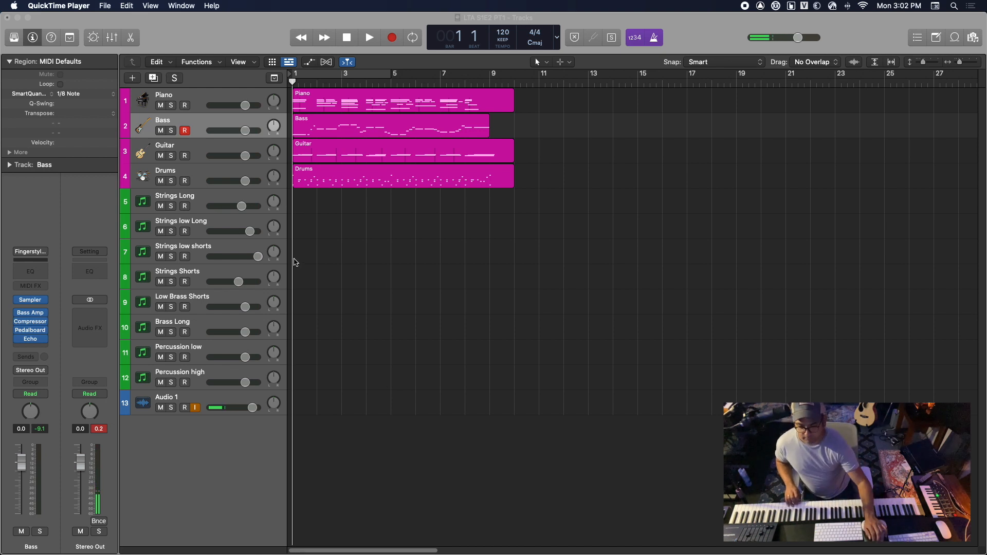
Play the full arrangement from the start with the Piano track selected, stop after bar 9 and return the playhead to the beginning
left_click(233, 97)
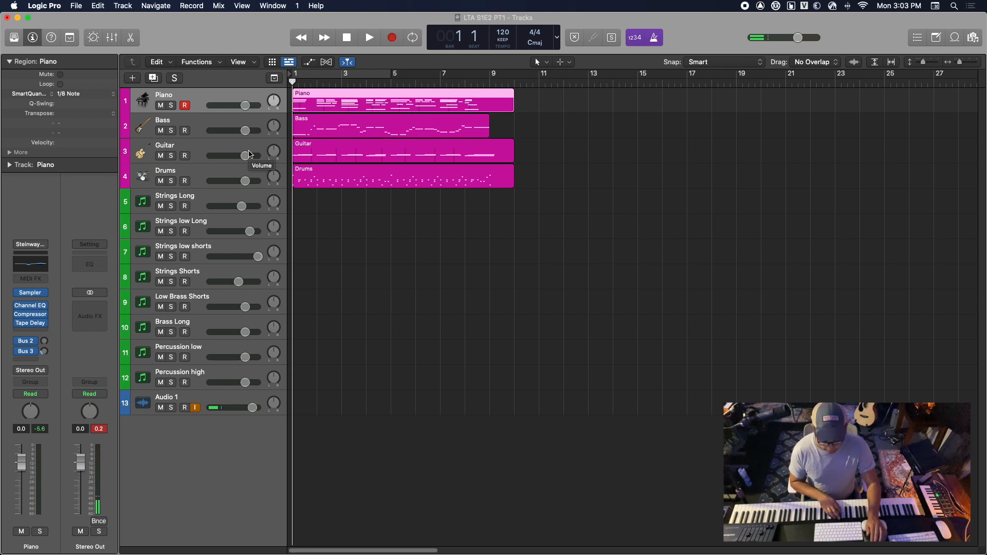
key("space")
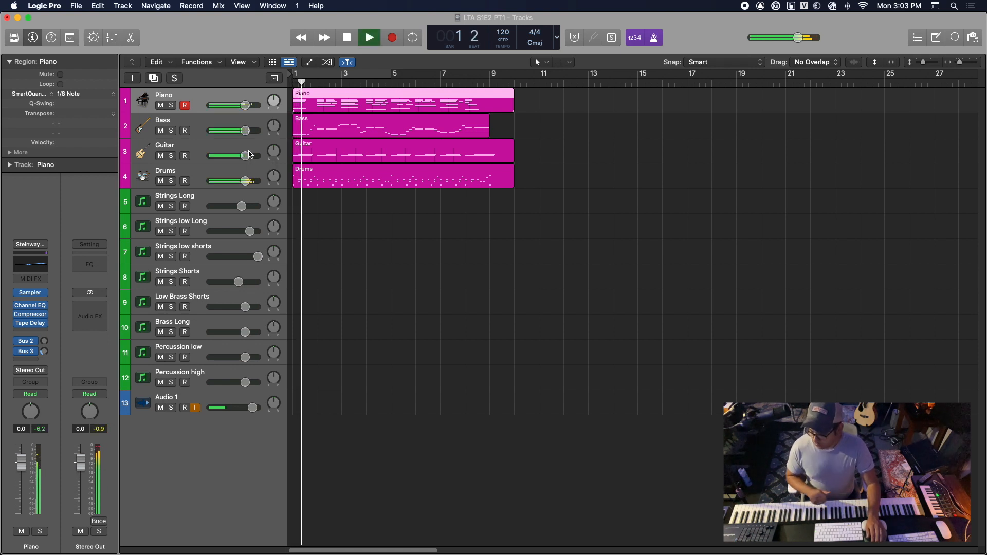
left_click(162, 410)
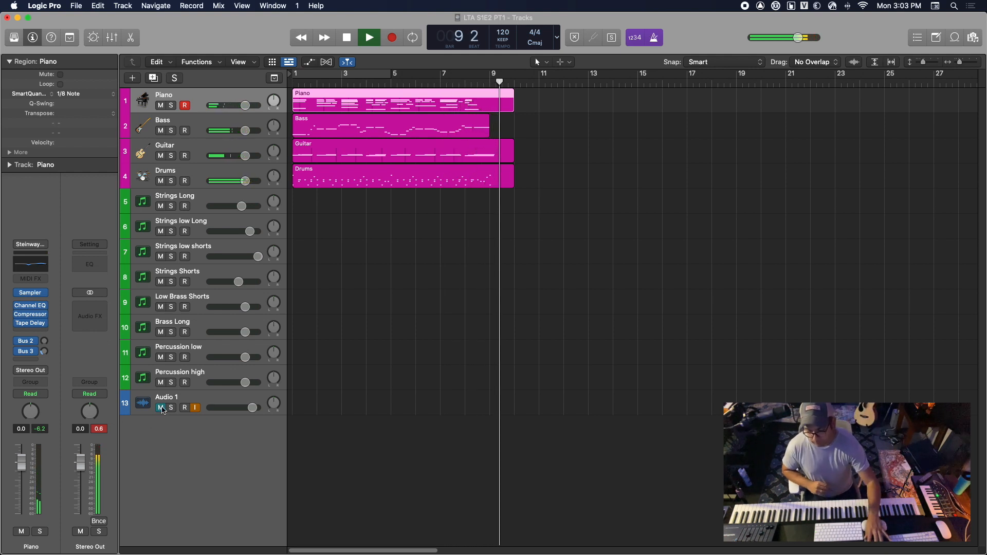
key("space")
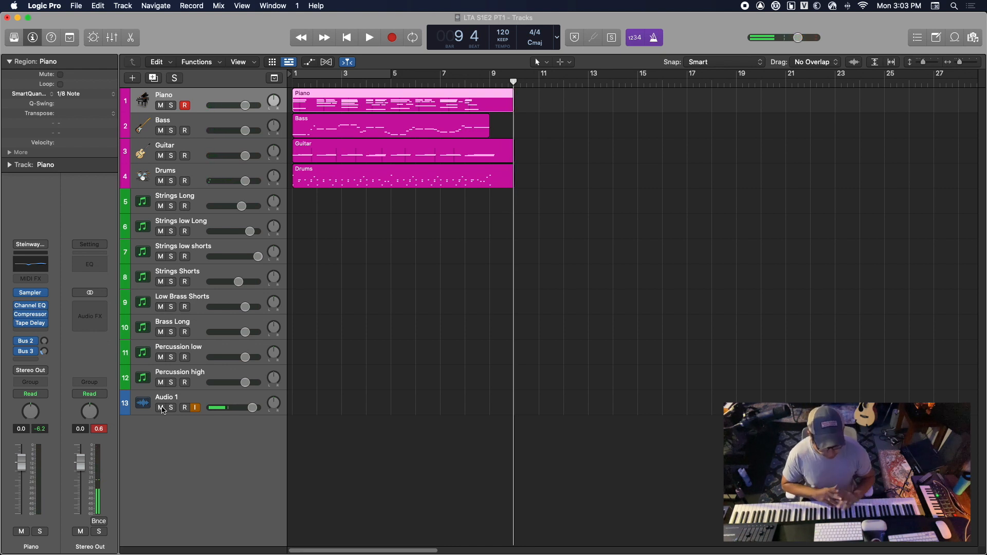
left_click(371, 400)
key("Return")
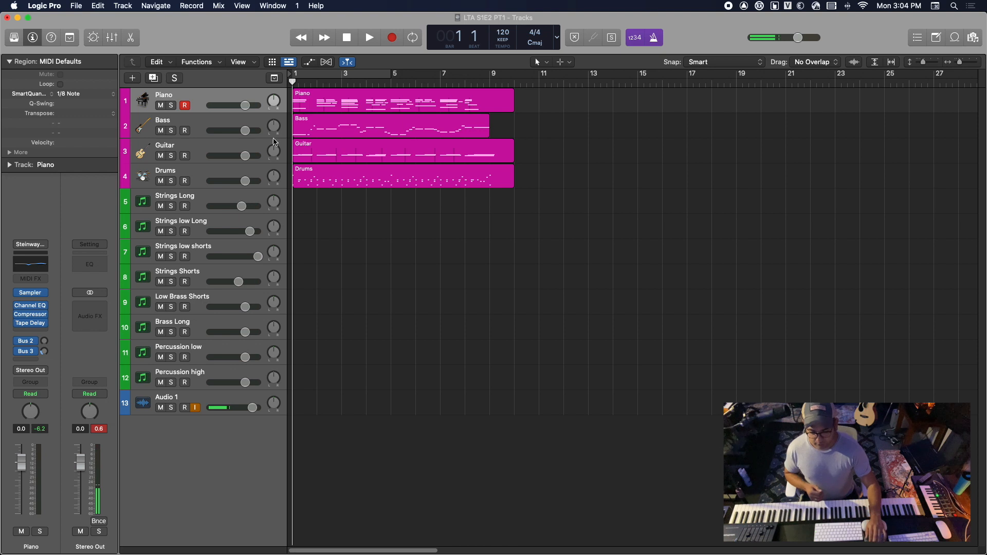
Solo the Bass track and play its part from the start, stopping at bar 4
left_click(220, 122)
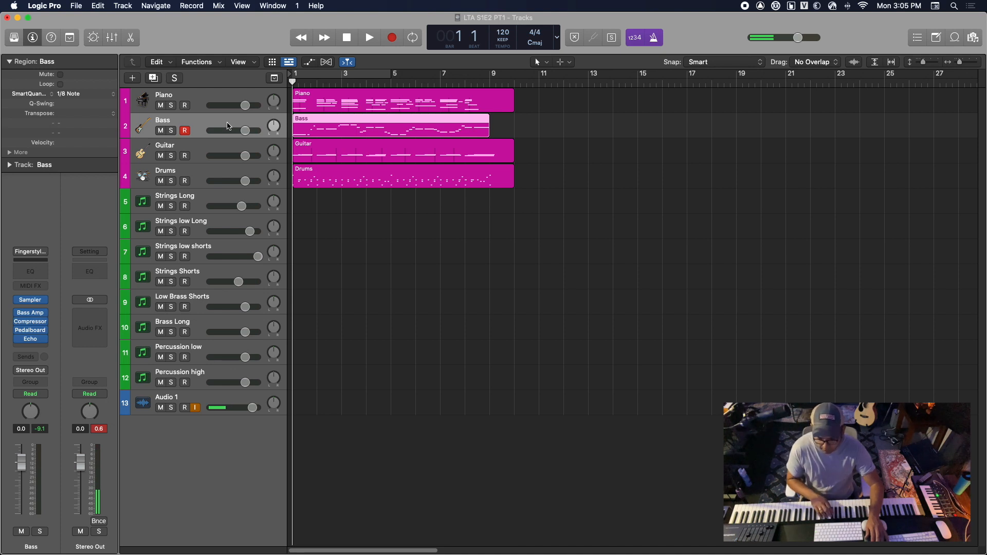
left_click(172, 131)
key("space")
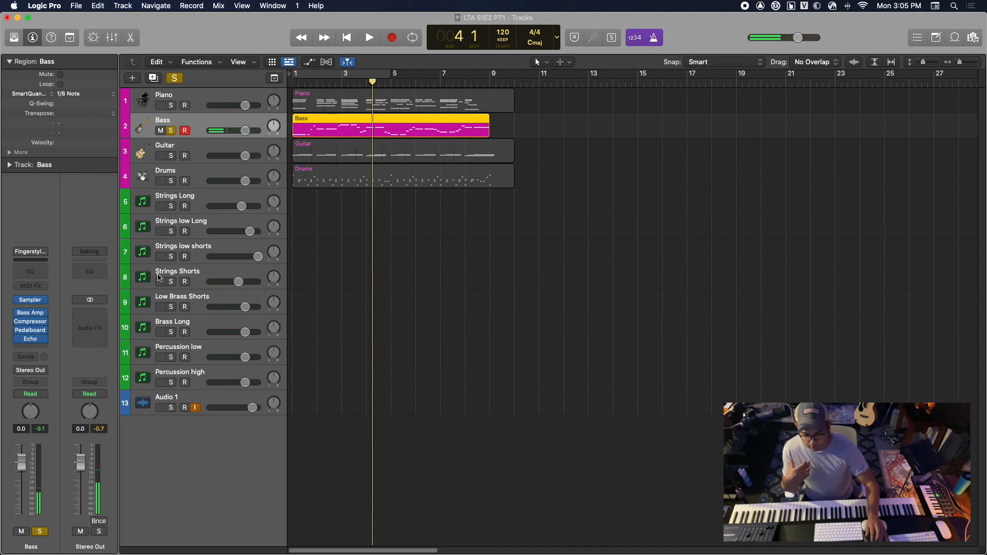
Record-enable the Audio 1 track and leave its input monitoring on
left_click(225, 397)
left_click(195, 408)
left_click(196, 408)
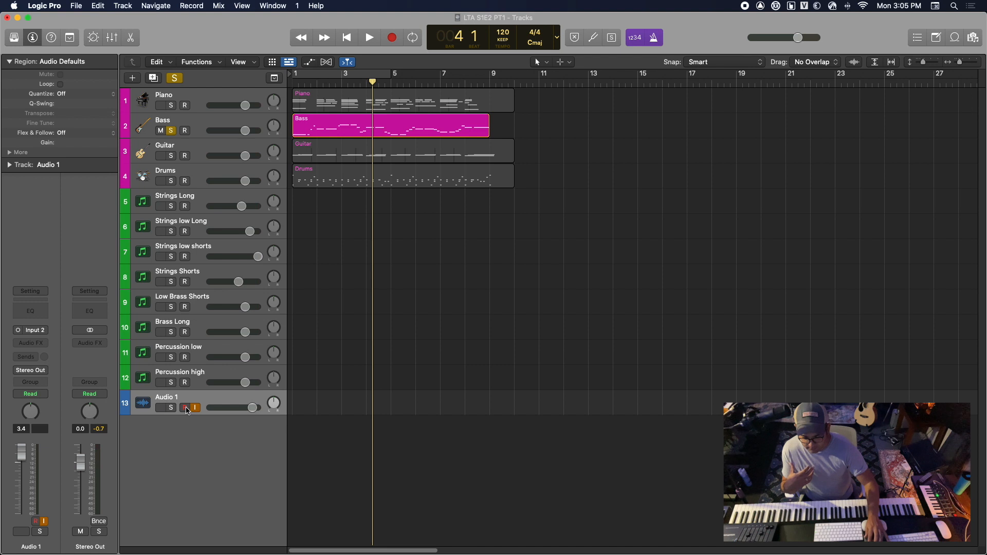
left_click(185, 408)
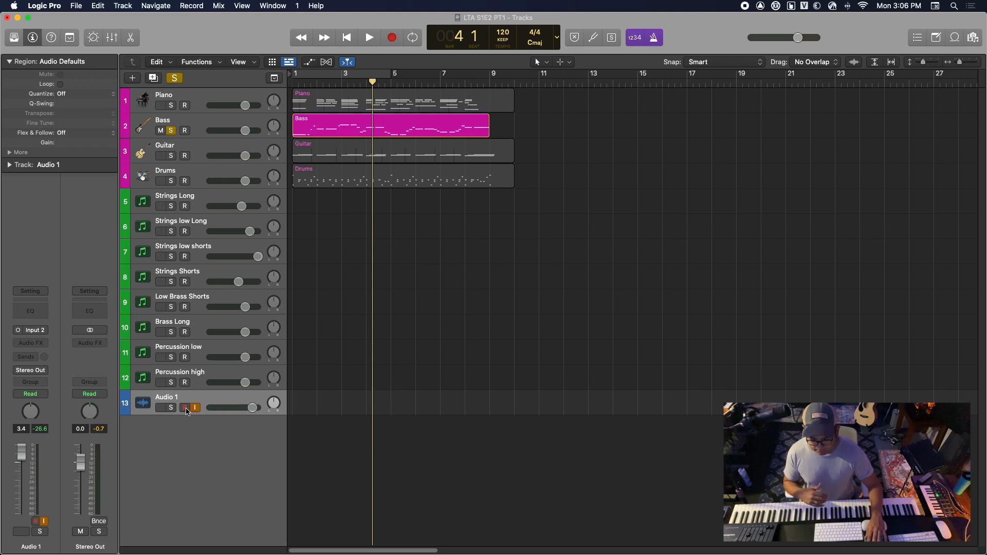
Return the playhead to the start, select the Strings low shorts track and turn off solo on the Bass track
left_click(209, 125)
key("Return")
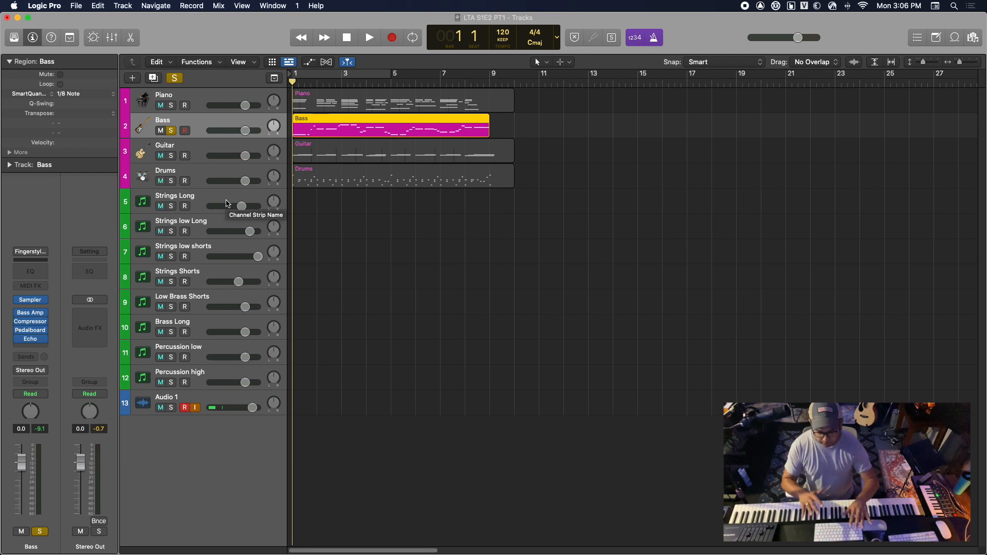
left_click(222, 247)
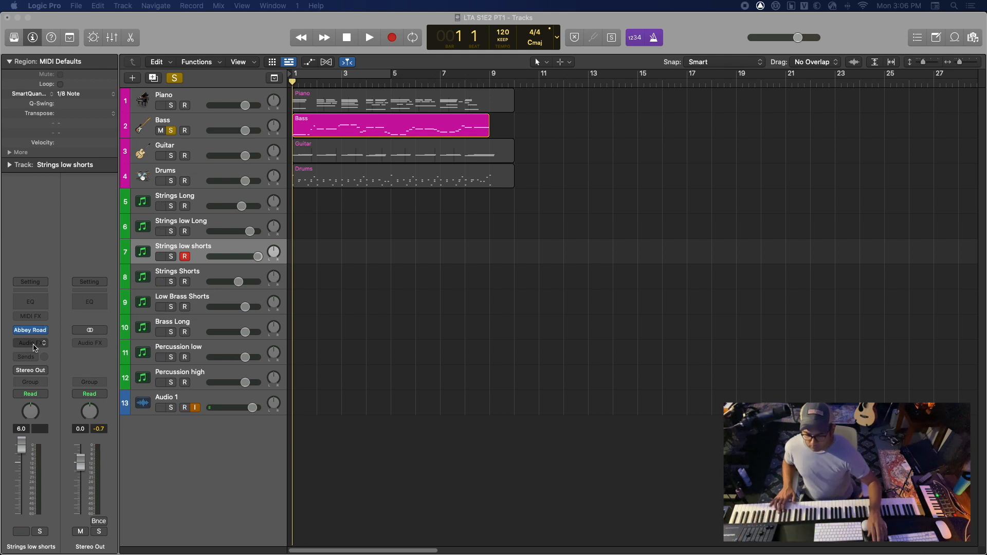
left_click(241, 254)
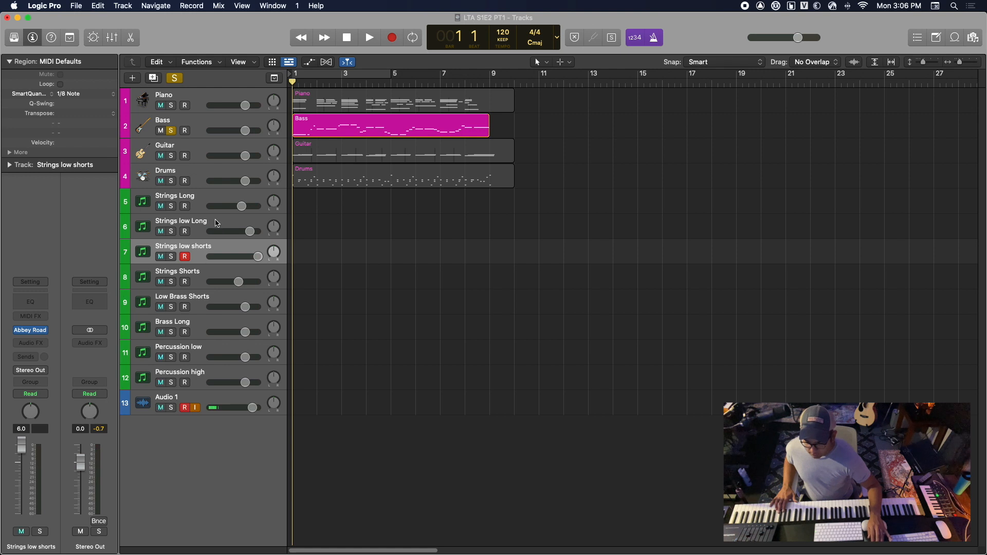
left_click(172, 131)
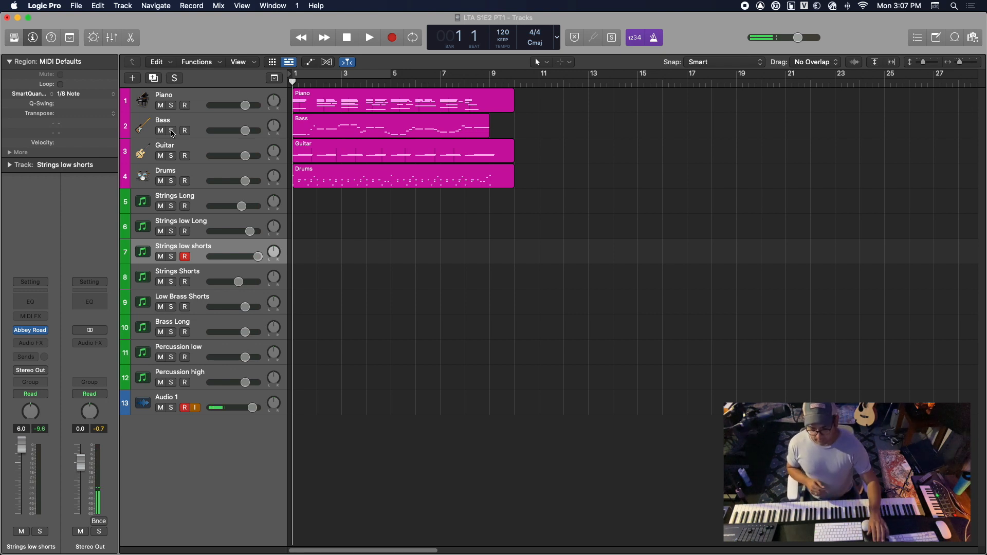
Copy the Bass region onto the Strings low shorts track, starting at bar 1
left_click(334, 126)
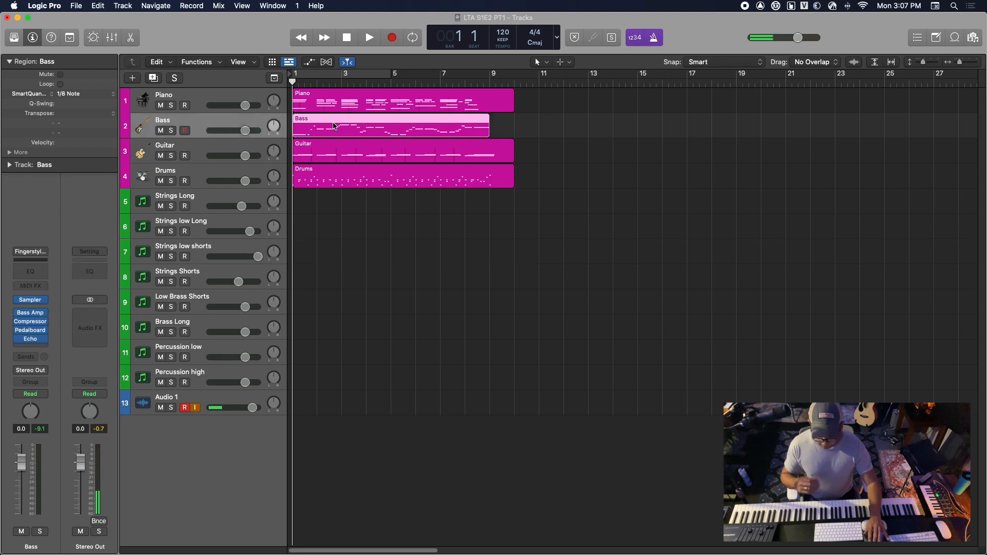
left_click(232, 249)
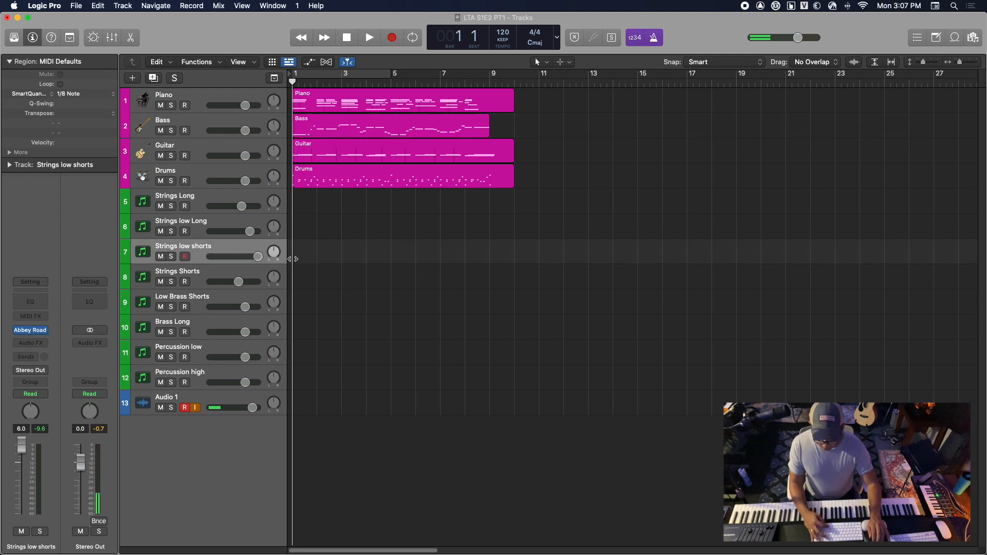
key("super+v")
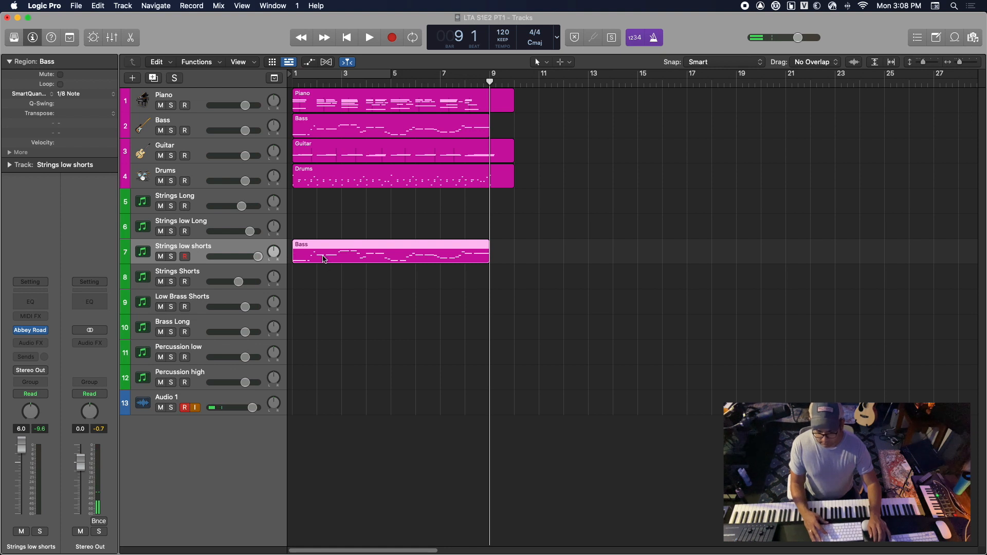
Name and color the copied region on the Strings low shorts track by its track, ending with the playhead at the start
right_click(324, 258)
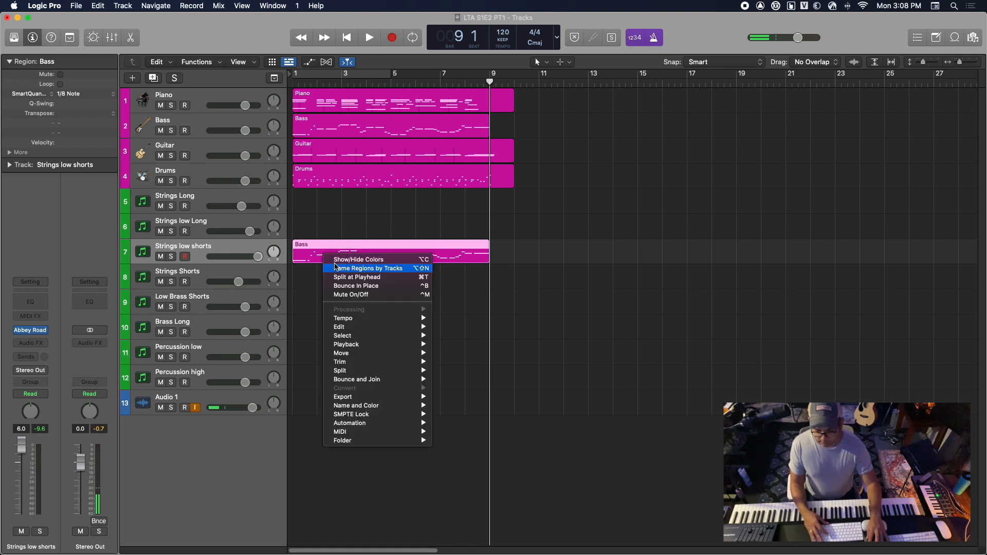
left_click(336, 268)
right_click(340, 260)
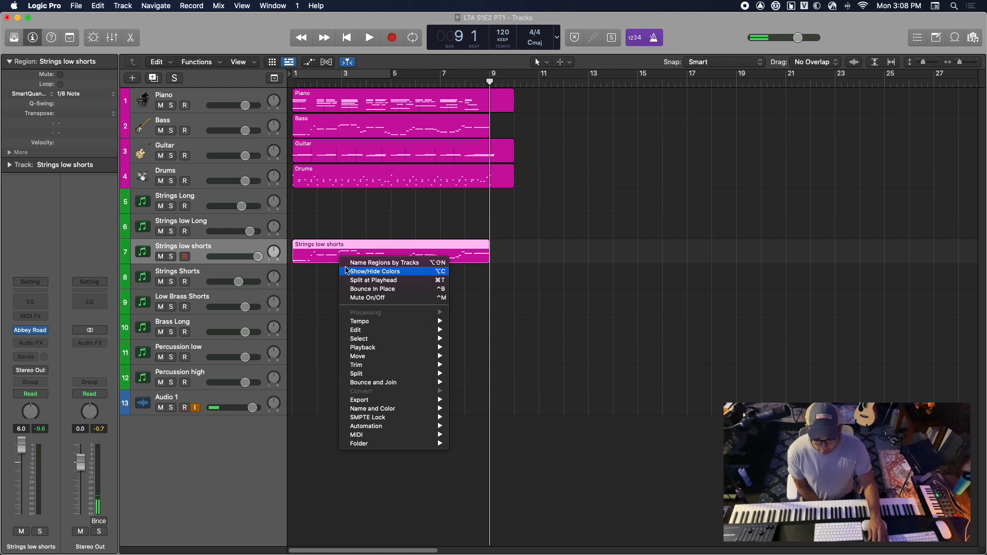
left_click(347, 267)
right_click(345, 258)
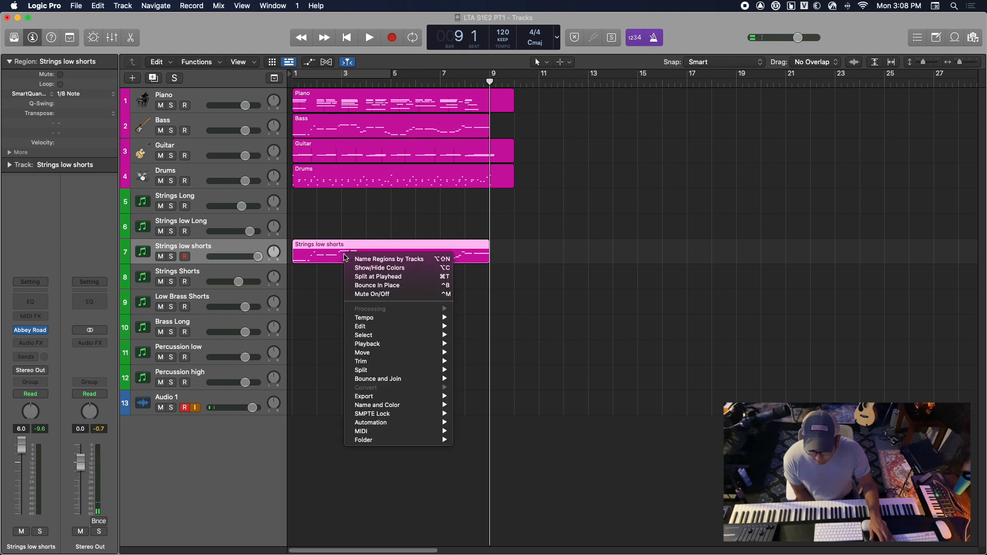
mouse_move(387, 439)
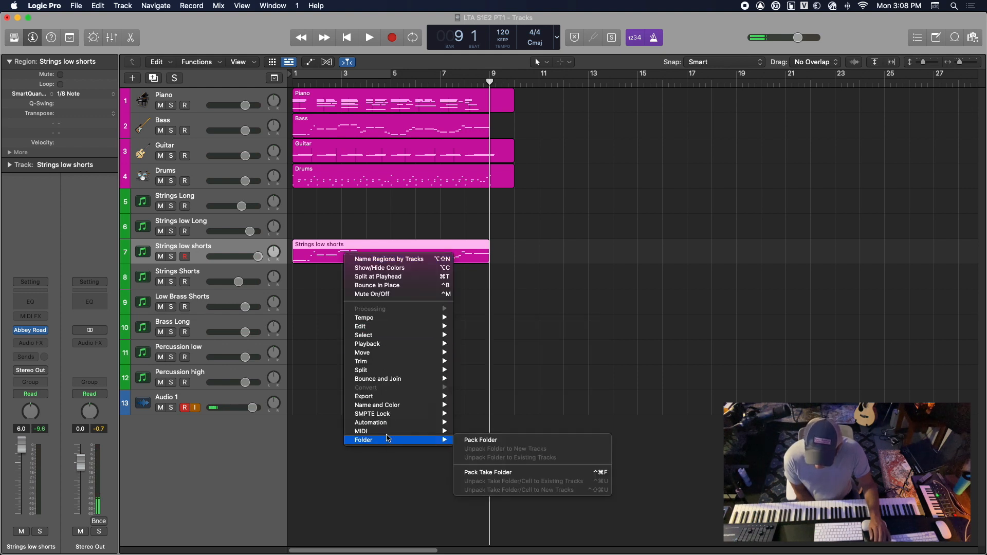
mouse_move(385, 405)
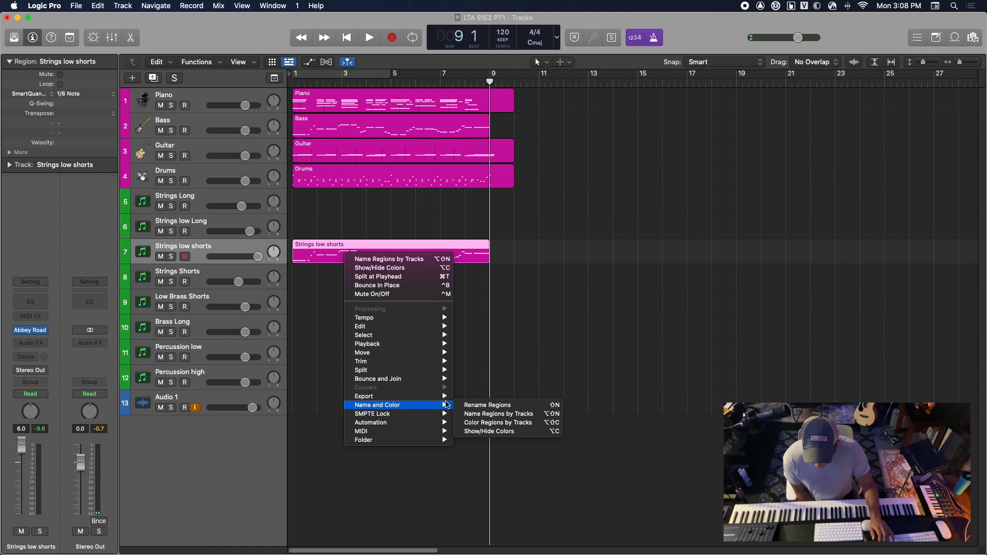
left_click(494, 423)
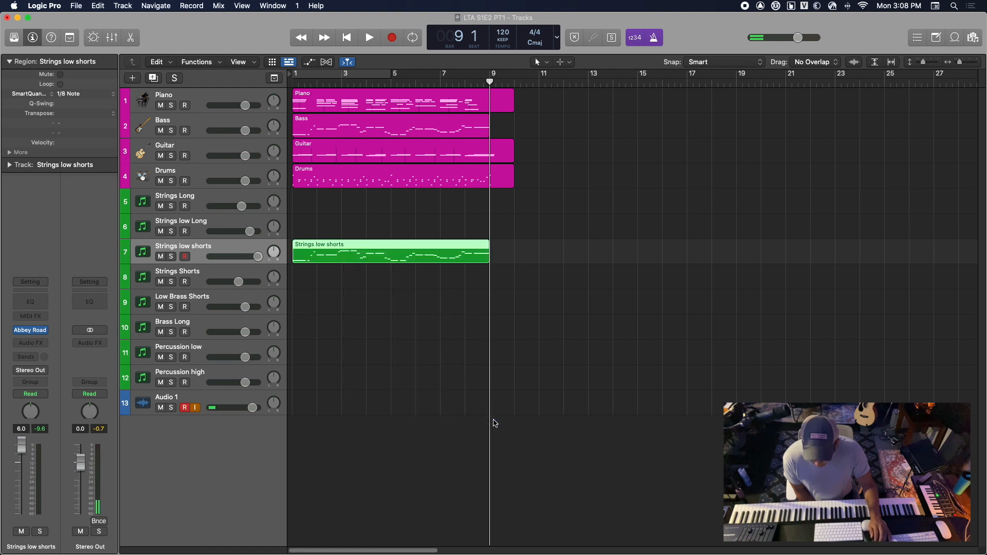
left_click(404, 392)
key("Return")
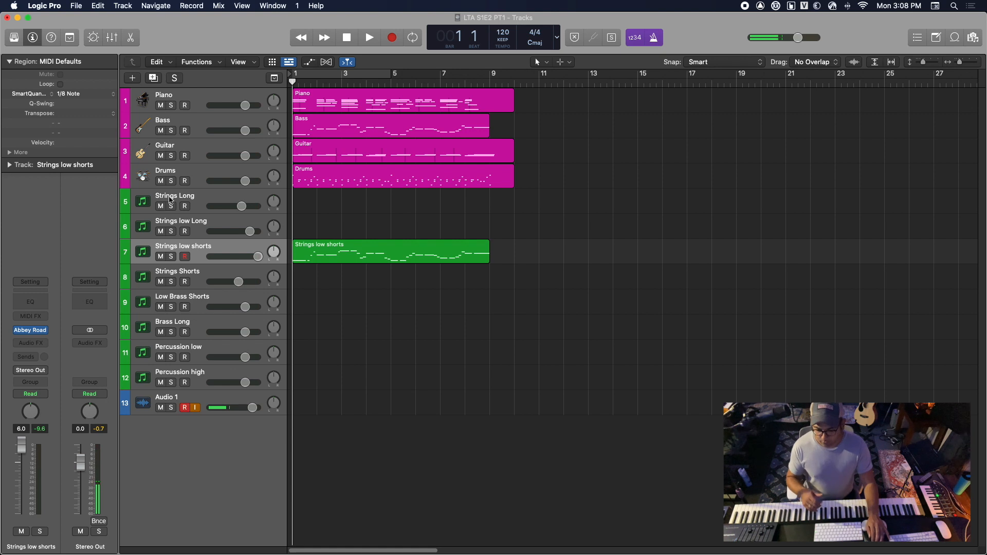
Mute the Bass track and play the Strings low shorts track soloed from the start until just past bar 9
left_click(162, 131)
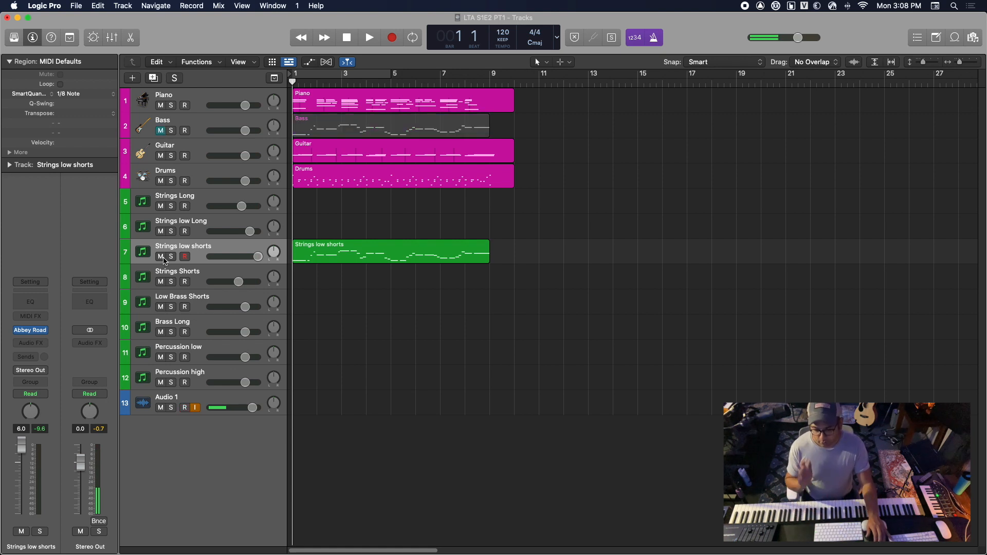
left_click(161, 257)
left_click(161, 257)
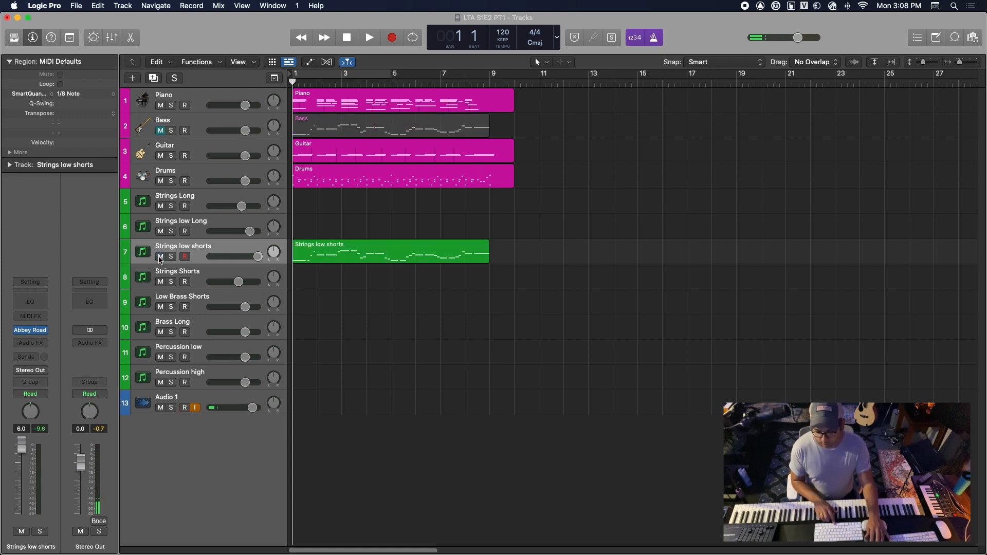
left_click(171, 257)
key("space")
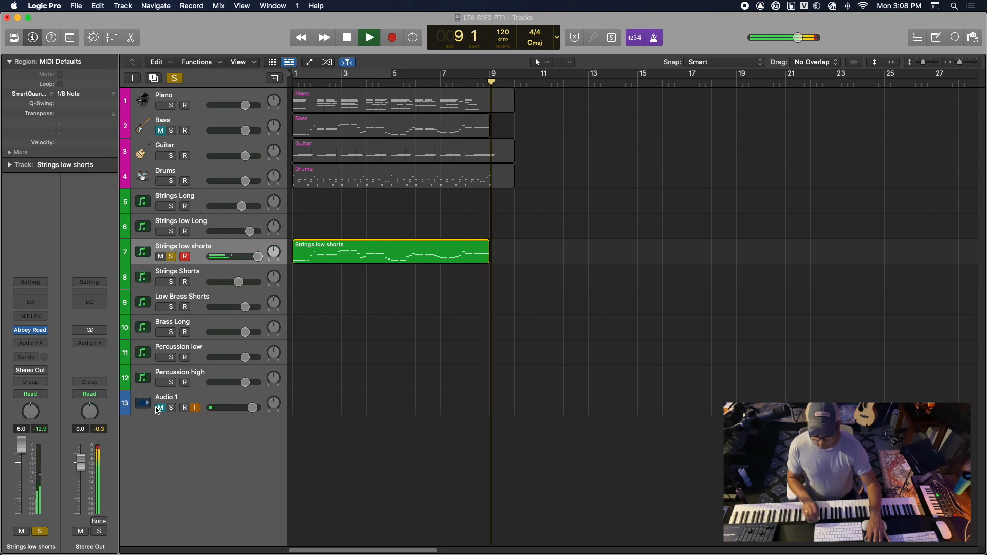
key("space")
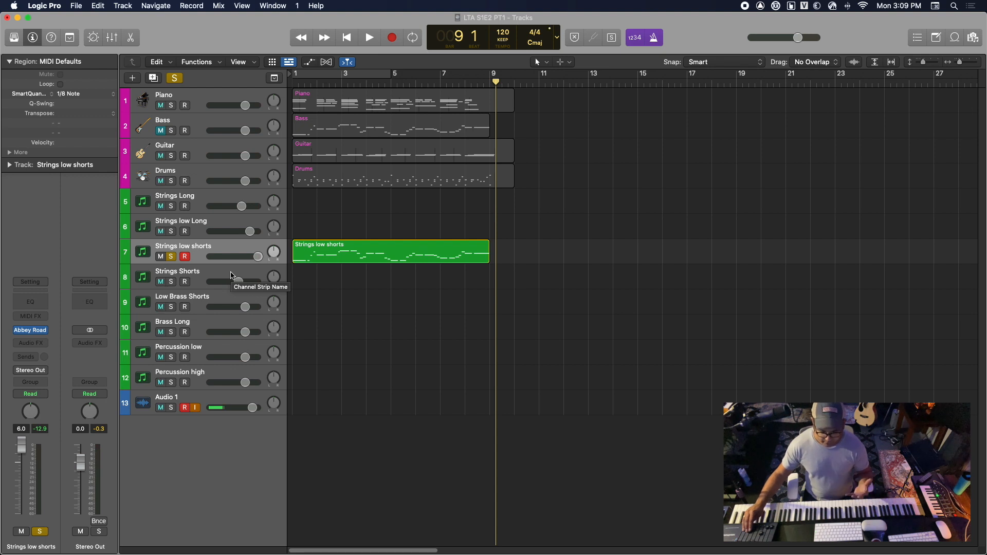
Replay the soloed Strings low shorts part from the start, stop at bar 7 and turn off its solo
key("Return")
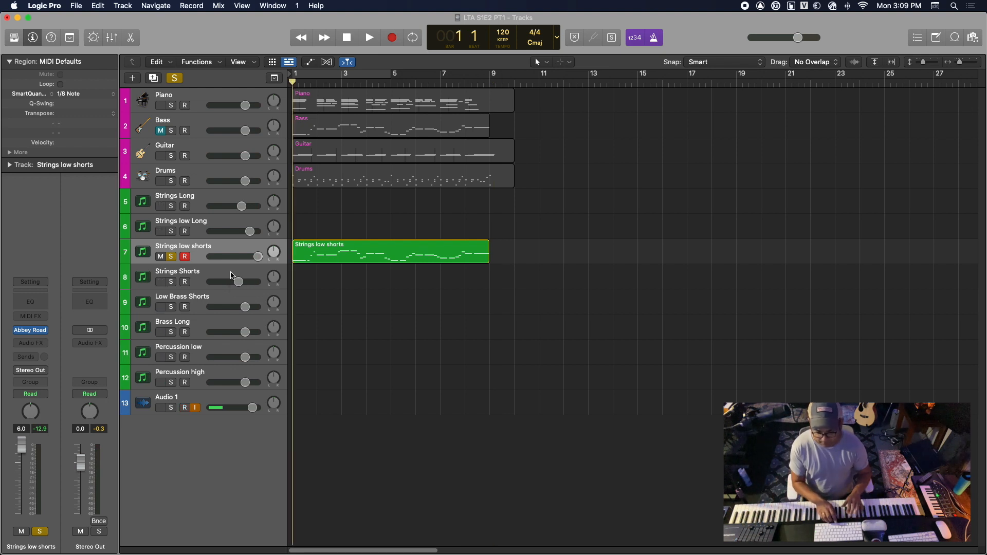
key("space")
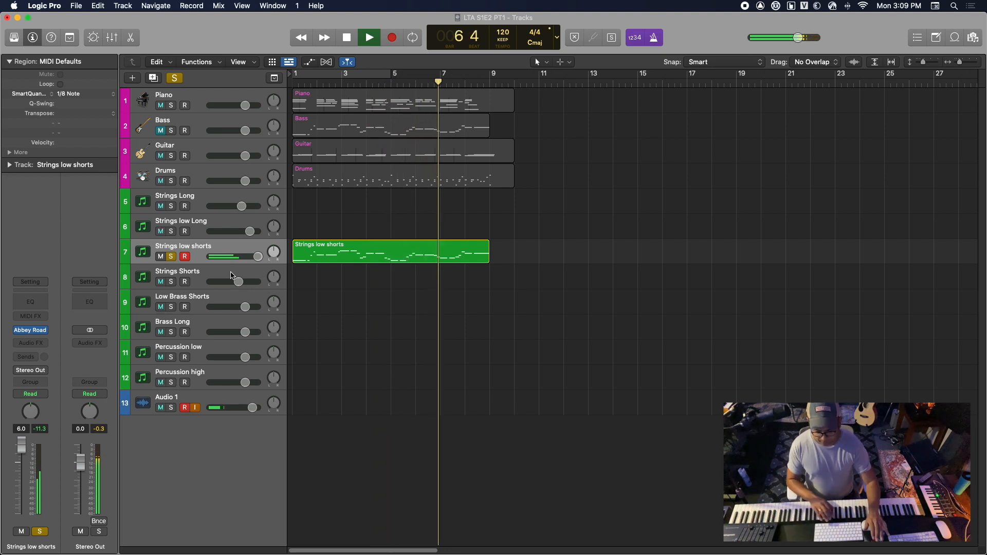
key("space")
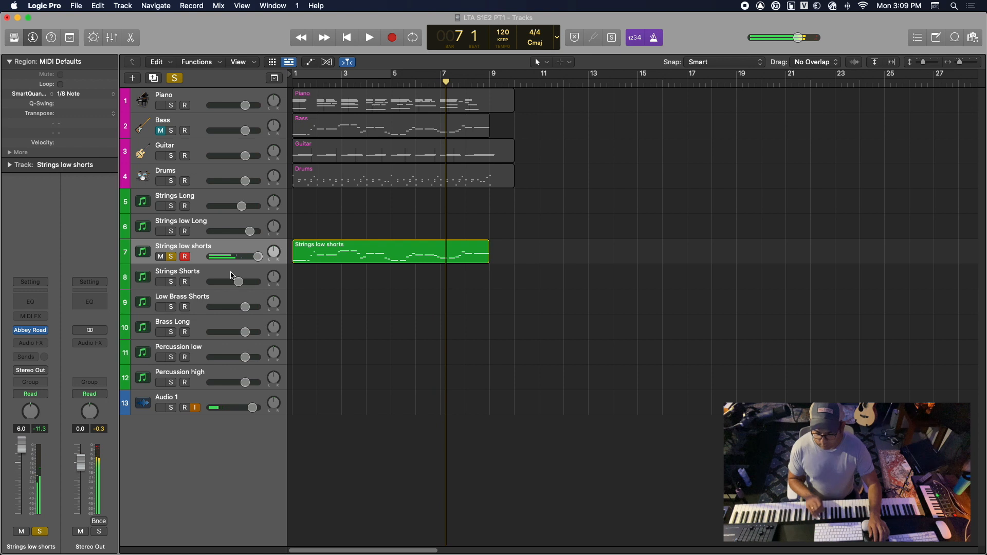
left_click(171, 256)
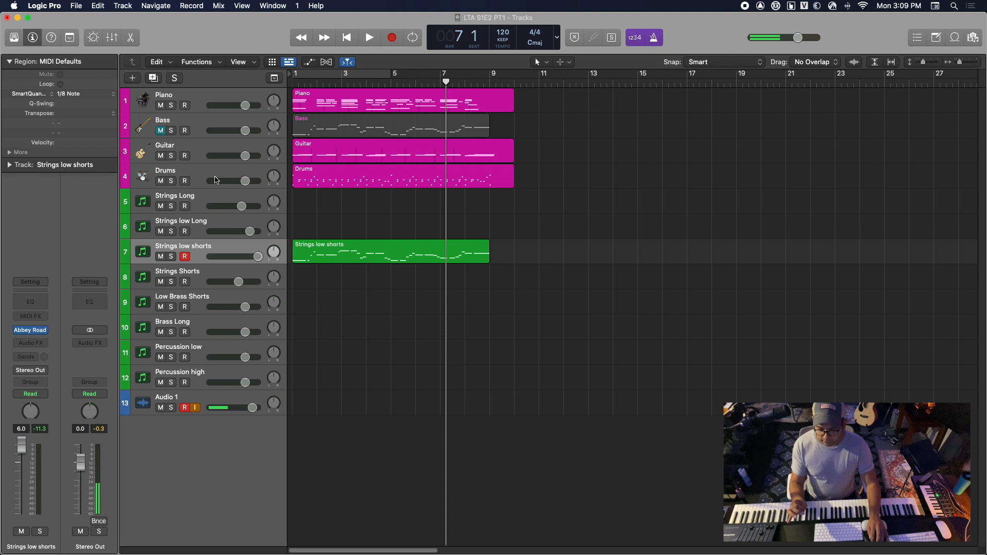
Solo the Piano track, play it from the start, stop within bar 2 and select the Piano region
left_click(171, 106)
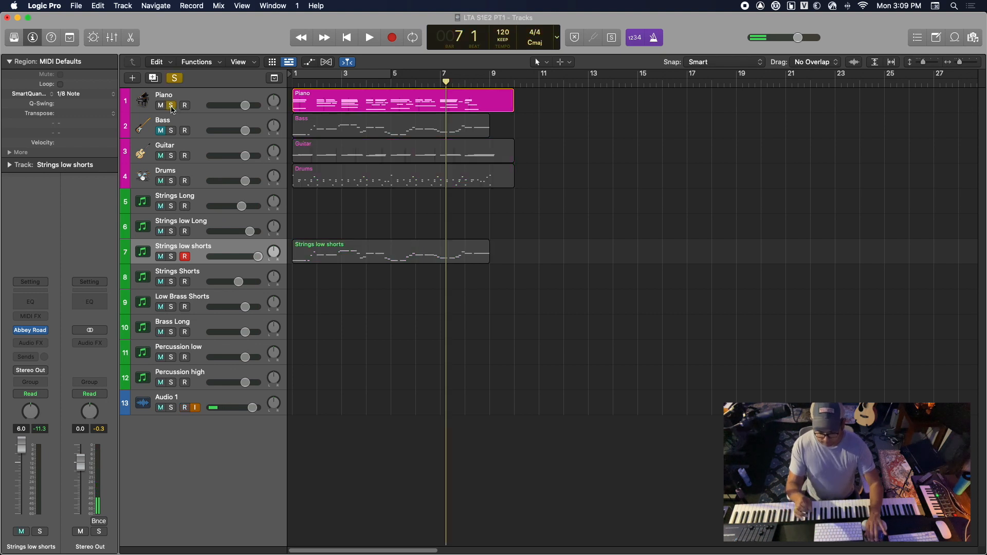
key("Return")
key("space")
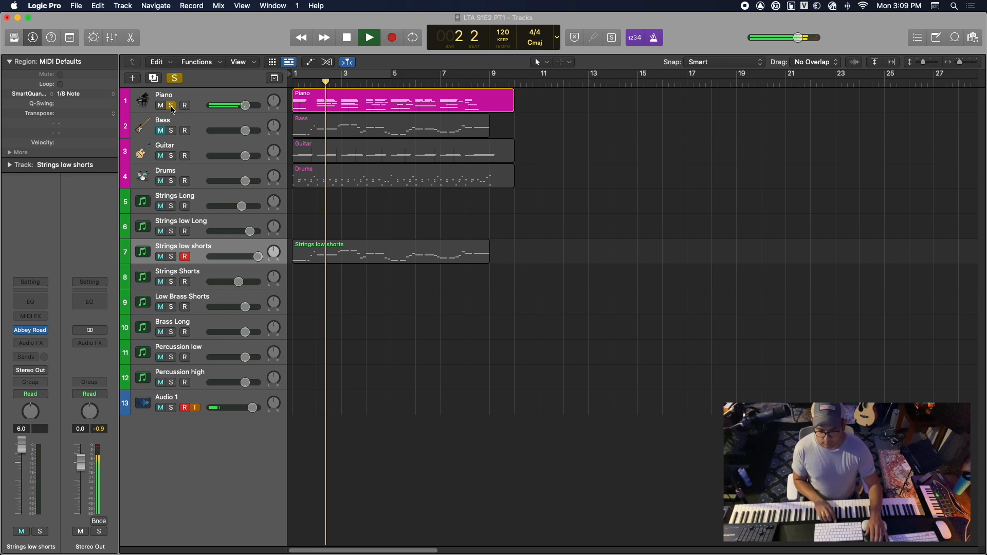
key("space")
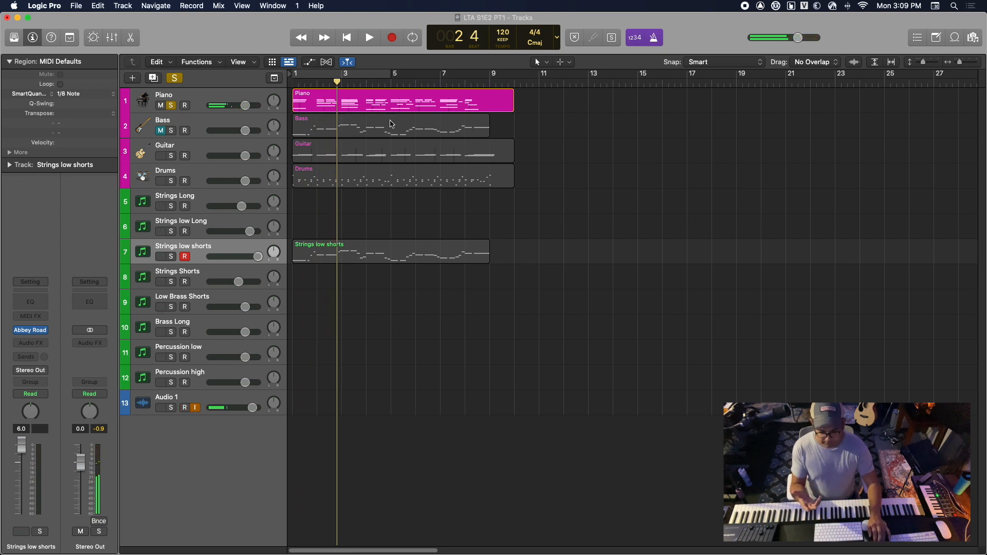
left_click(392, 102)
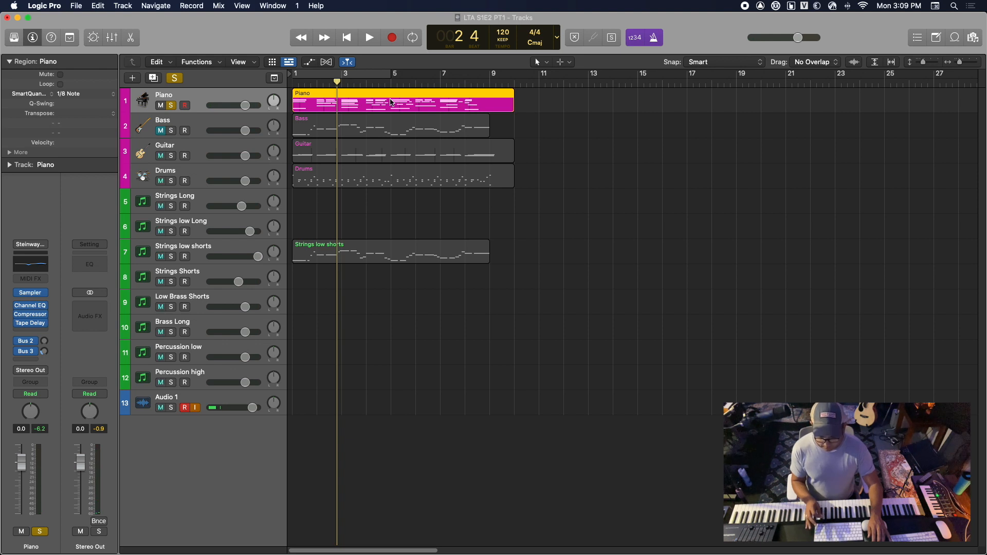
Paste a copy of the Piano region at bar 1 of the Strings Long track
left_click(232, 200)
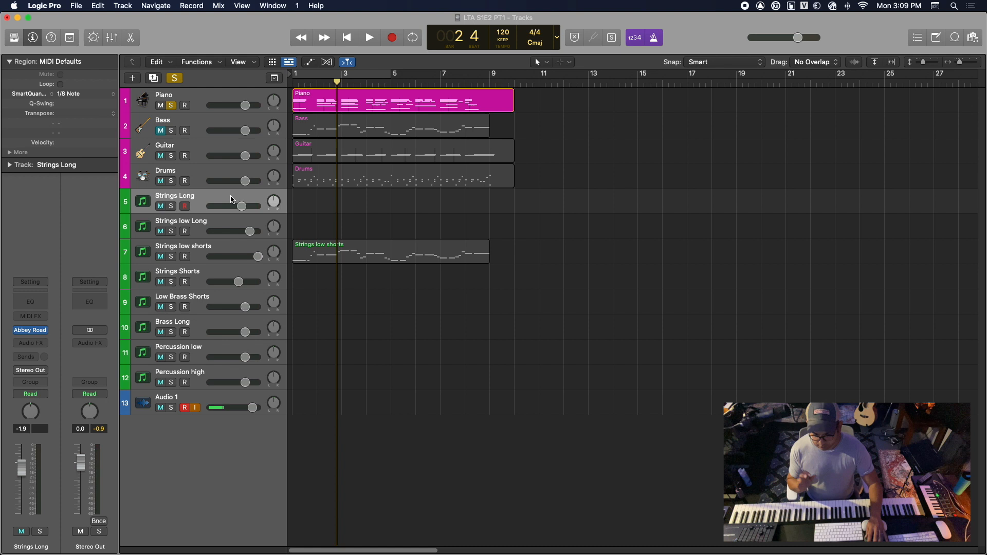
key("Return")
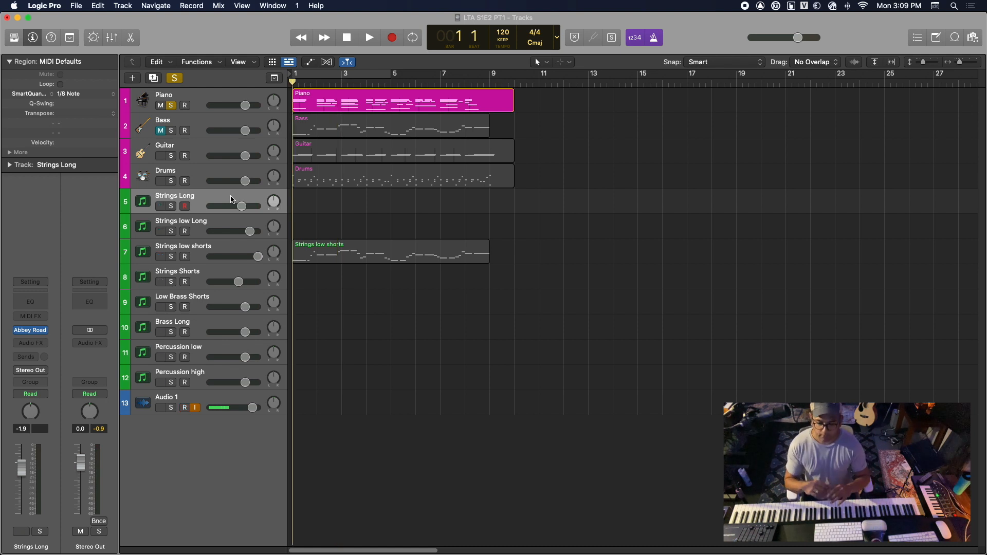
key("super+v")
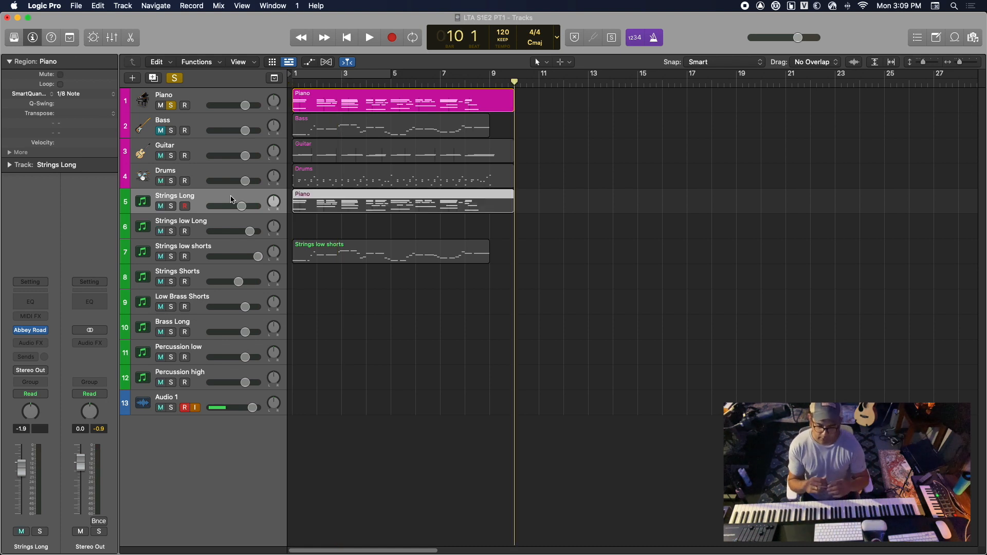
Turn off the Piano track's solo and mute the Piano, Guitar and Drums tracks
left_click(171, 105)
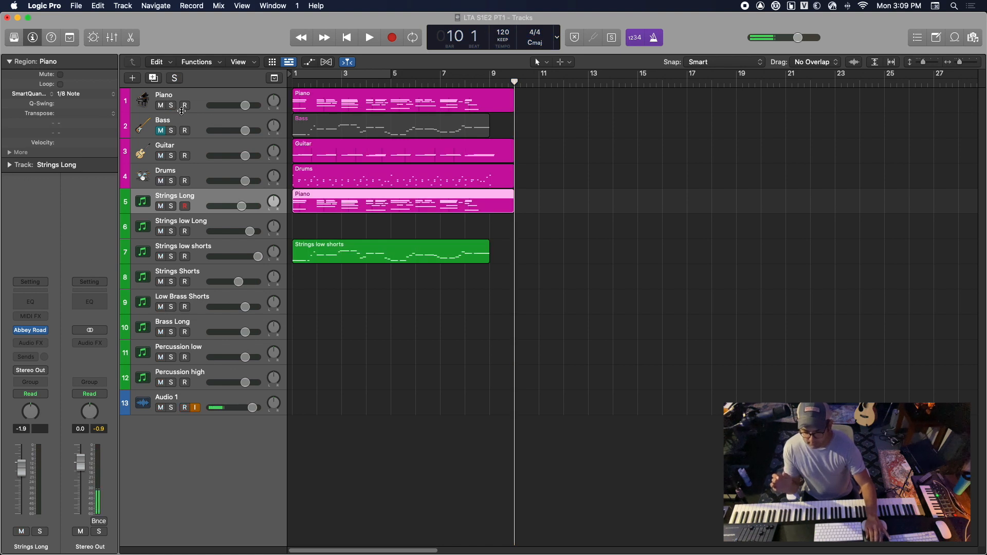
left_click(160, 106)
left_click(160, 155)
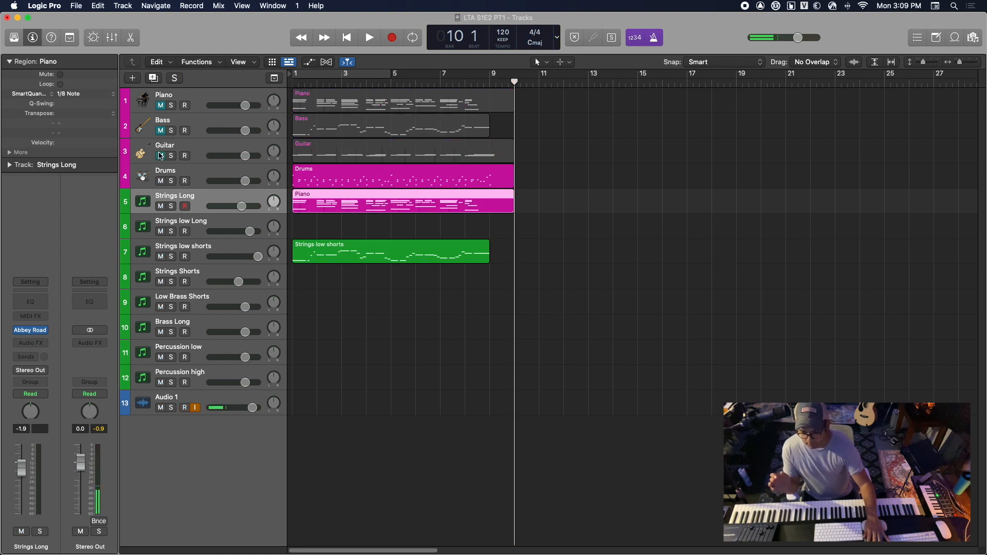
left_click(161, 181)
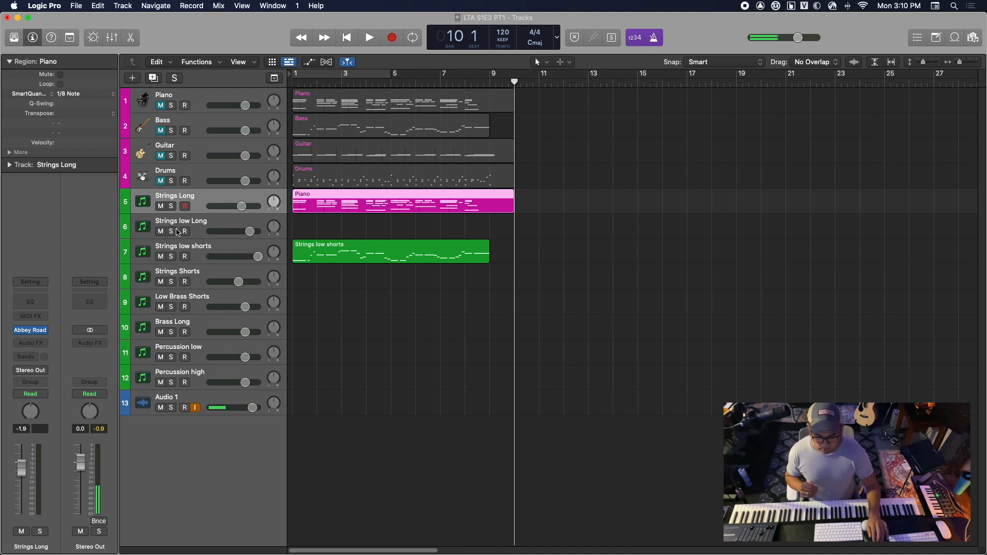
Examine the notes of the Piano region on the Strings Long track in the Piano Roll, then close the editor
key("Return")
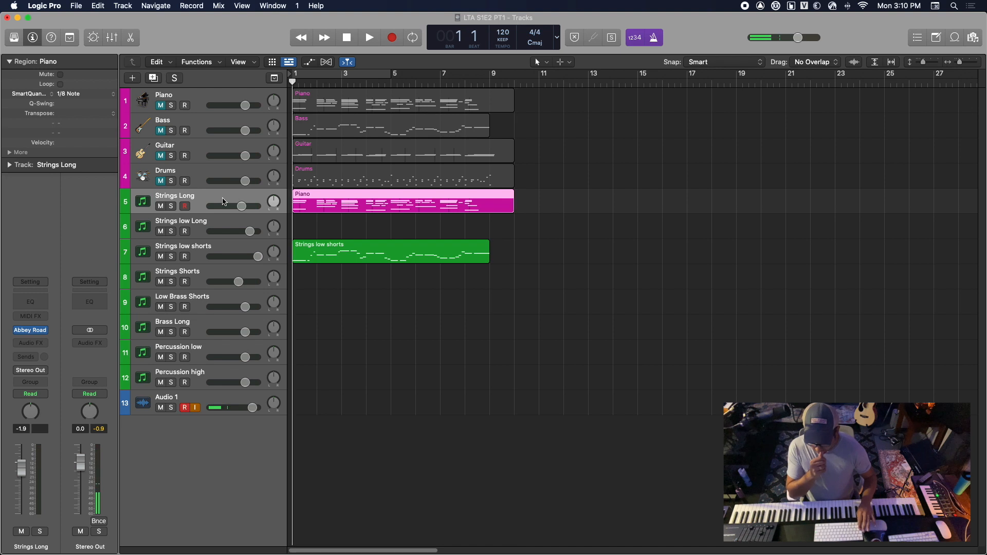
double_click(358, 208)
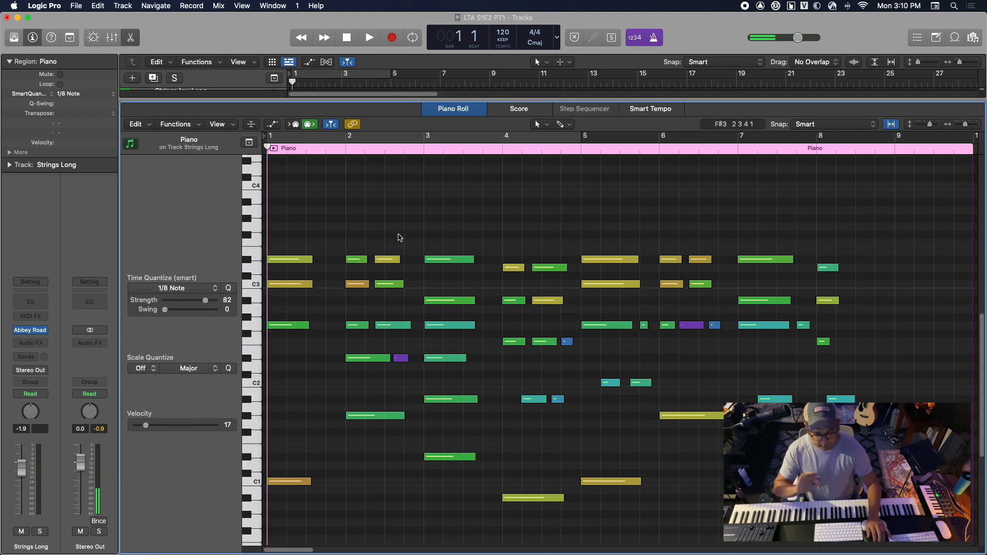
mouse_move(472, 299)
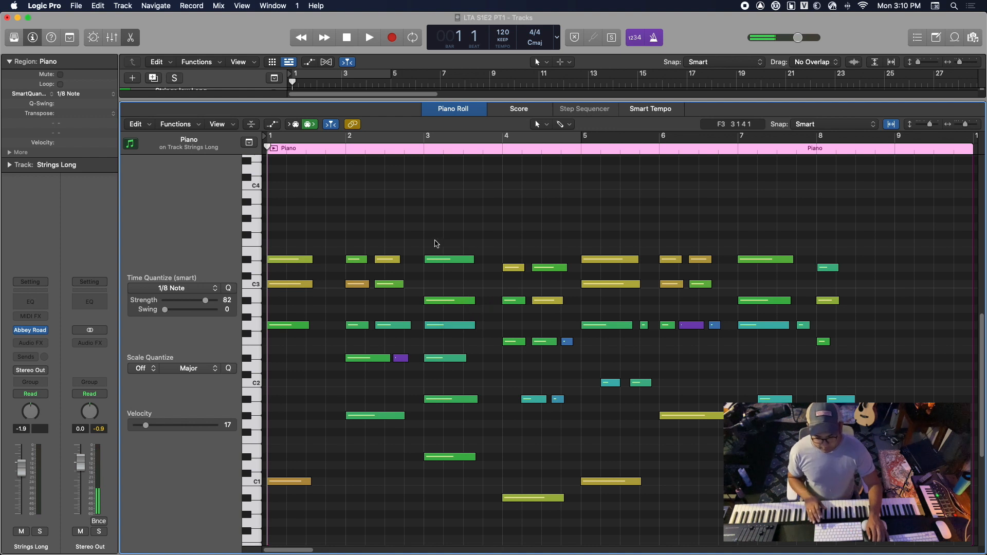
scroll(429, 243, "down", 3)
scroll(429, 243, "up", 8)
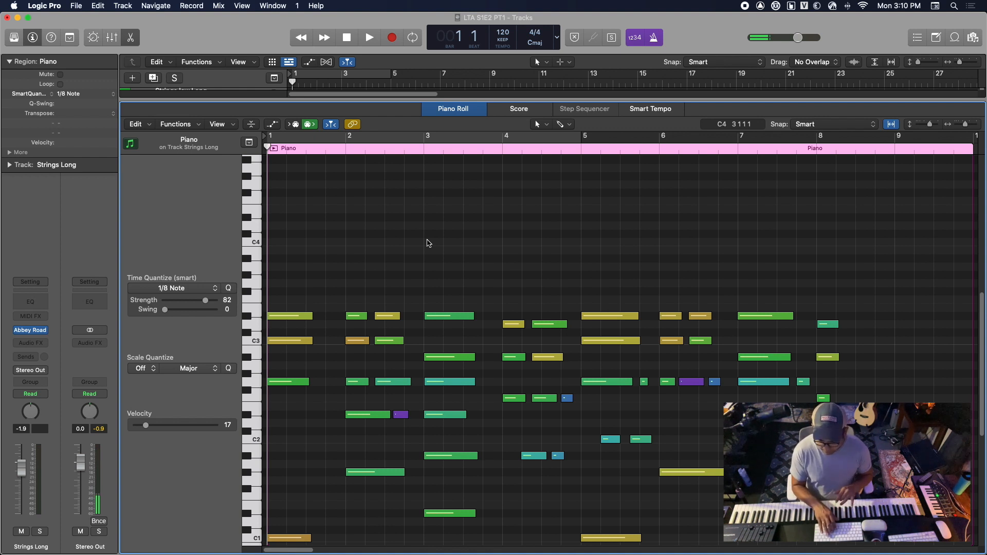
key("r")
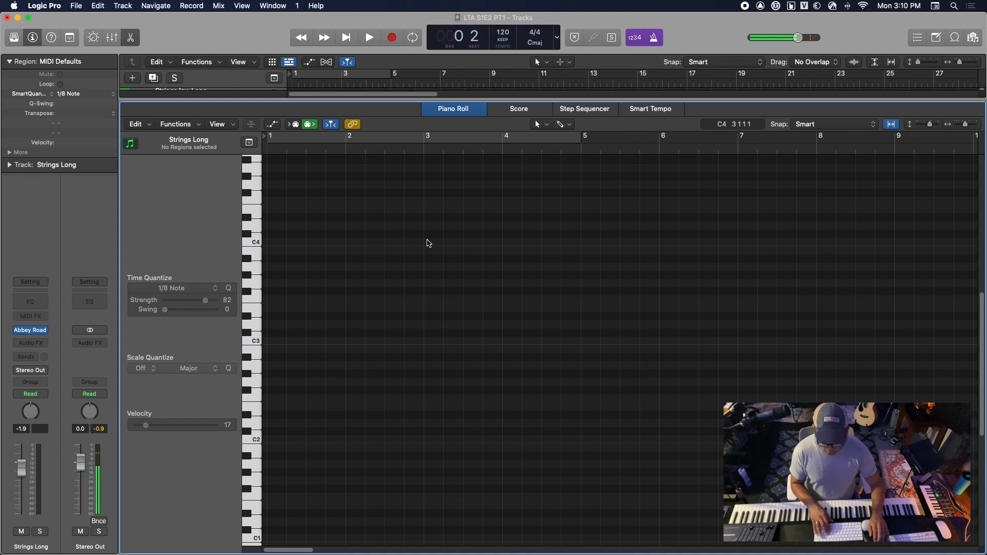
key("e")
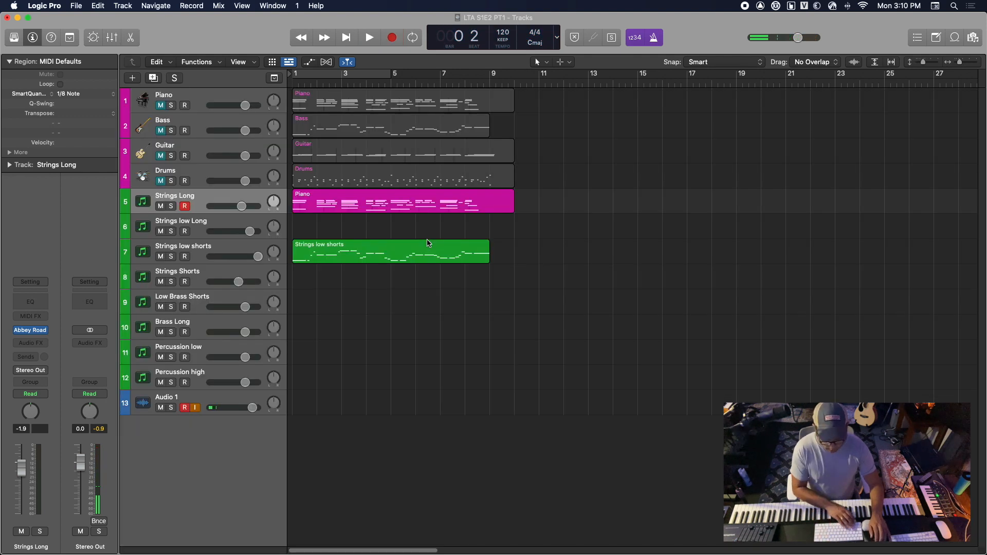
Play the Strings Long and Strings low shorts parts from the start and stop at the end of bar 8
key("Return")
scroll(429, 243, "right", 7)
scroll(429, 243, "left", 7)
key("space")
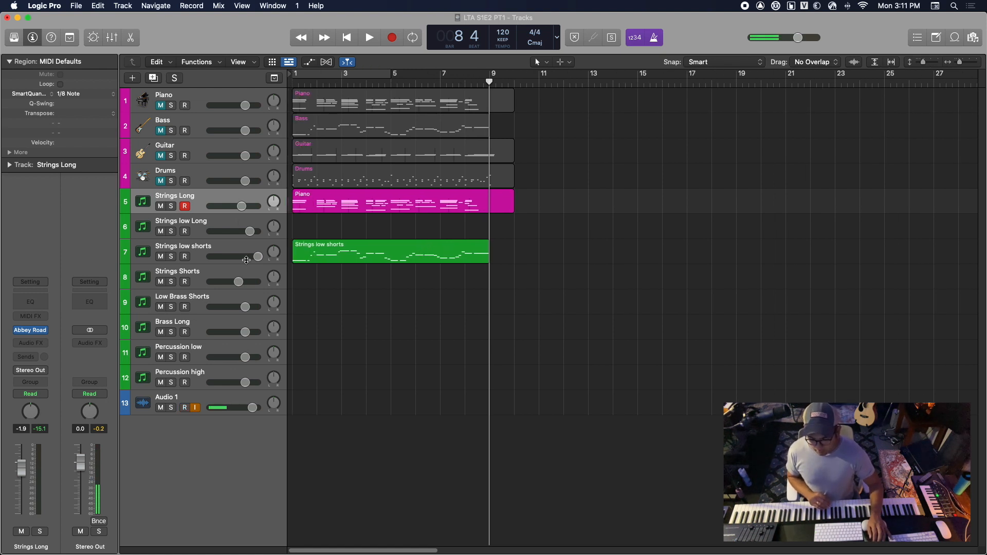
Select the Strings low Long track, briefly play the strings from the start and bring the playhead back to the start
left_click(236, 222)
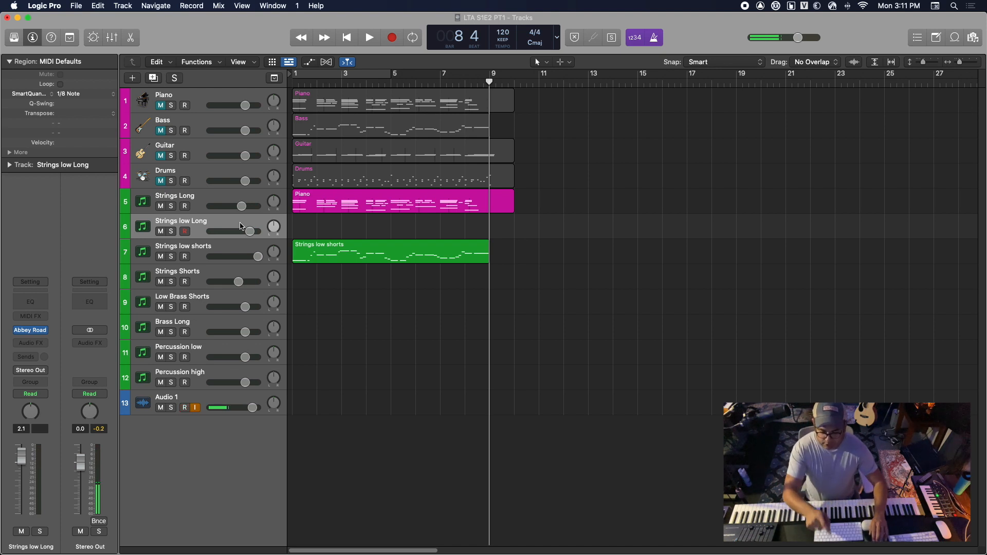
key("Return")
key("space")
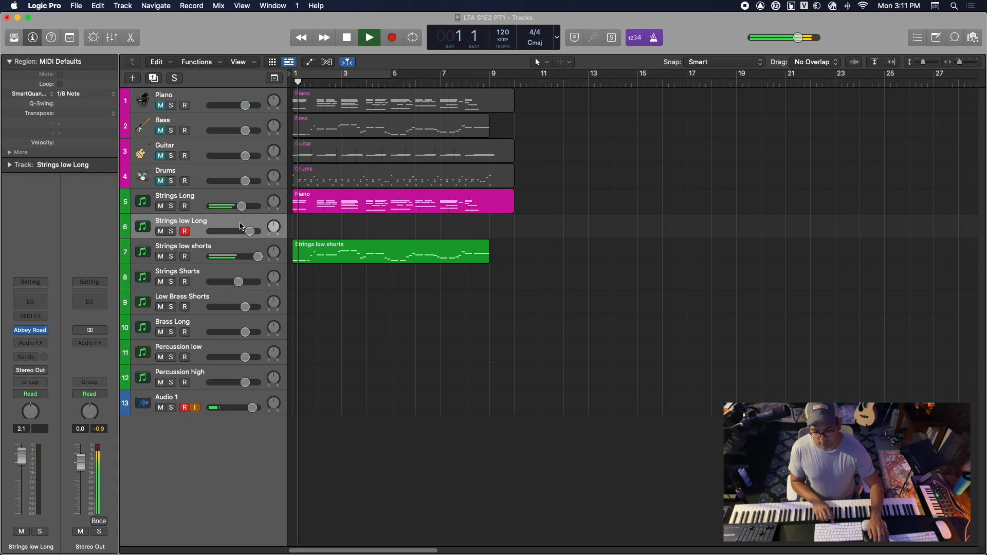
key("space")
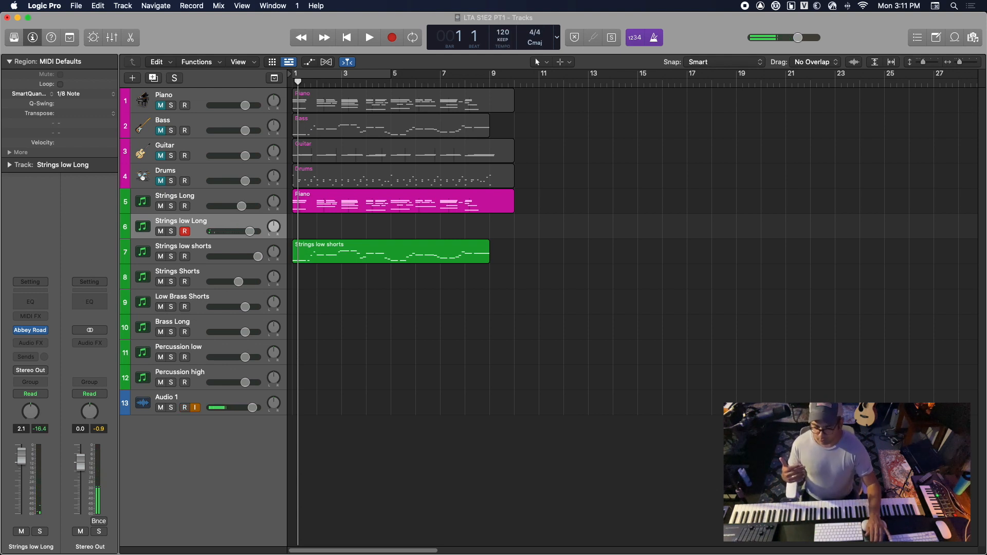
key("space")
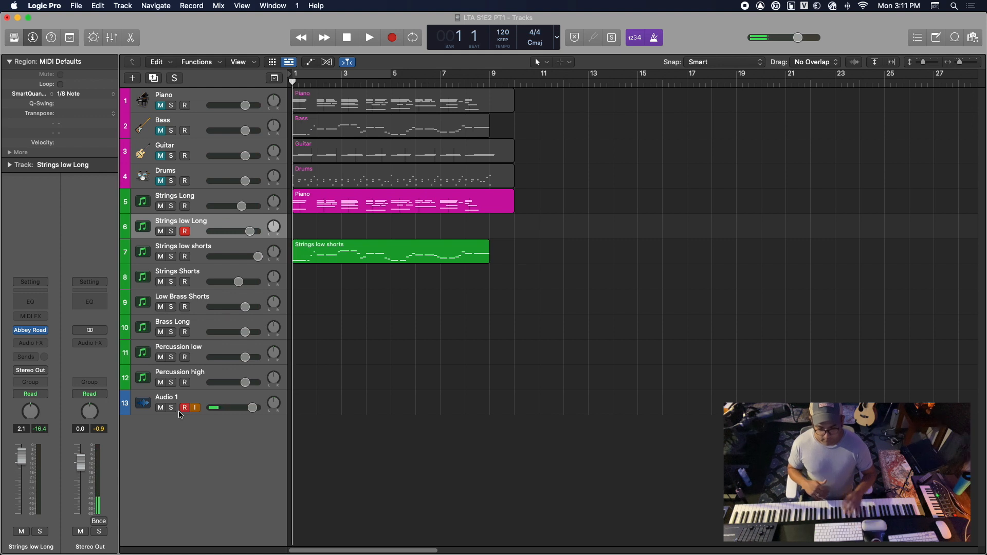
Record a chord part on the Strings low Long track from the start and stop at bar 9
left_click(181, 411)
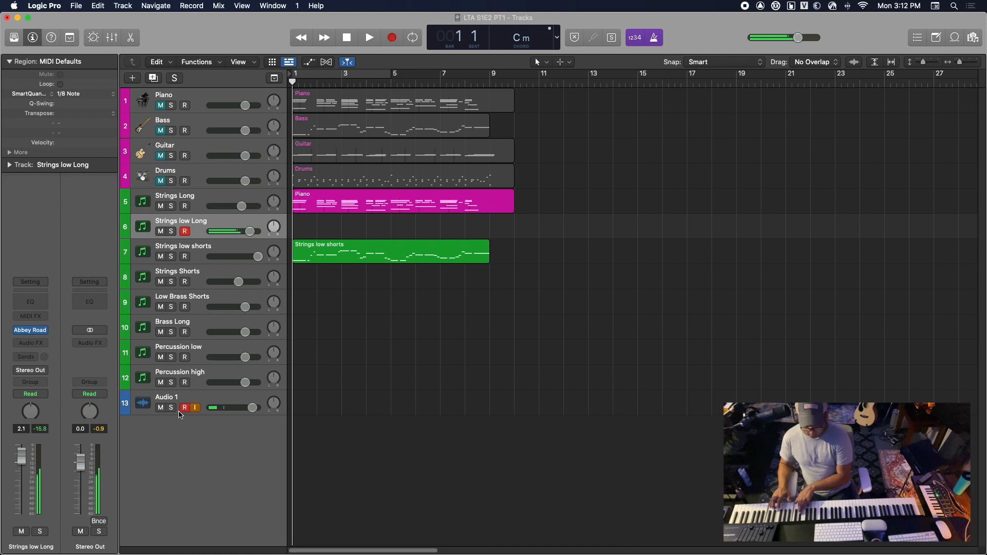
key("r")
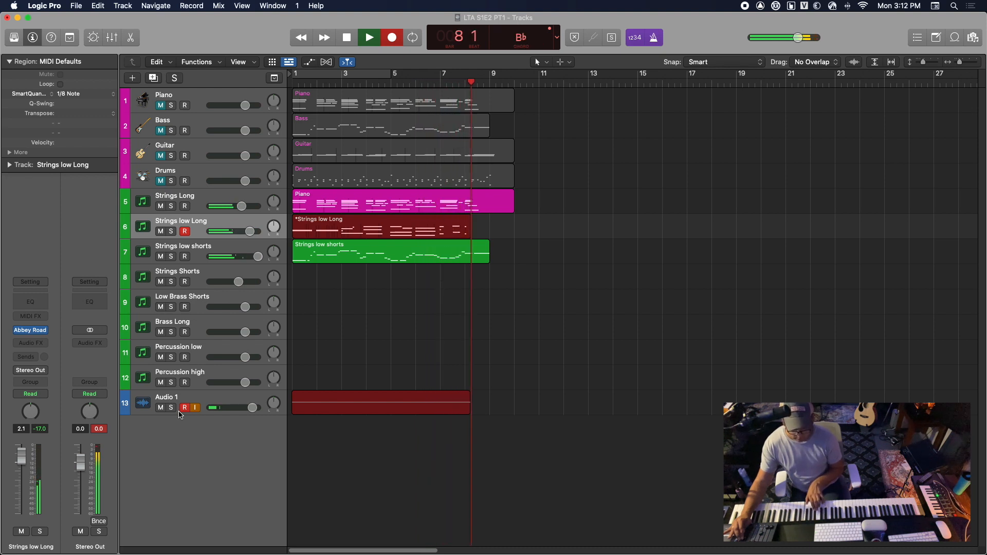
key("space")
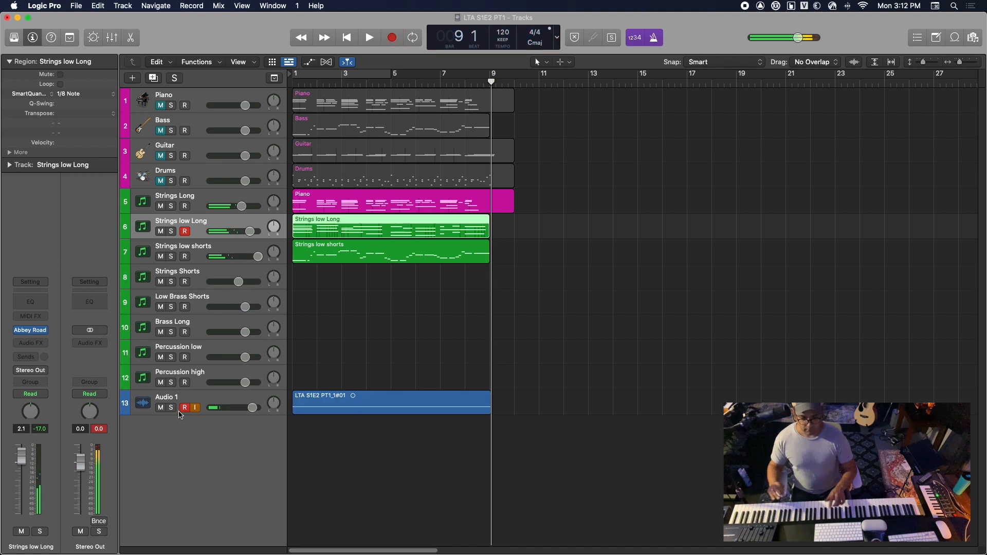
Delete the recorded region on the Strings low Long track and the Piano region on the Strings Long track
left_click(183, 410)
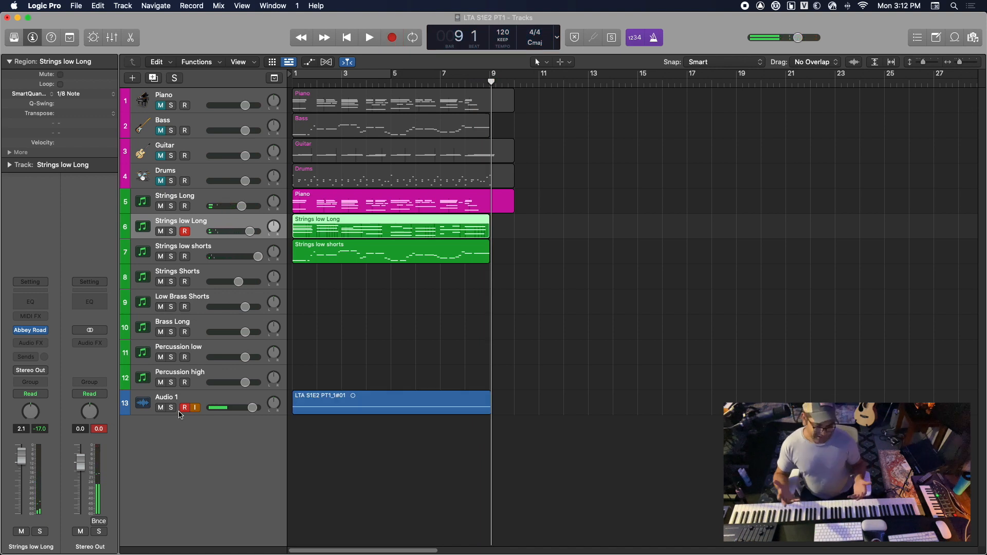
left_click(181, 411)
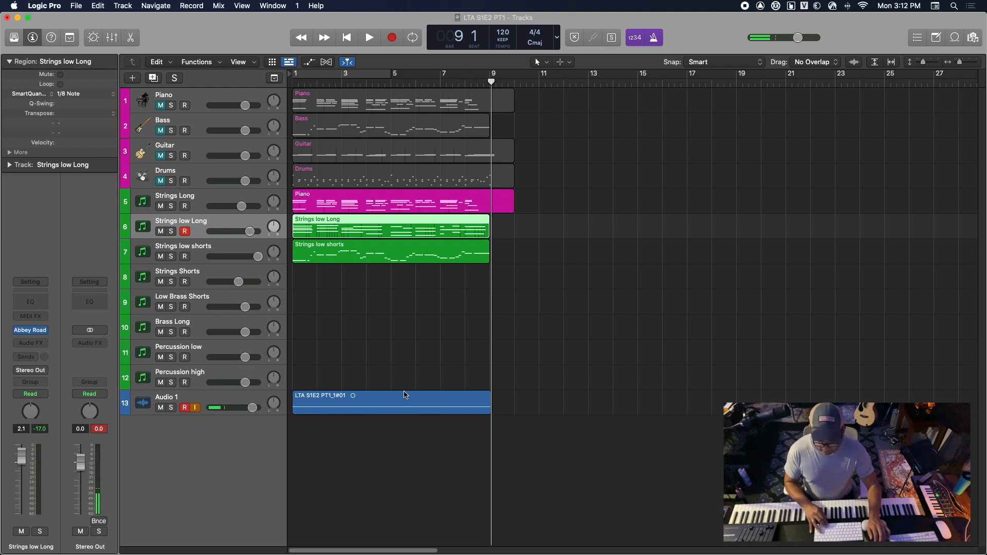
key("Delete")
left_click(454, 205)
key("Delete")
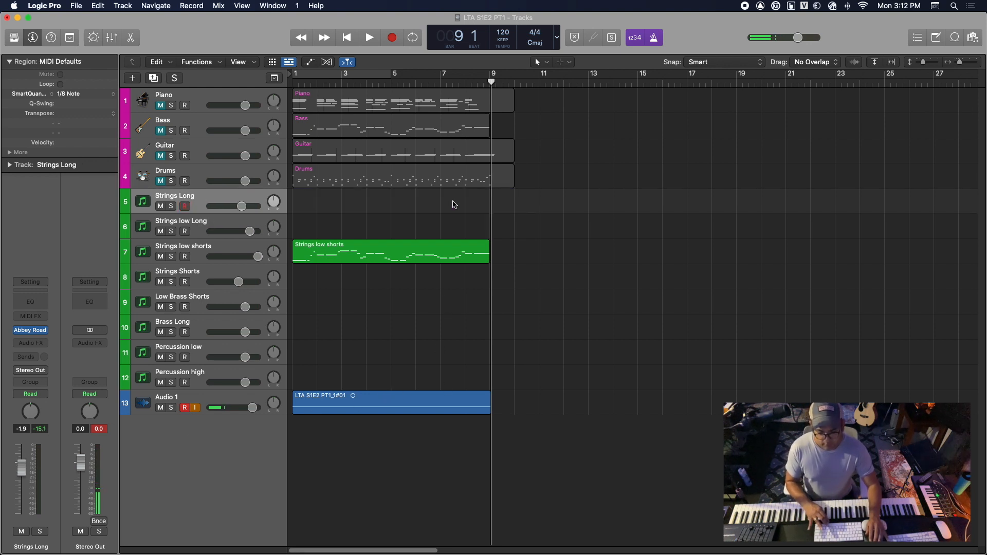
Record a new part on the Strings Long track from the start until past bar 9 and return to the start
key("Return")
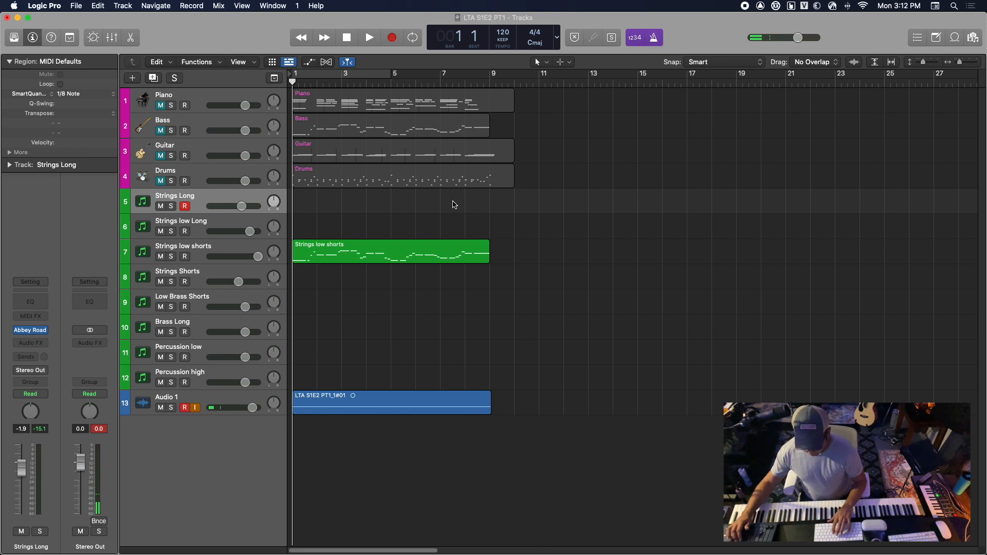
key("r")
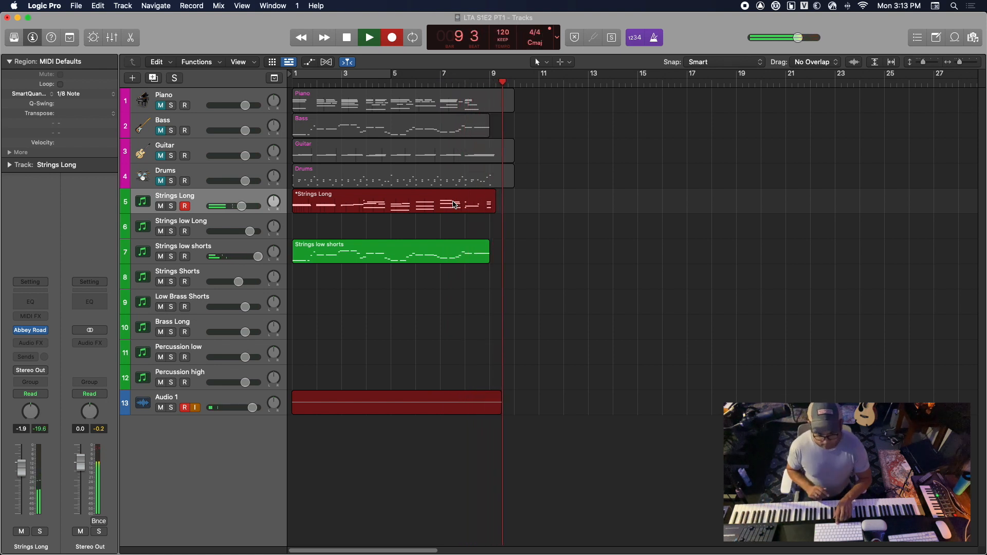
key("space")
key("Return")
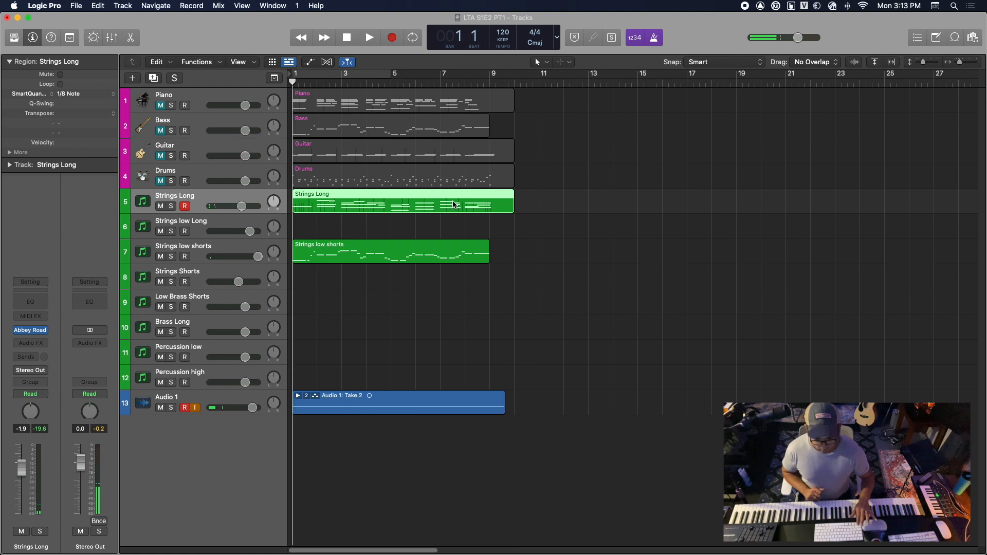
Play back the new Strings Long part with the low shorts, pausing in bar 3, and return to the start
key("space")
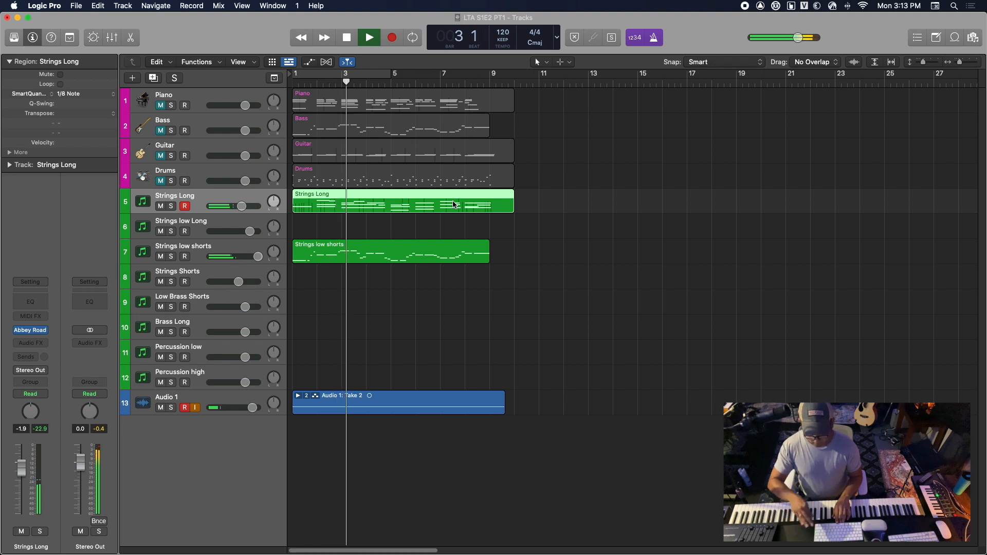
key("space")
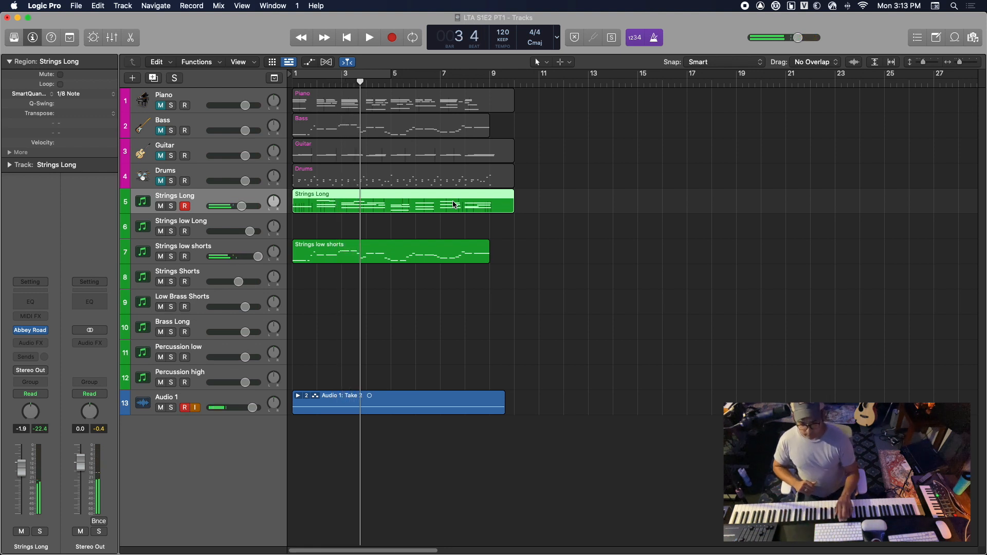
key("space")
key("Return")
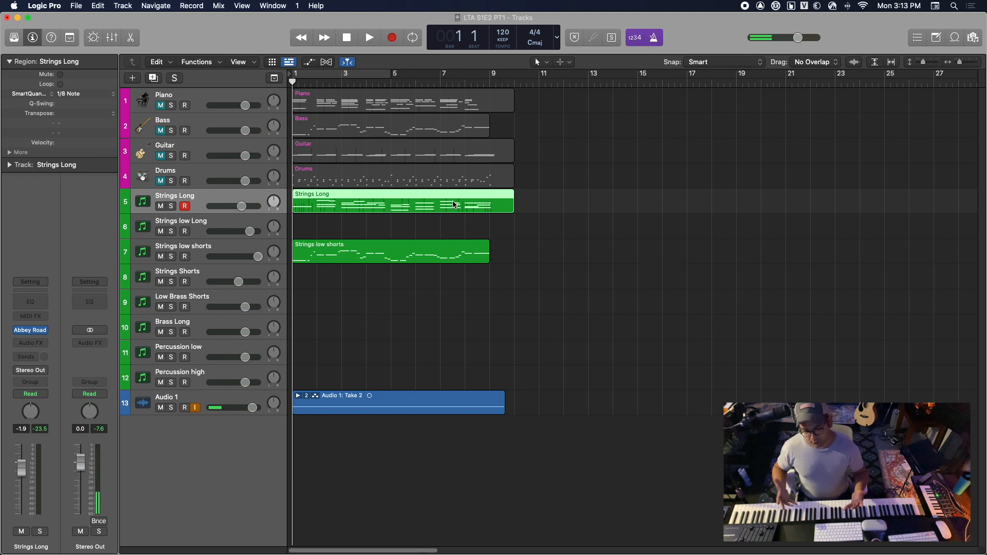
Record a new part on the Strings low Long track from the start until past bar 9 and return to the start
left_click(236, 222)
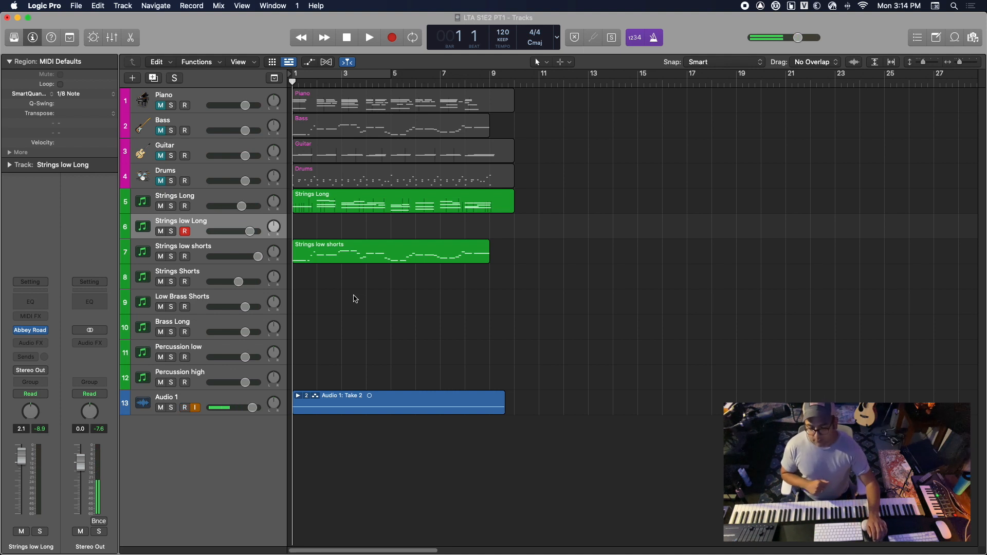
left_click(231, 200)
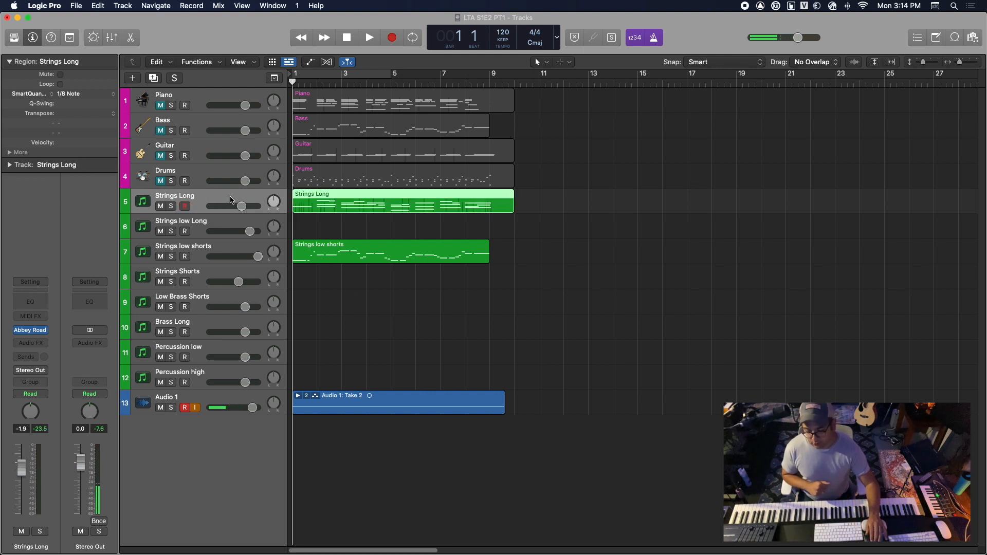
left_click(226, 221)
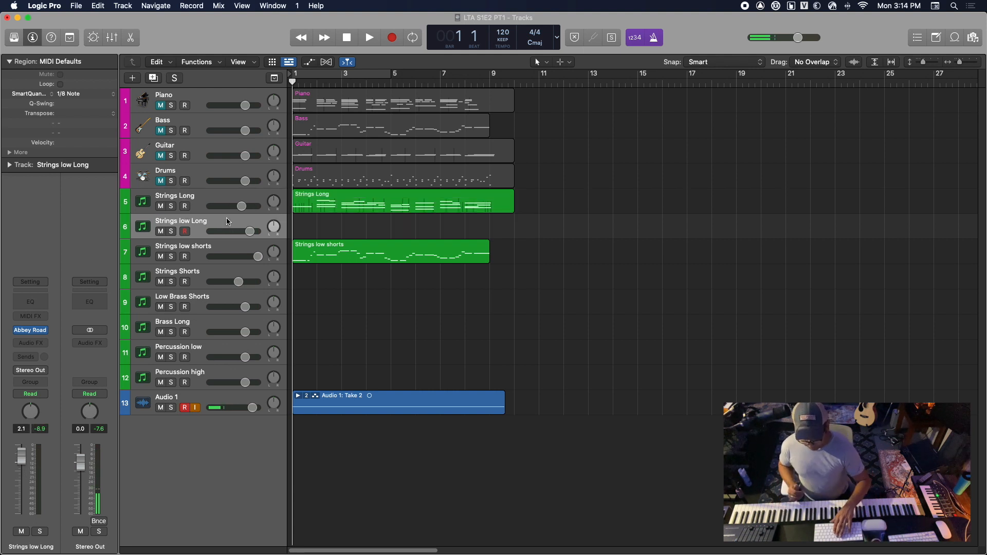
key("r")
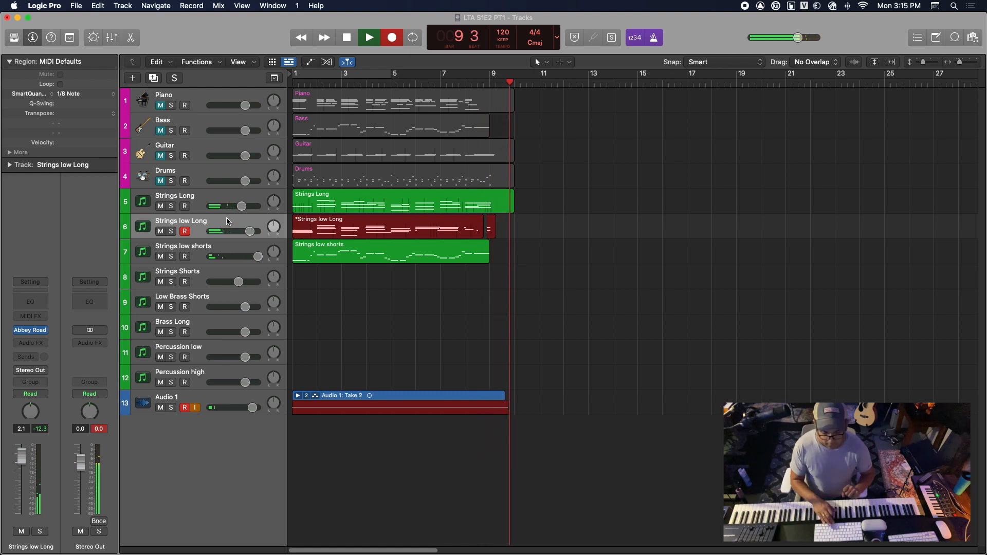
key("space")
key("Return")
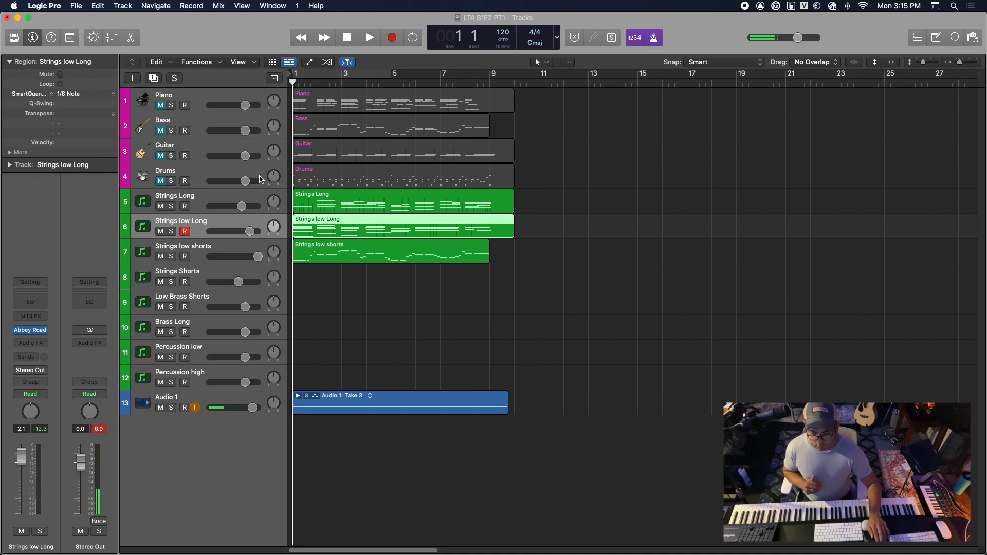
Unmute the Piano track, solo it together with Strings Long and Strings low Long, and play from the start
left_click(161, 105)
left_click(172, 106)
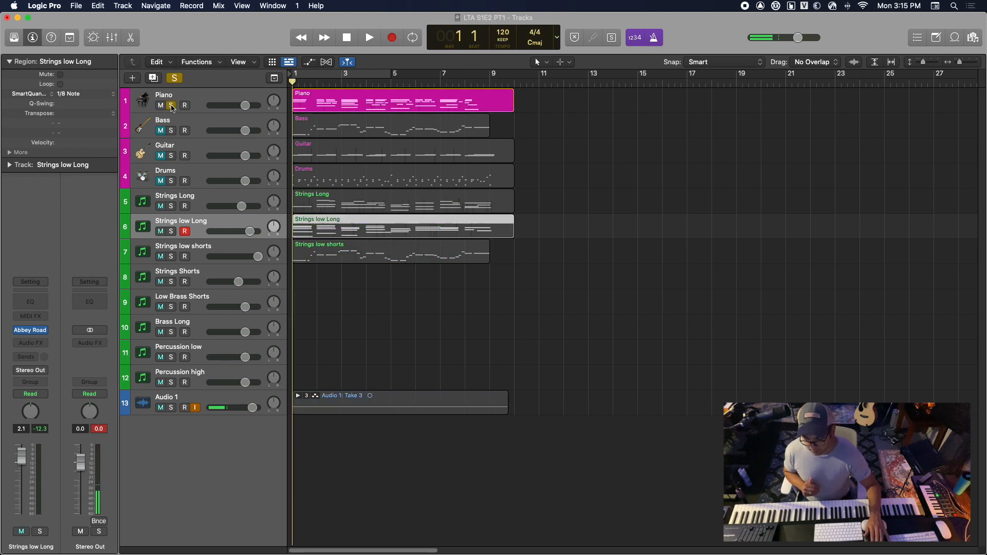
left_click(172, 207)
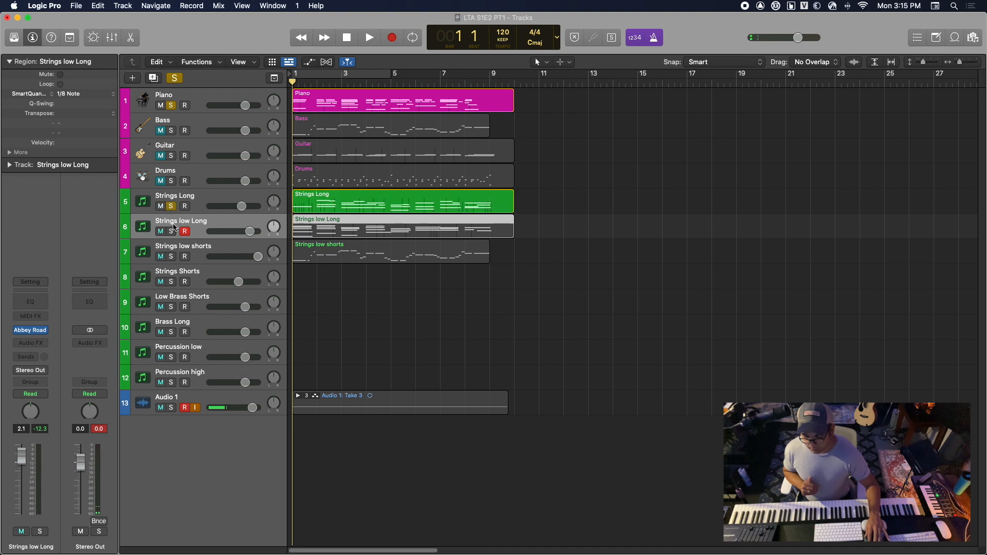
left_click(173, 231)
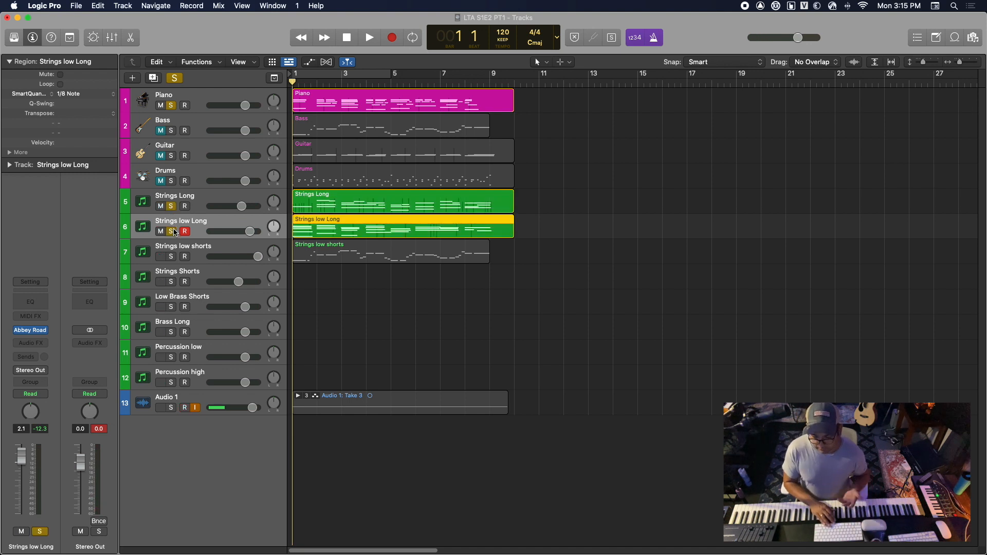
key("space")
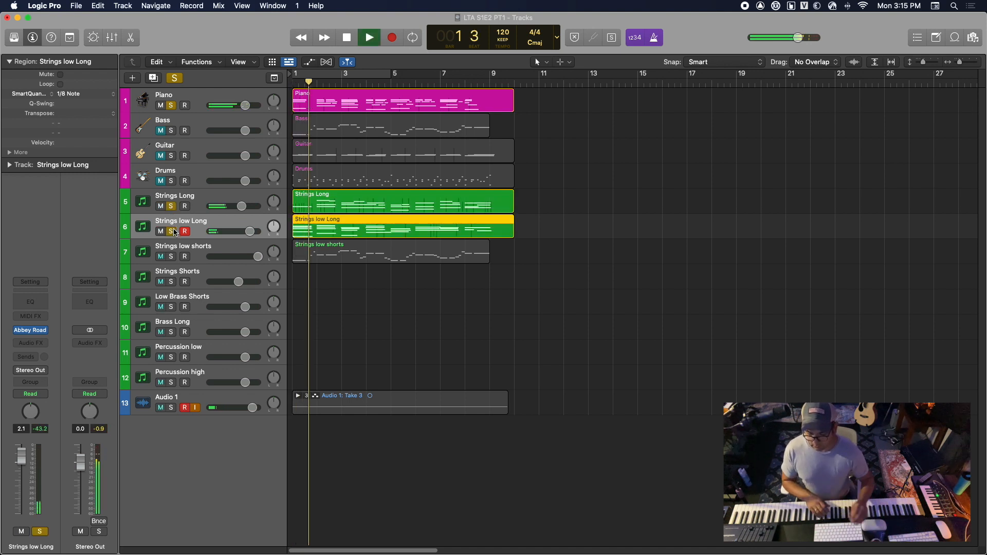
Set the Strings Long volume to -0.6 dB and lower Strings low Long slightly during playback, stopping at bar 9
left_click_drag(240, 205, 245, 206)
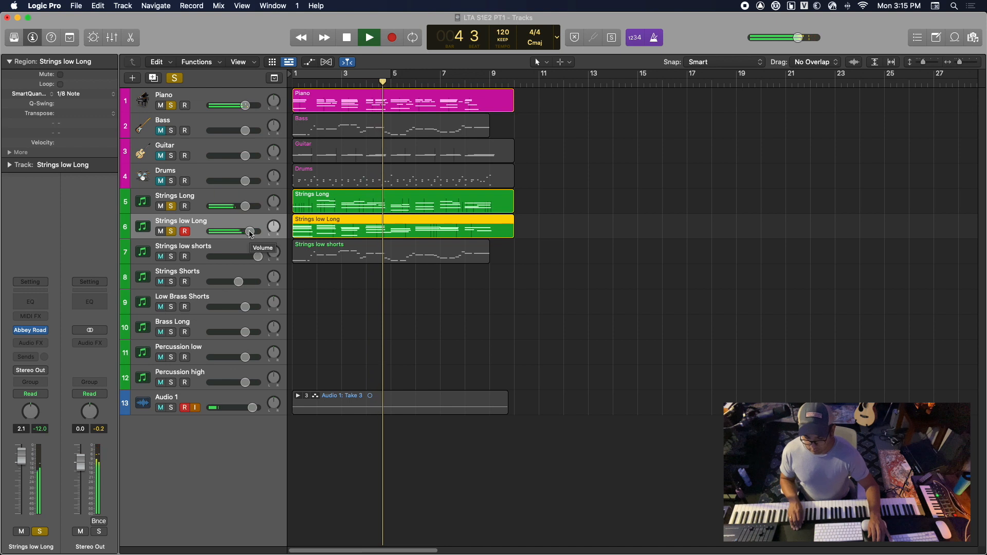
left_click(257, 201)
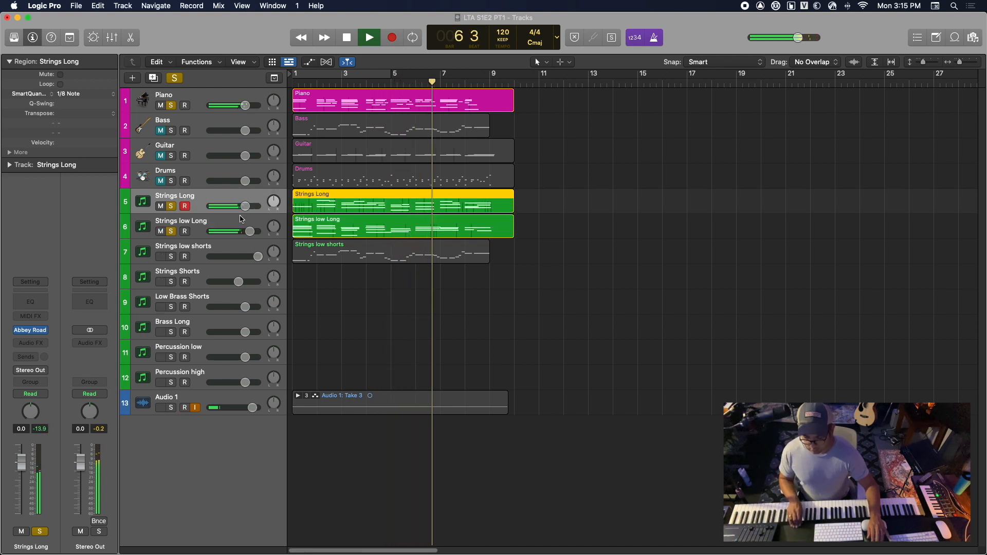
left_click_drag(245, 207, 247, 232)
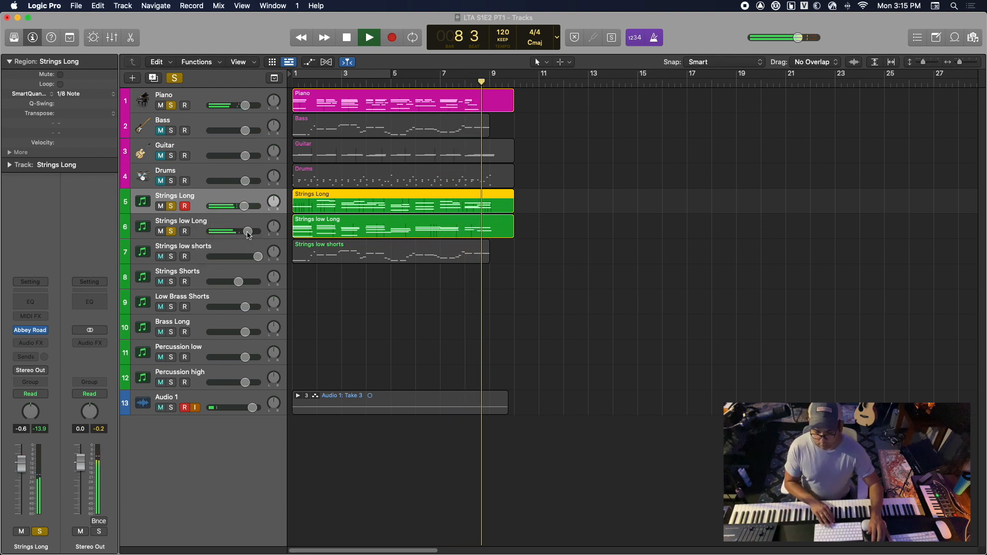
key("space")
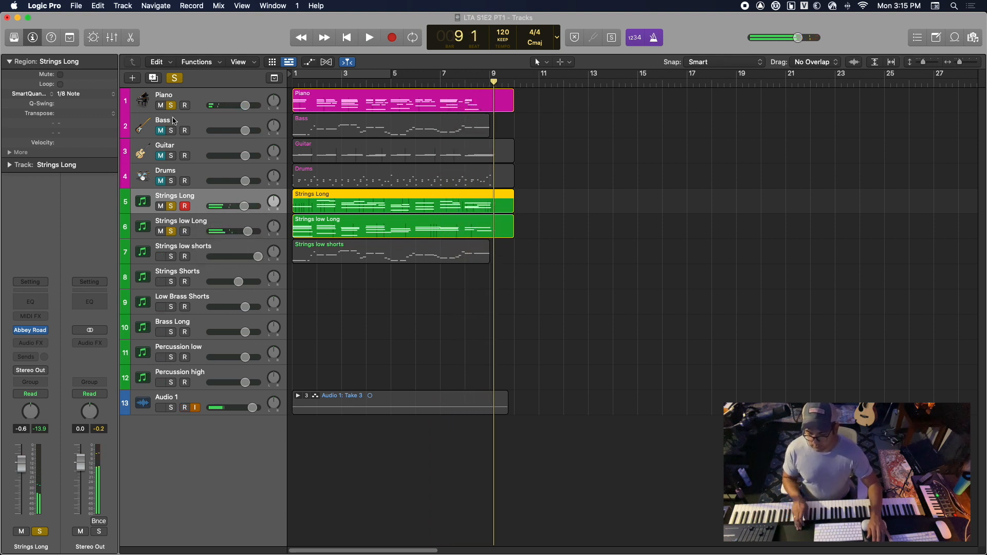
Turn off solo on the Piano, Strings Long and Strings low Long tracks
left_click(173, 105)
left_click(172, 207)
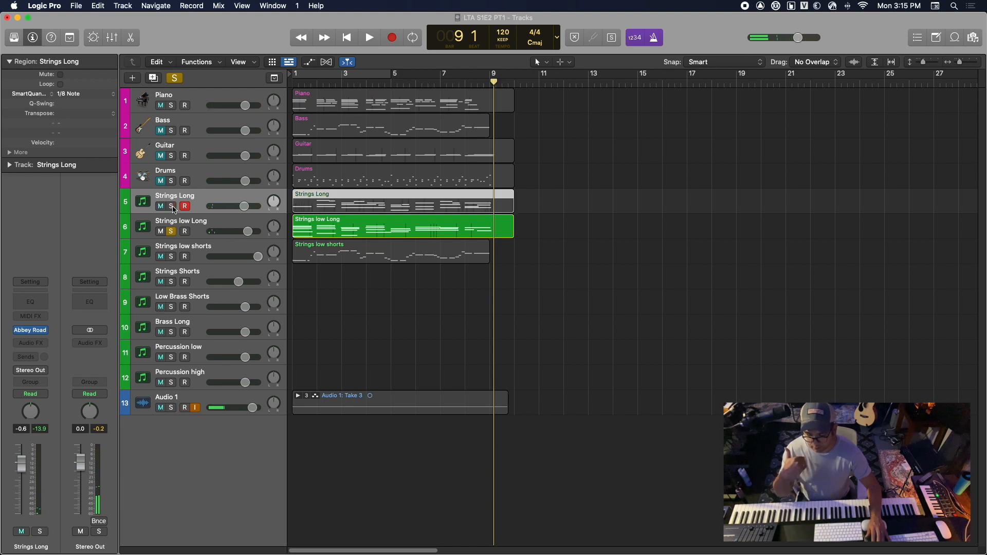
left_click(172, 232)
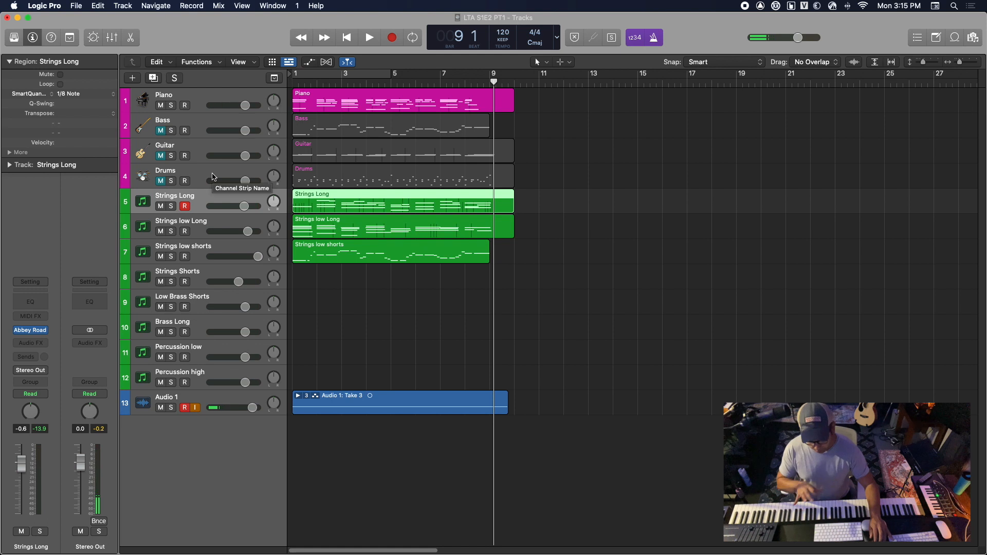
Check the Strings Shorts track's Abbey Road instrument and delete the Strings Shorts track
left_click(200, 227)
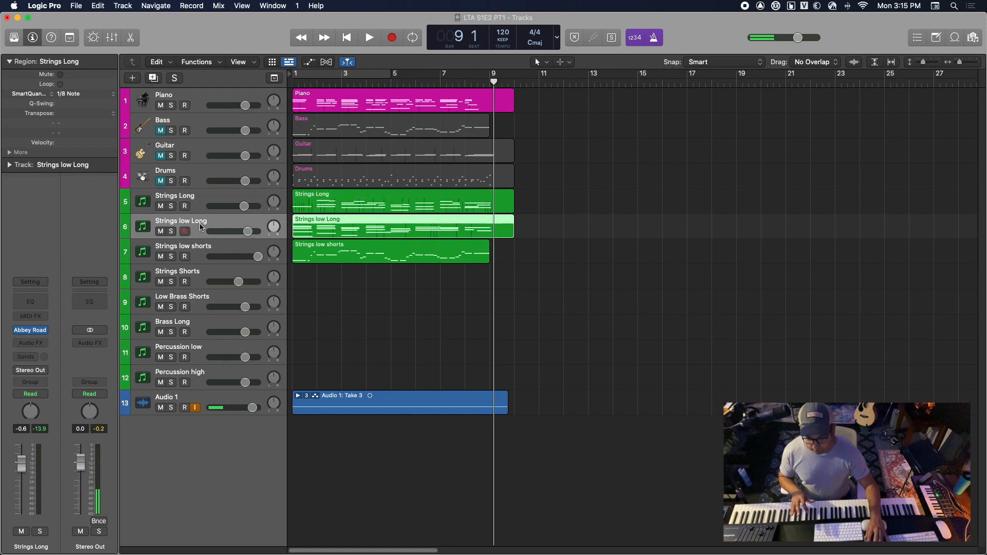
left_click(215, 253)
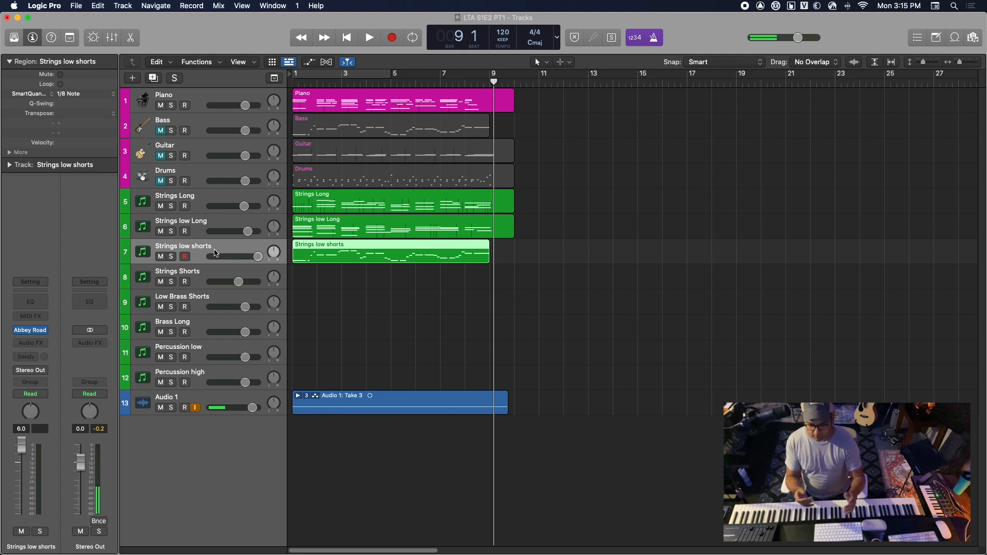
left_click(213, 273)
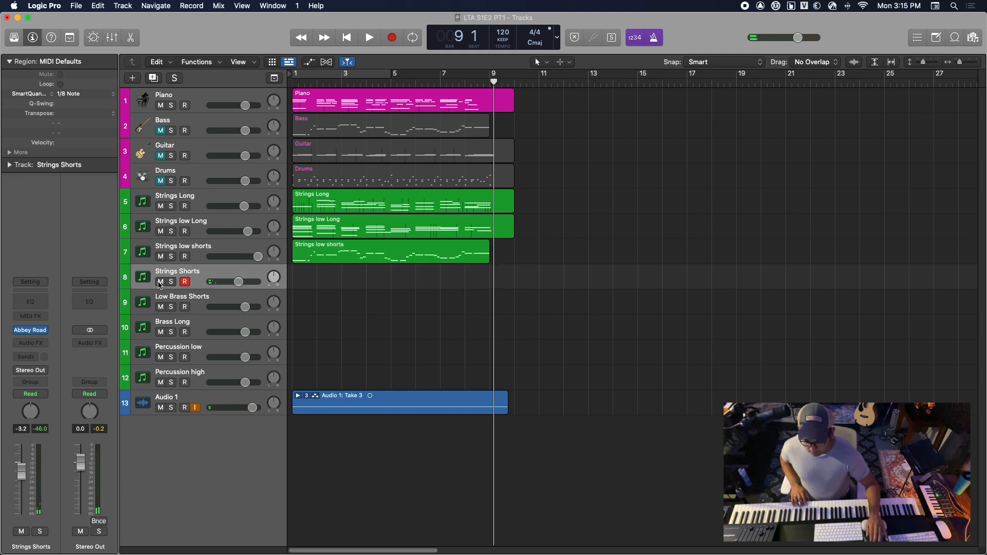
left_click(32, 331)
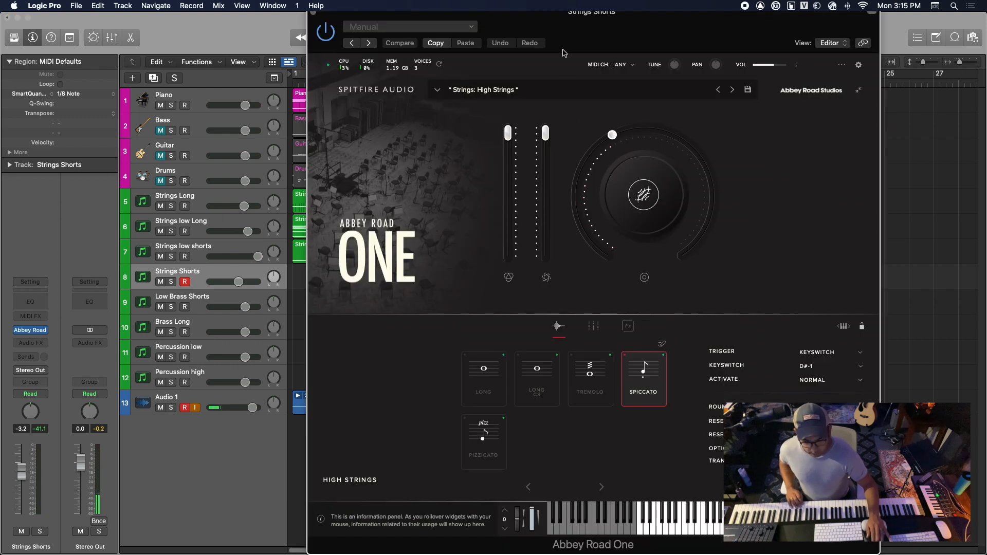
left_click_drag(572, 26, 0, 51)
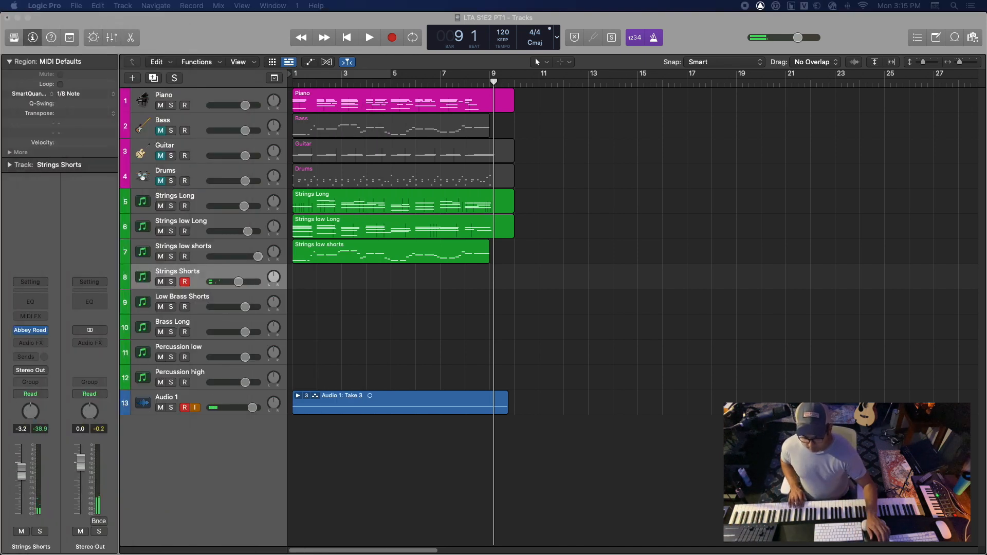
right_click(232, 272)
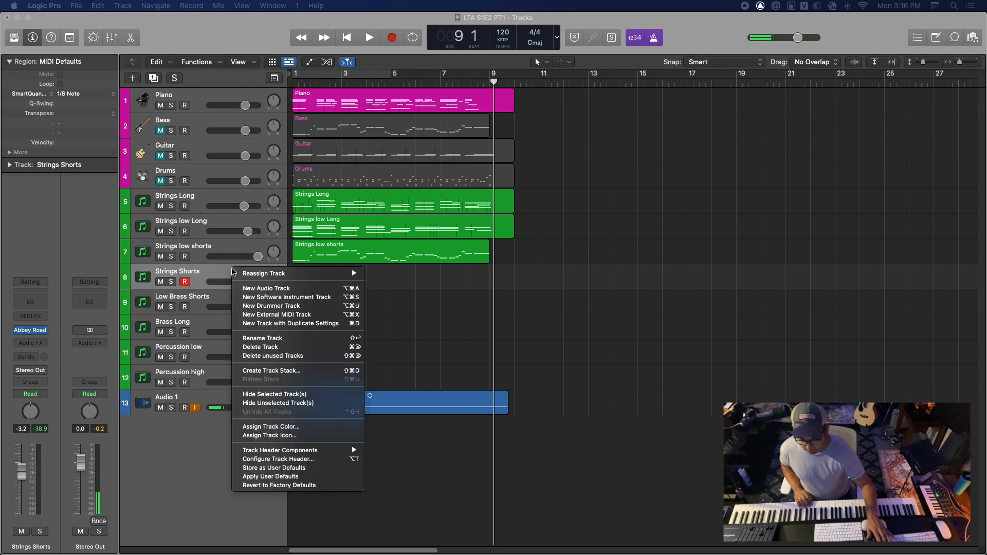
left_click(255, 347)
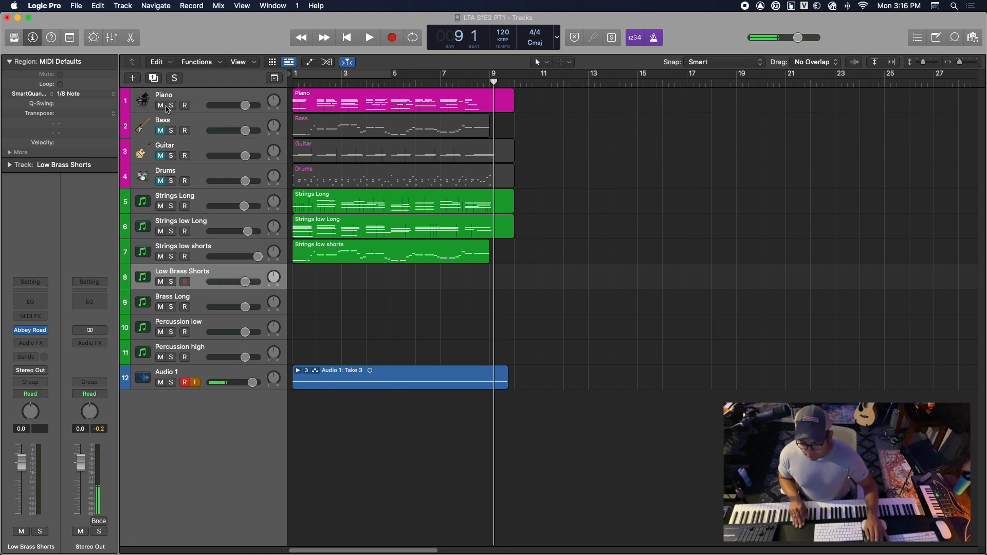
Unmute the Bass and Guitar tracks while leaving the Drums track muted
left_click(162, 131)
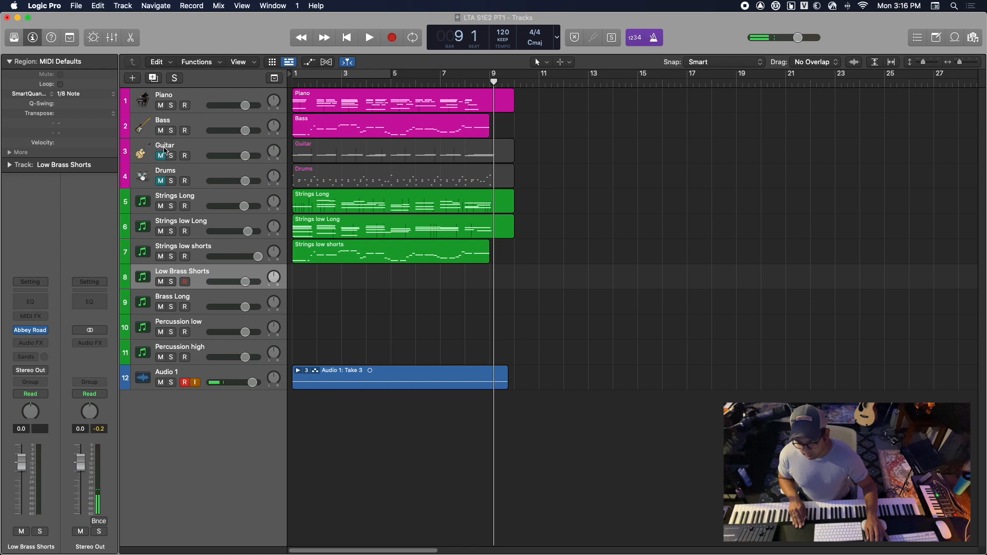
left_click(161, 156)
left_click(162, 181)
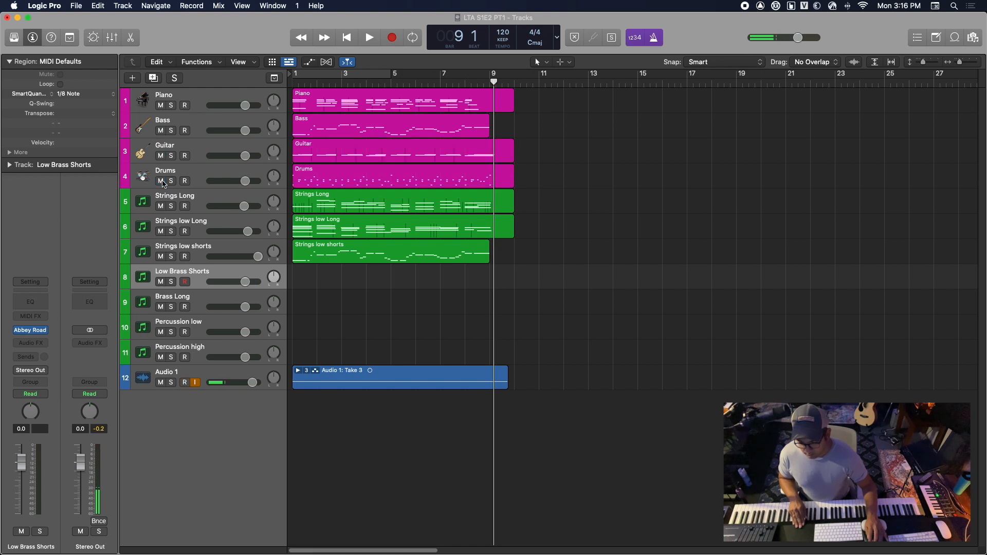
left_click(161, 181)
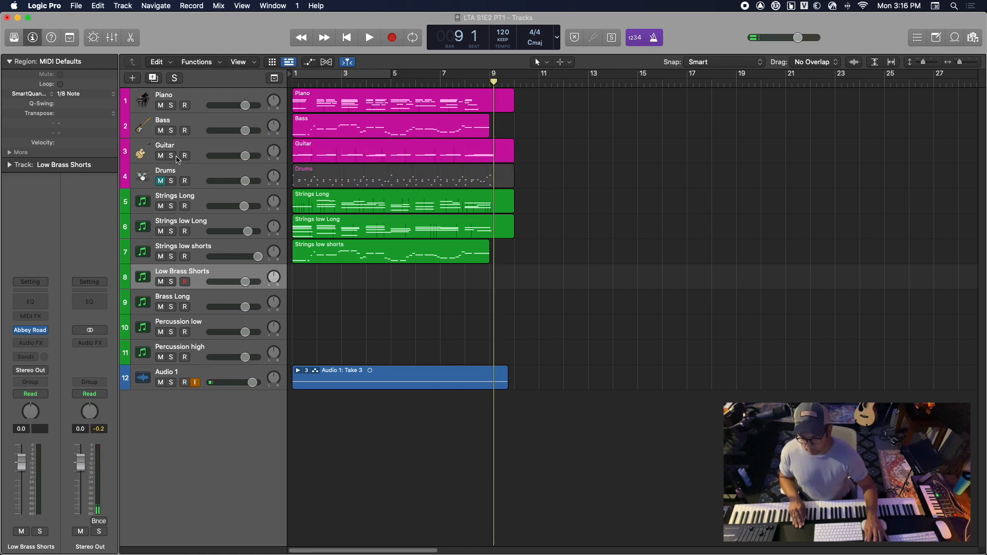
Play the Guitar track soloed from the start into bar 2, return to the start and turn its solo off
left_click(172, 156)
key("Return")
key("space")
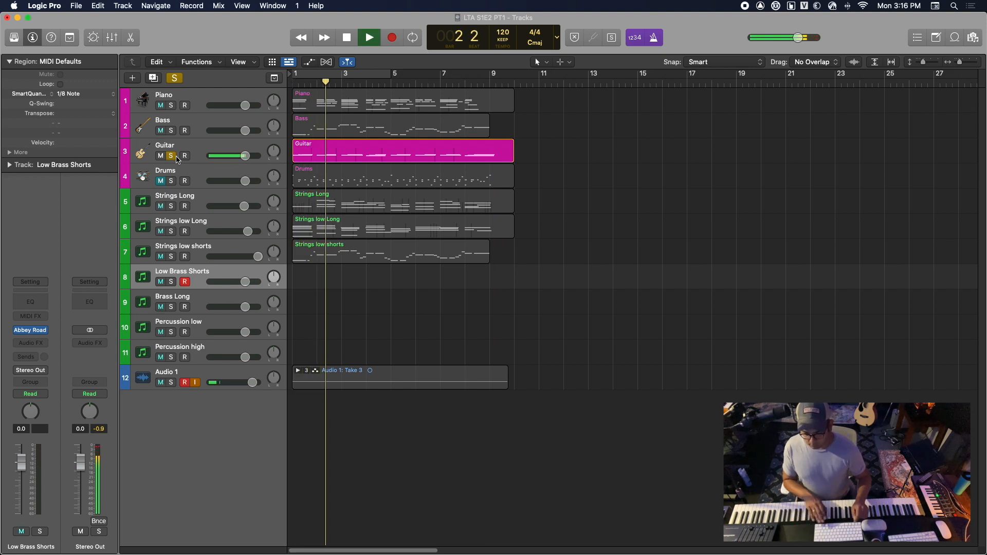
key("space")
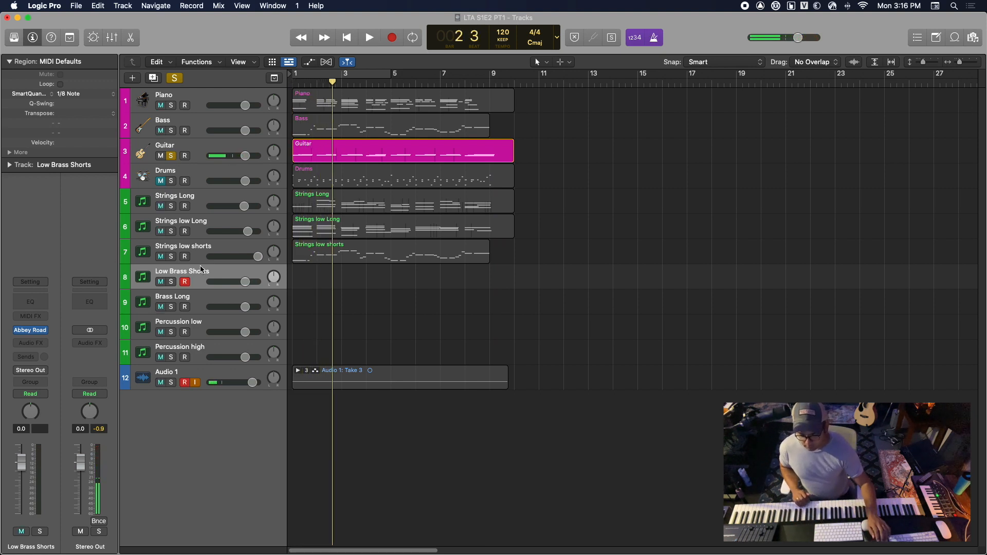
key("Return")
key("space")
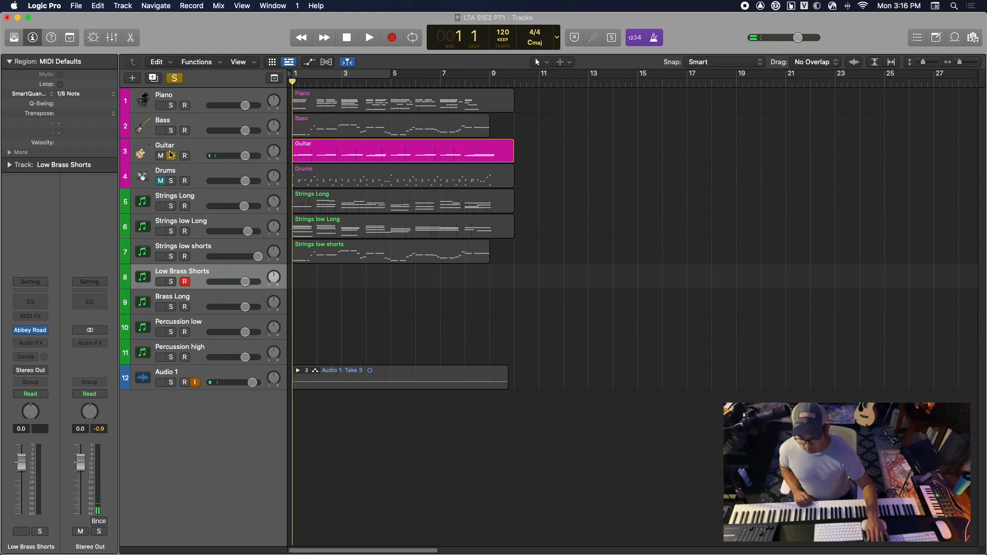
left_click(172, 155)
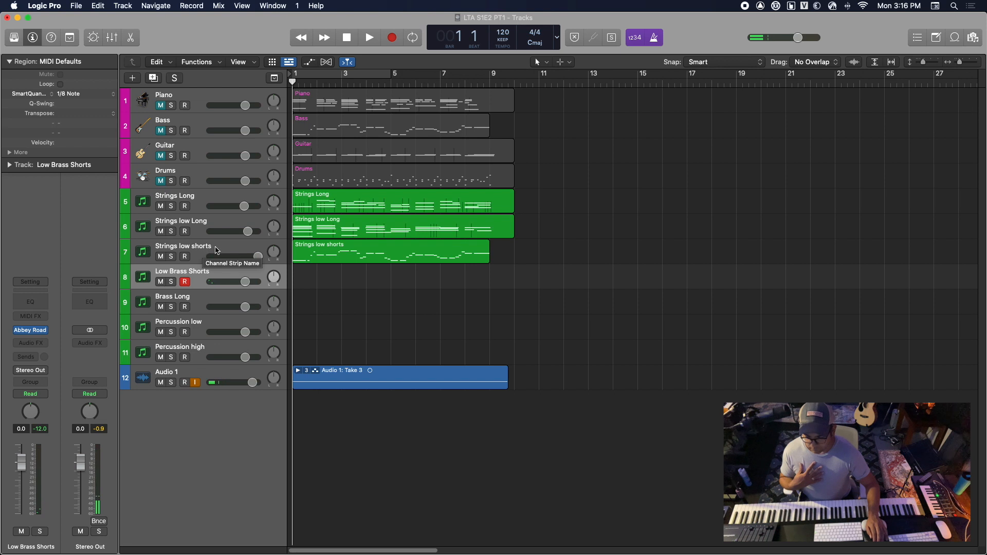
Duplicate the Low Brass Shorts track with its settings and name the new track WW
left_click(153, 78)
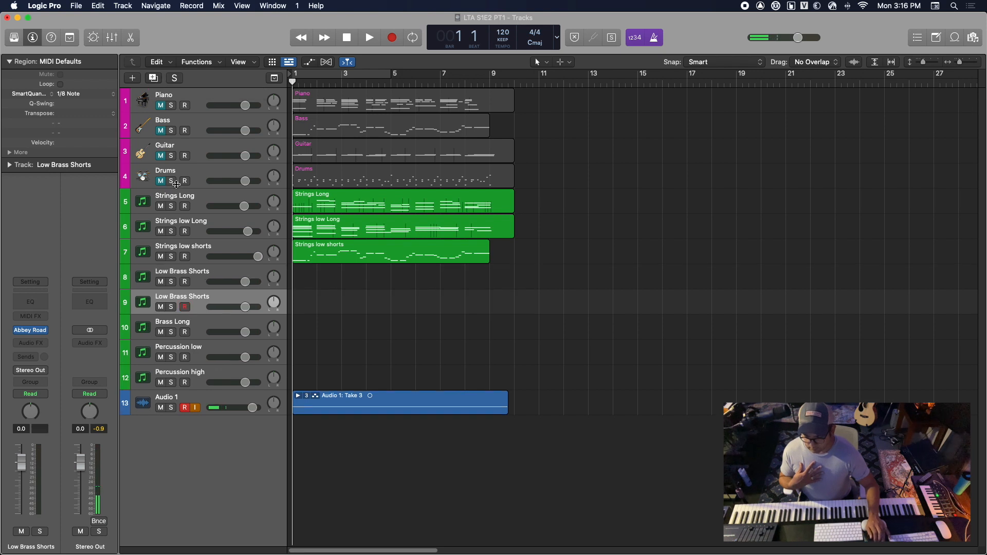
double_click(186, 297)
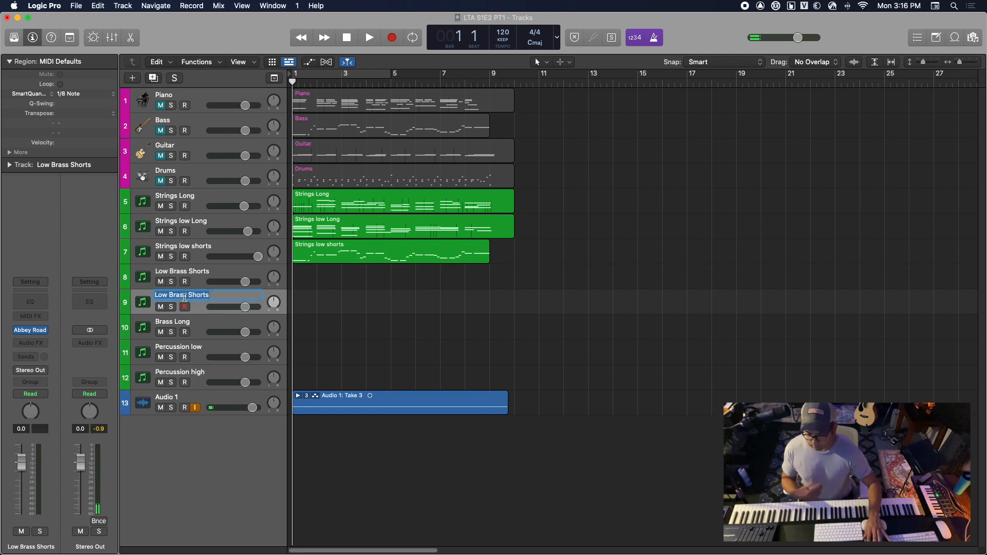
type("WW")
key("Return")
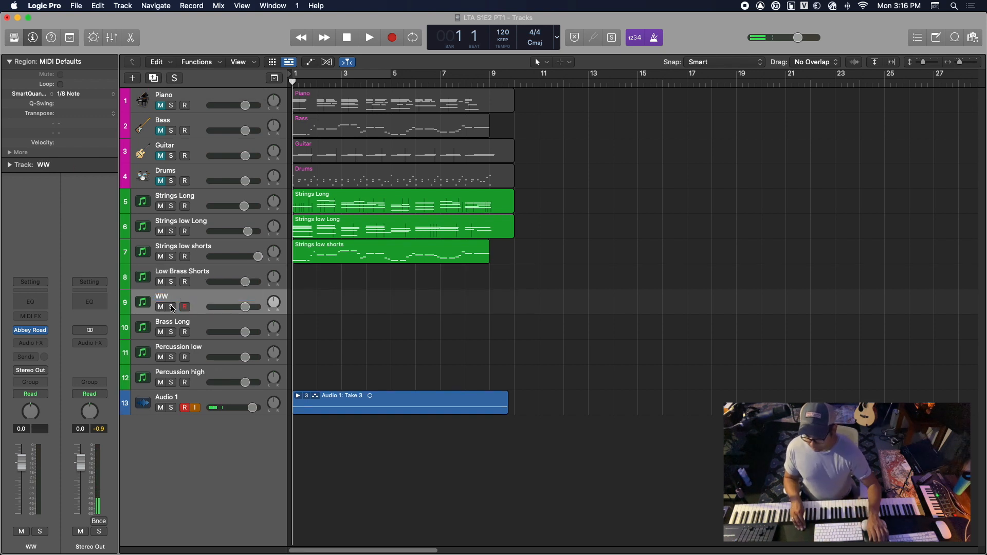
Load the Woodwind High Woods preset into the WW track's Abbey Road instrument and close the plug-in window
left_click(31, 330)
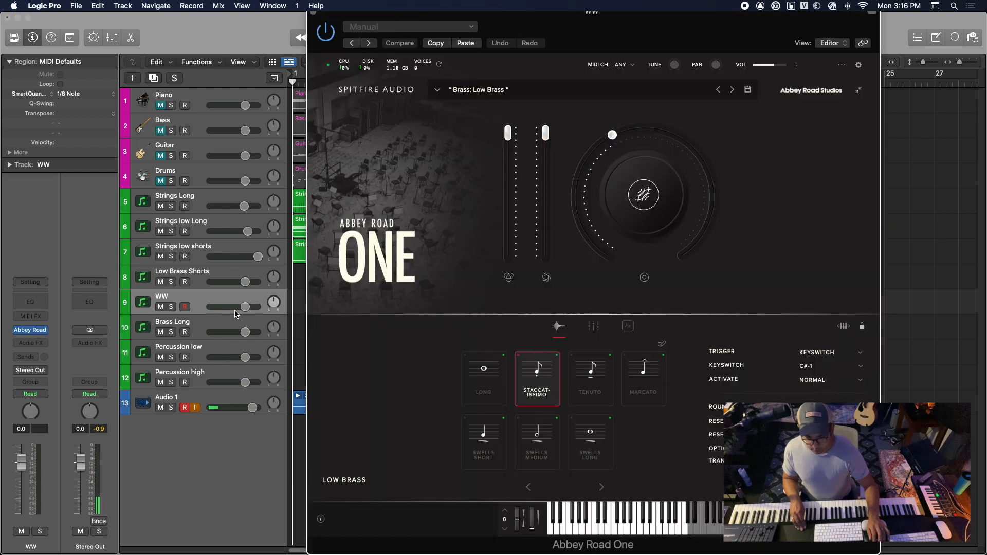
left_click(467, 89)
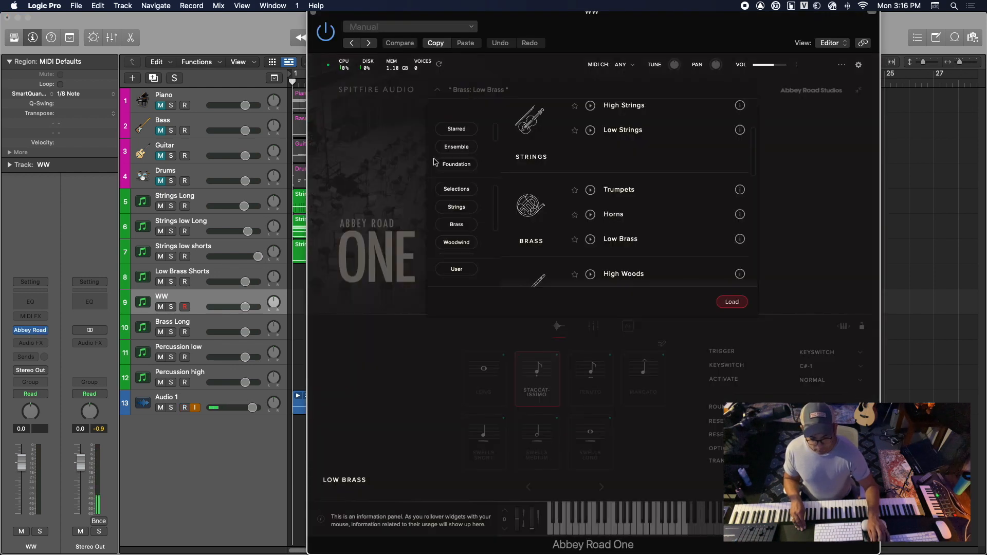
scroll(613, 221, "down", 1)
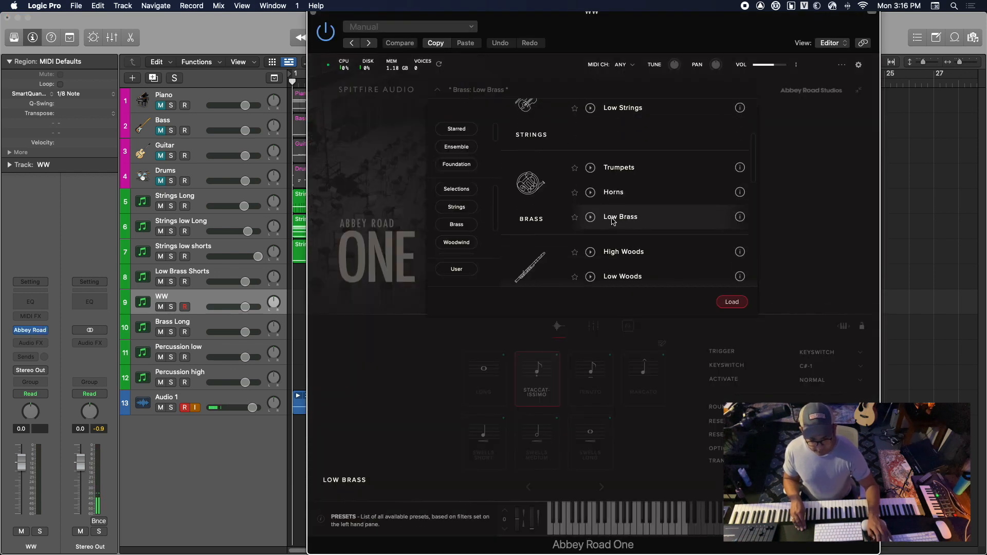
double_click(623, 252)
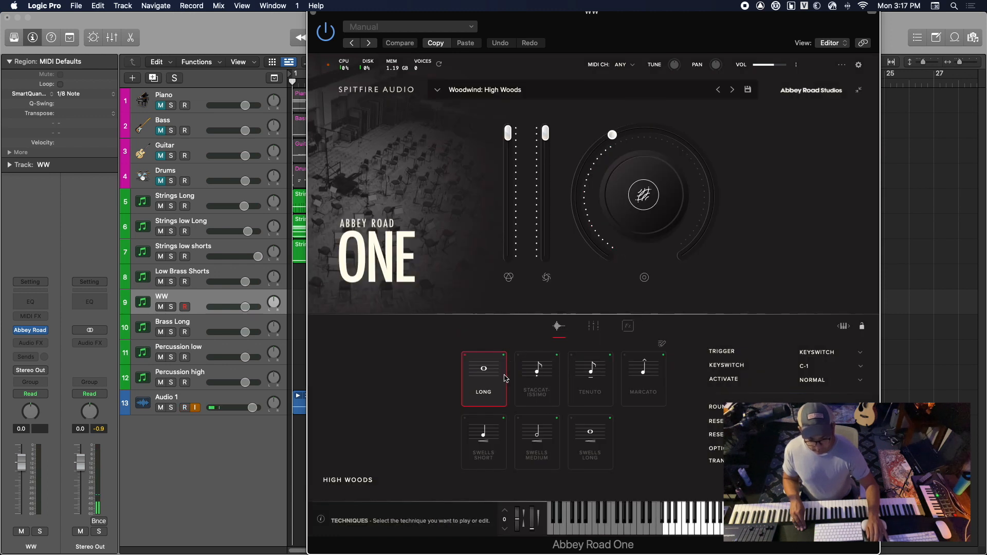
left_click(314, 14)
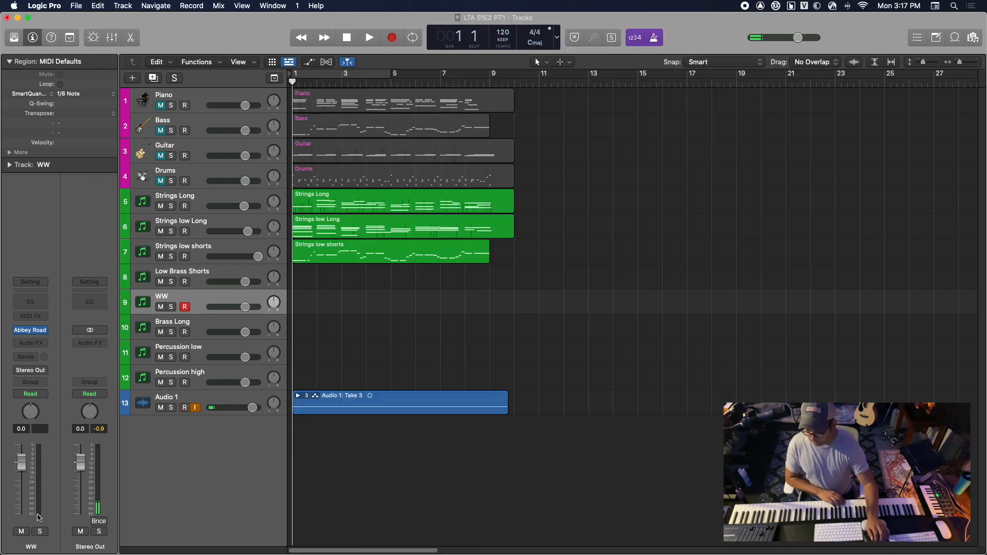
mouse_move(34, 332)
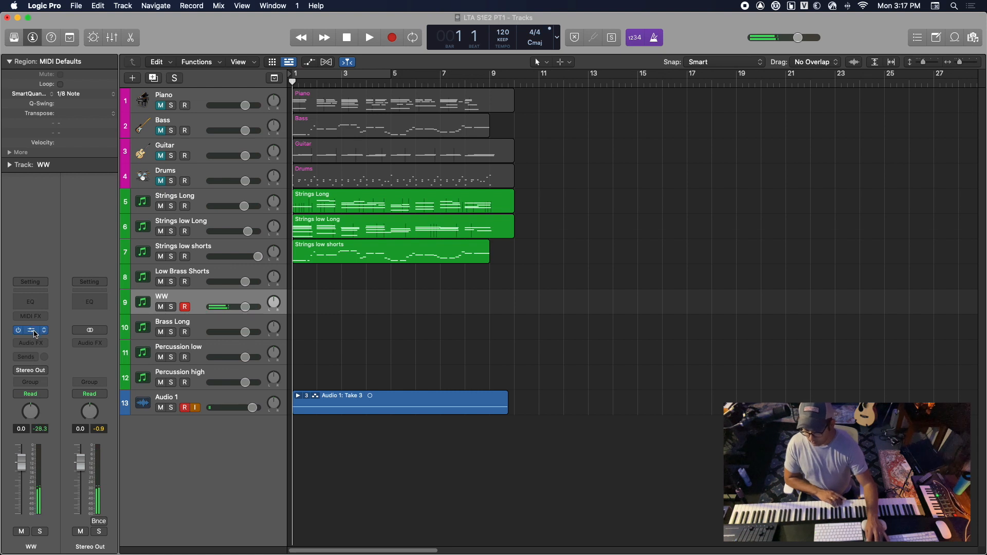
Unmute the Guitar track and copy its region onto the WW track at bar 1
left_click(161, 157)
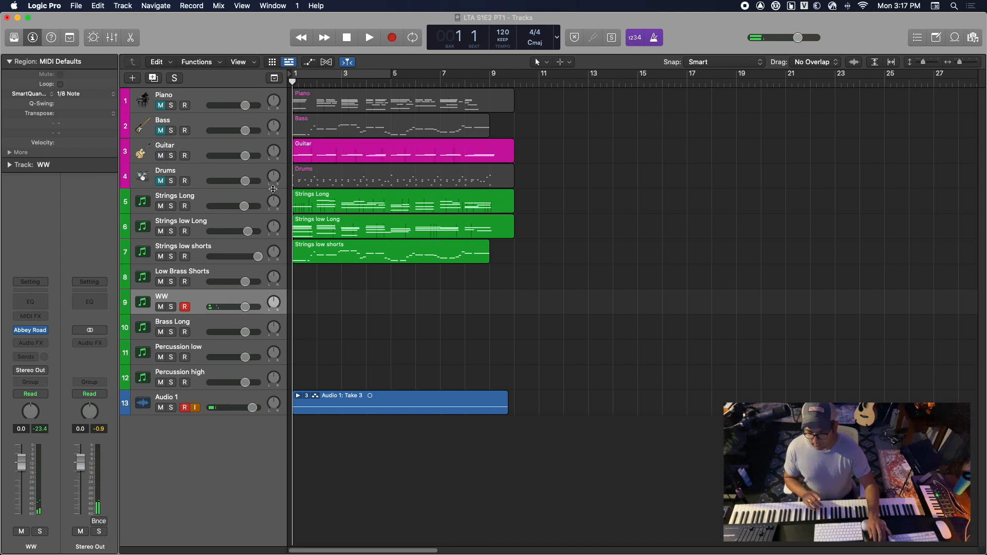
left_click(316, 163)
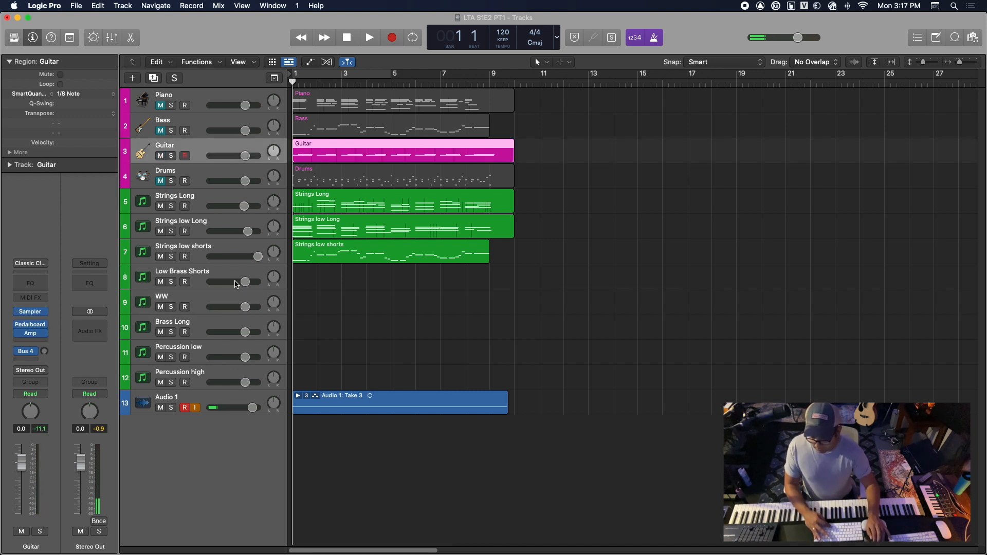
left_click(240, 300)
key("super+v")
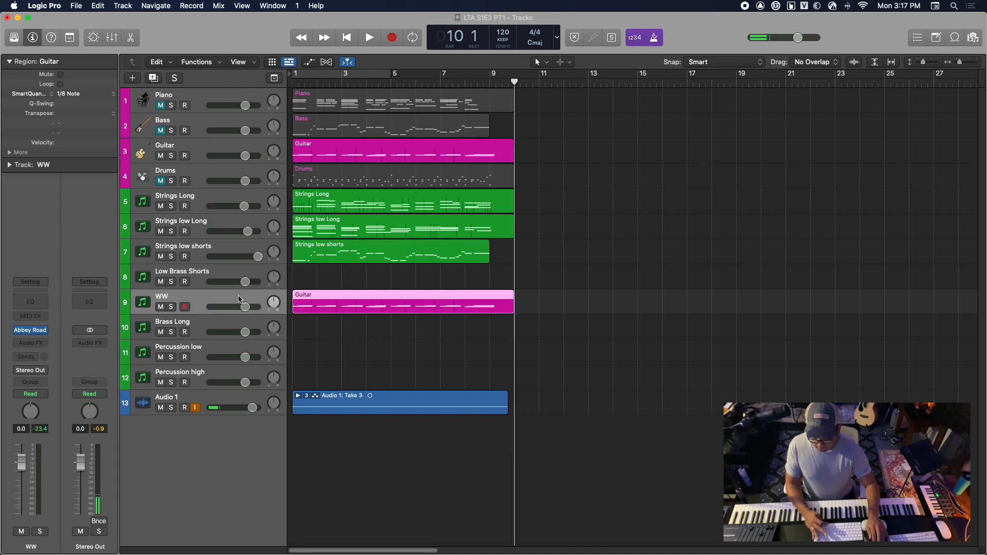
Play from the start into bar 4, muting the Guitar track and soloing WW to hear the copied part alone
key("Return")
key("space")
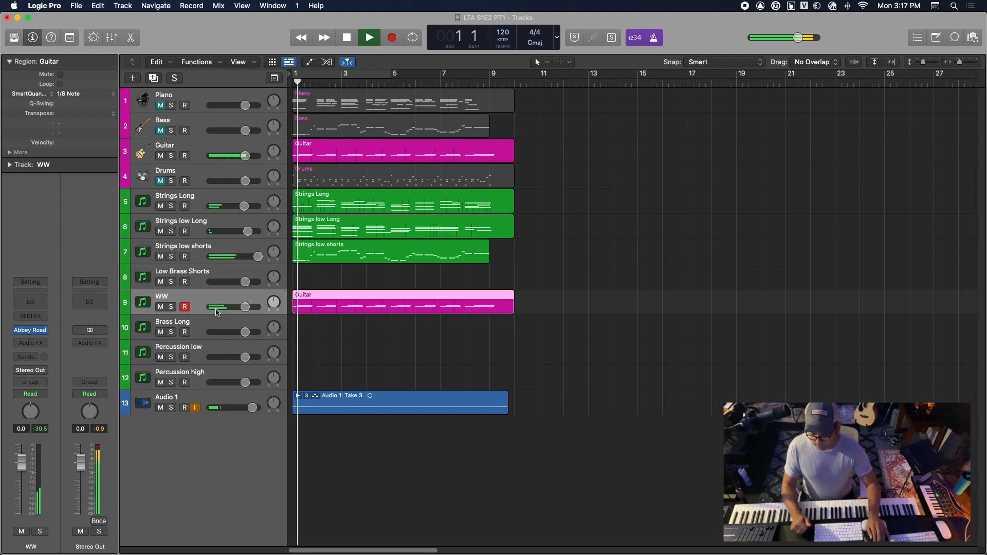
left_click(161, 156)
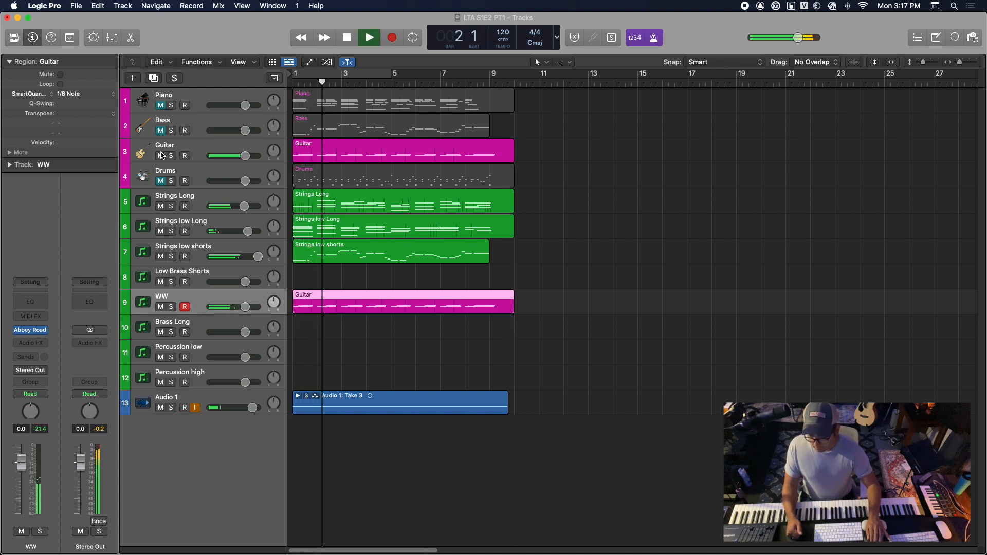
left_click(171, 307)
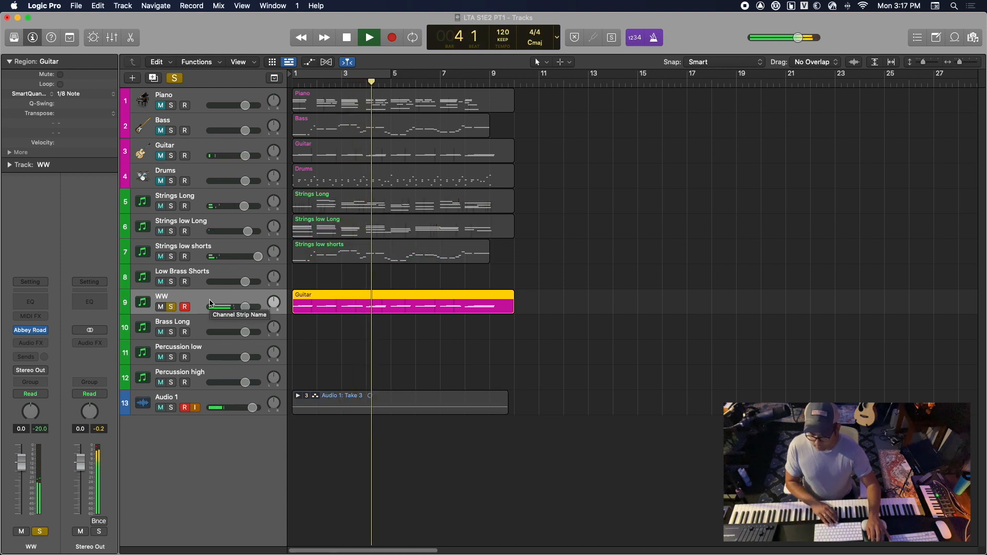
key("space")
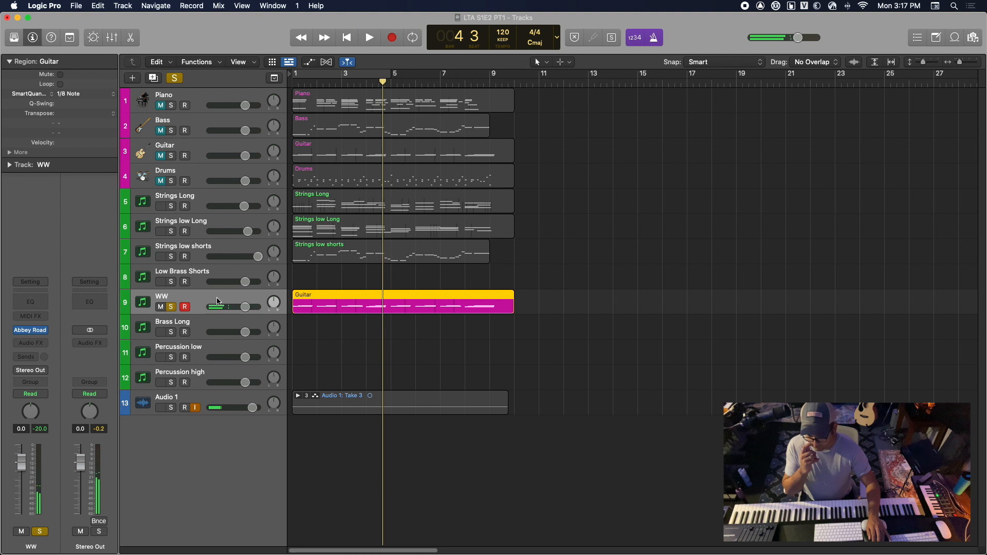
Check the copied Guitar region's notes in the Piano Roll, shrink the editor and delete the region from the WW track
double_click(304, 310)
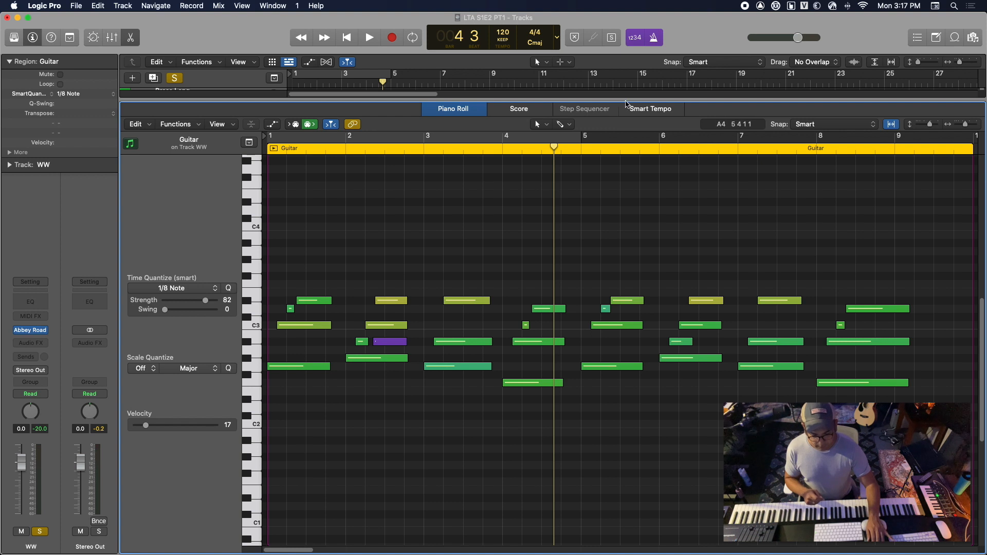
left_click_drag(626, 98, 626, 480)
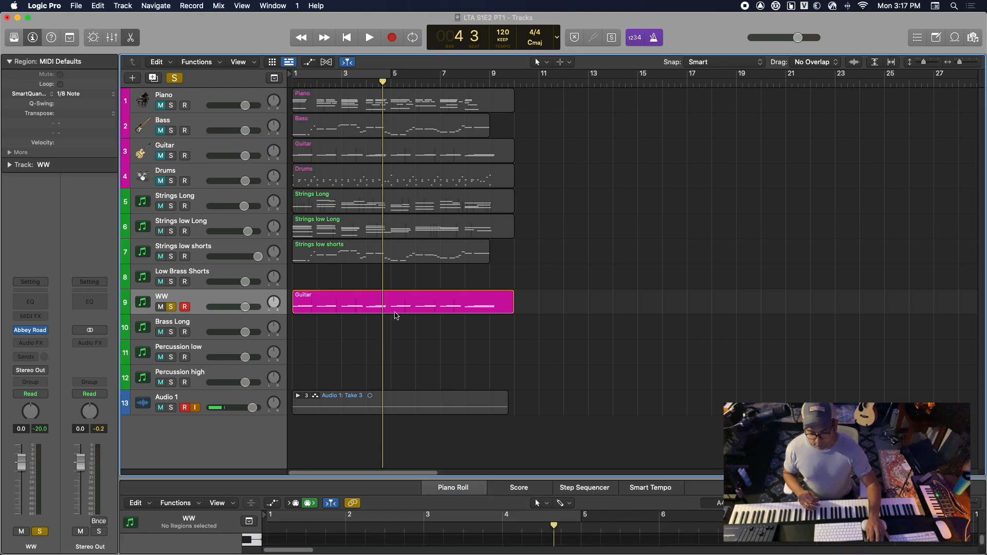
left_click(399, 311)
key("Delete")
Solo and unmute the Guitar track, listen to it from the start into bar 4 and return to the start
key("Return")
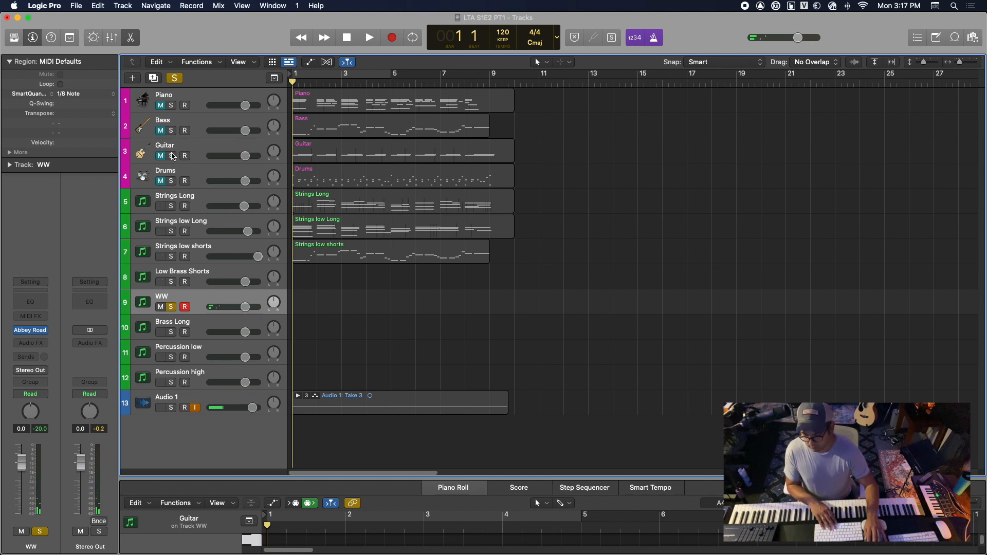
left_click(172, 156)
key("space")
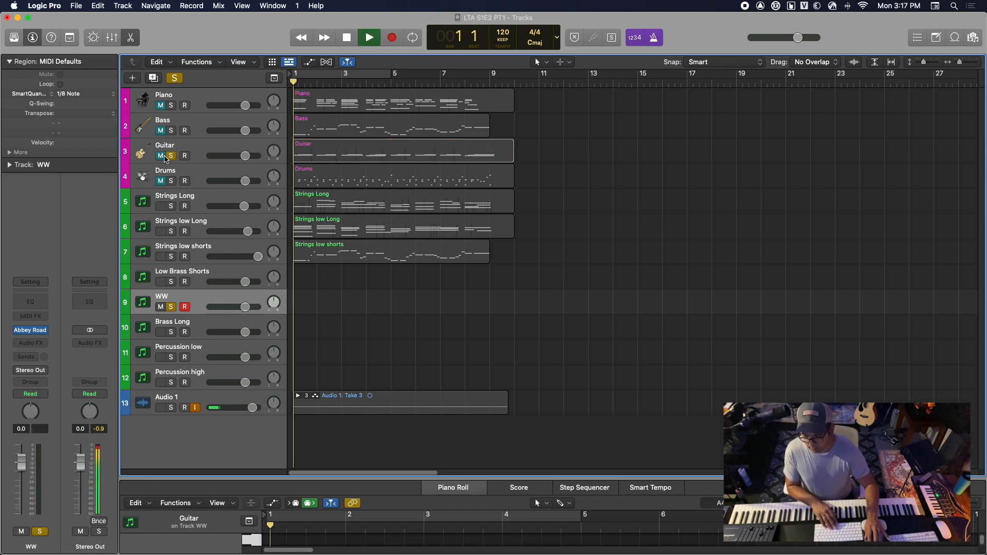
key("space")
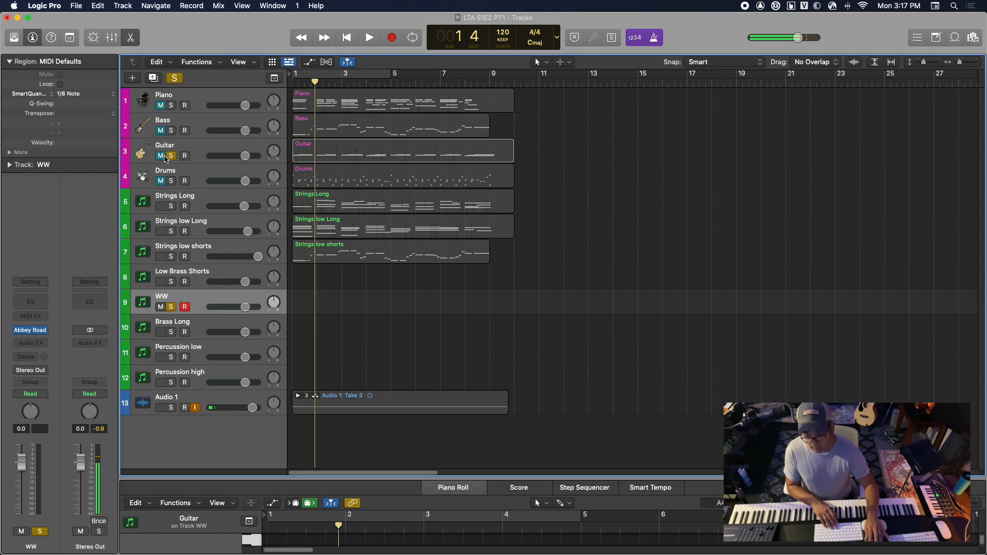
left_click(164, 156)
key("space")
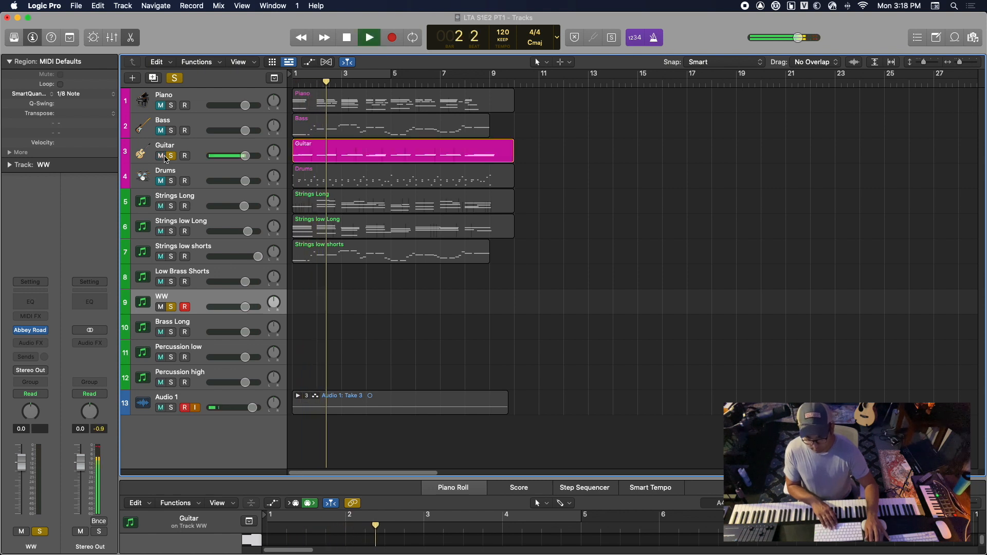
key("space")
key("space")
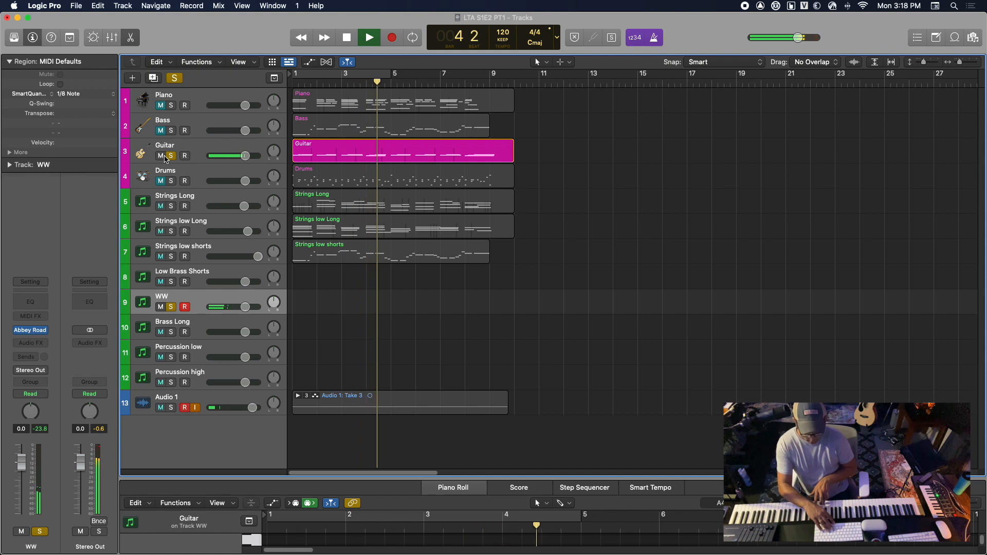
key("space")
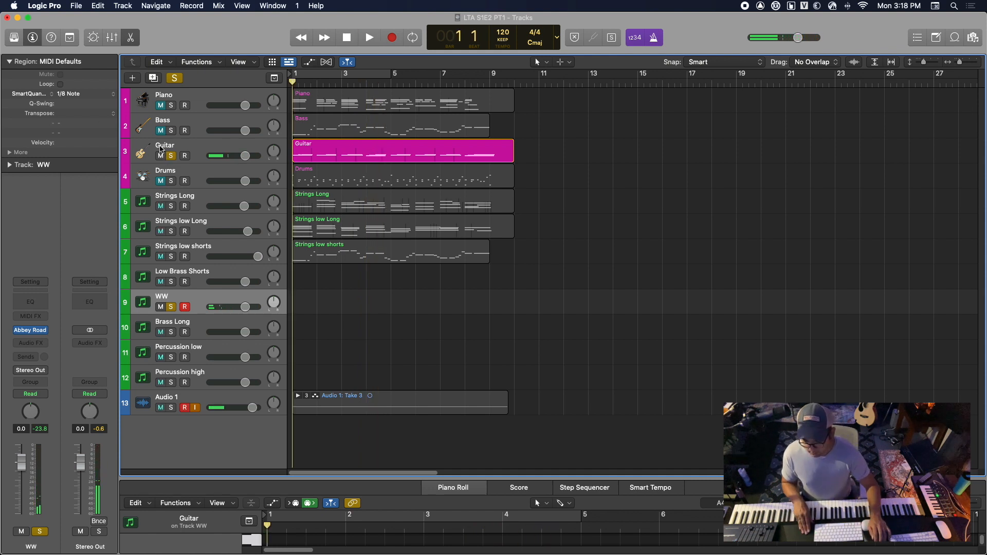
Mute the Guitar track, turn off the Guitar and WW solos, and make WW the active track
left_click(164, 156)
left_click(165, 157)
left_click(174, 156)
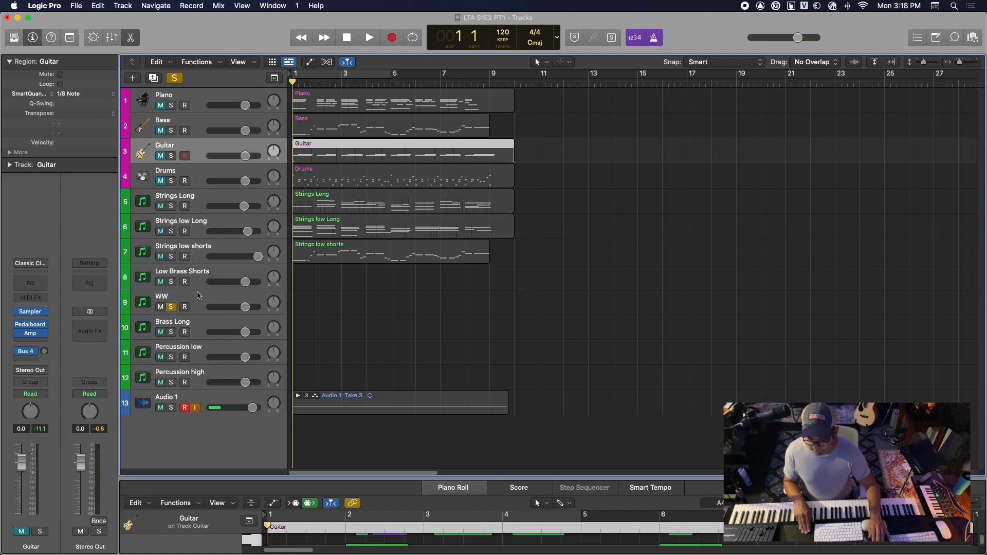
left_click(198, 298)
left_click(171, 307)
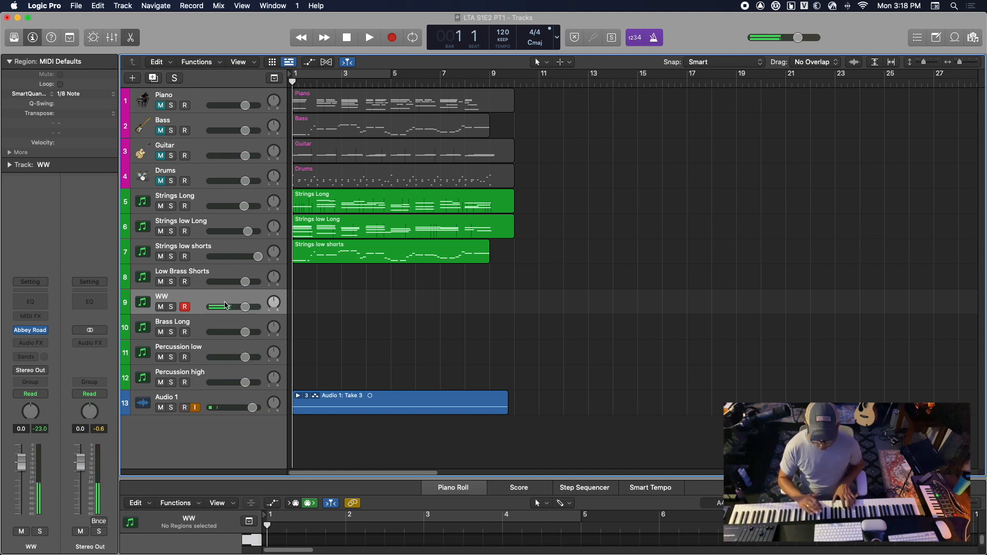
Record a woodwind part on the WW track from bar 1 to bar 9, discarding a first take that reaches bar 3
key("r")
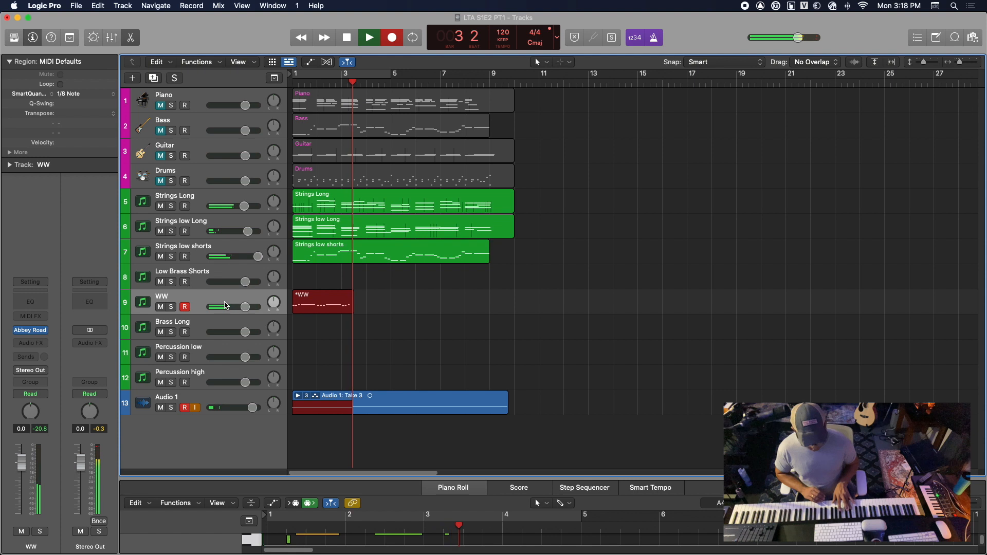
key("super+period")
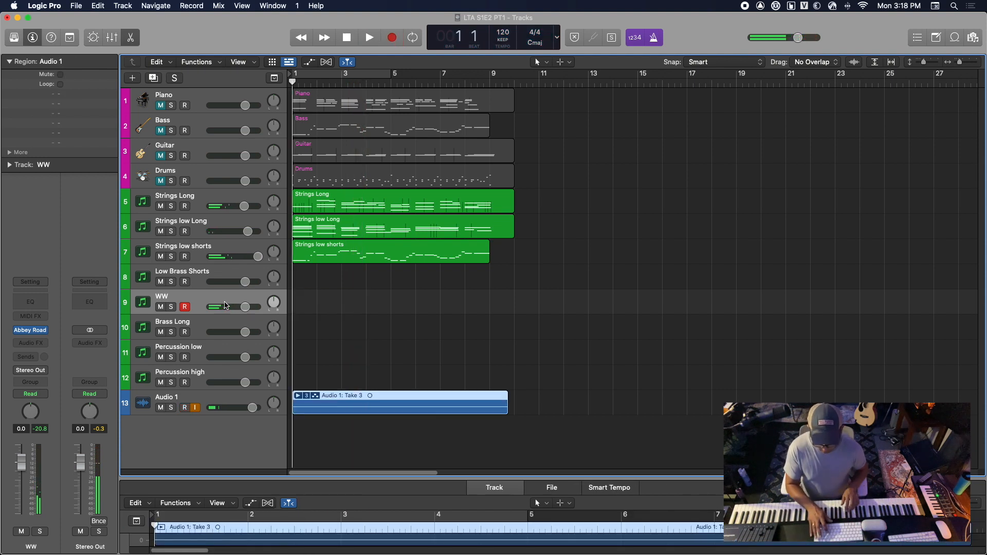
key("r")
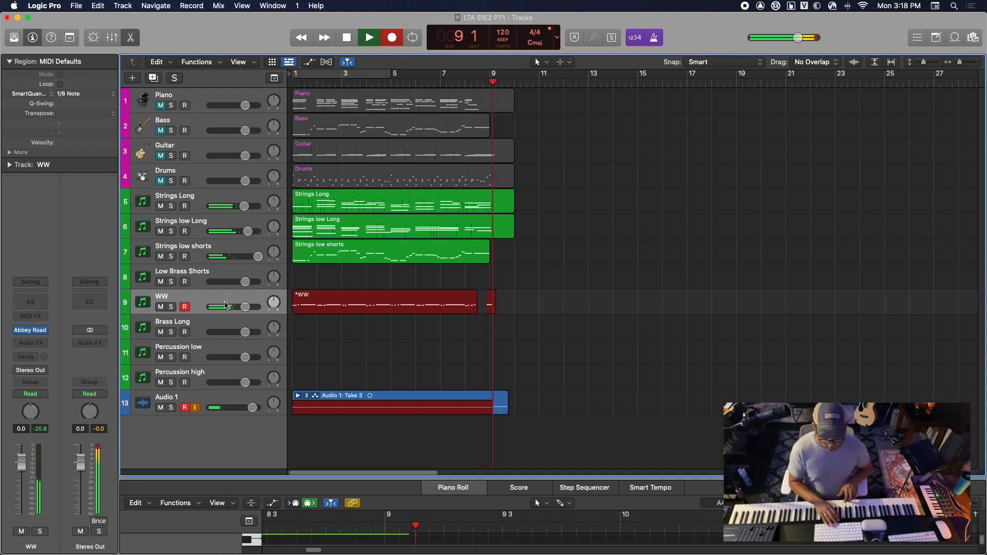
key("space")
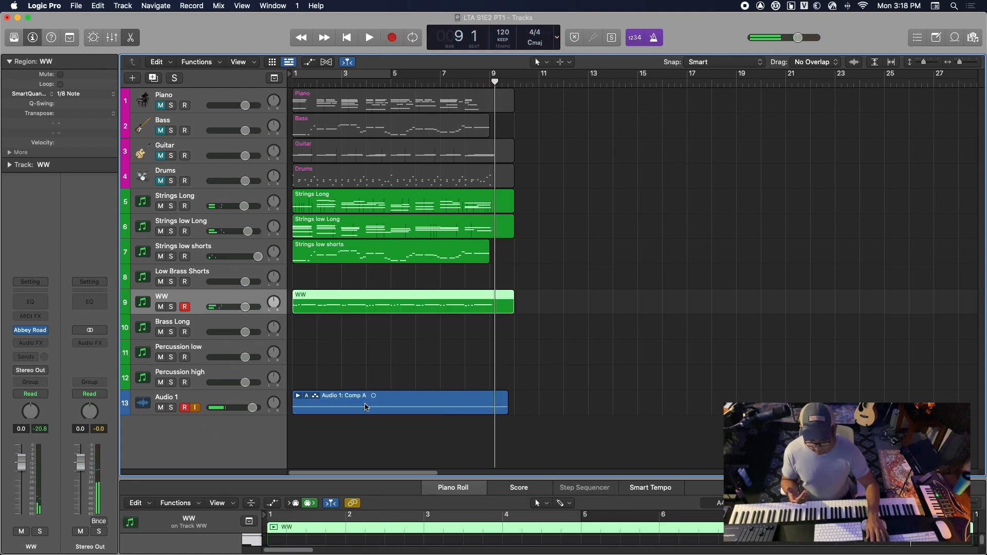
Delete the take region from the Audio 1 track and play the arrangement from the start through bar 2
left_click(366, 407)
key("BackSpace")
key("Return")
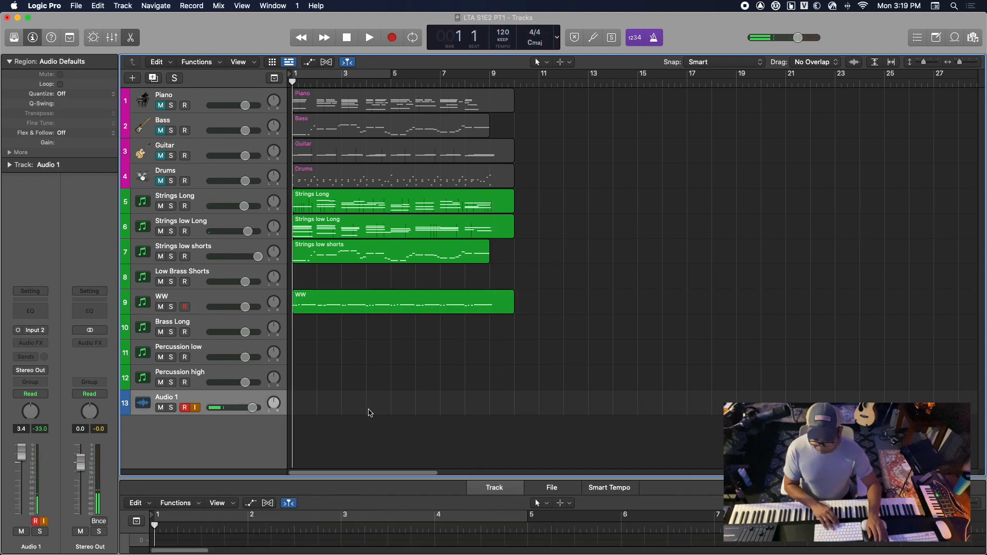
key("space")
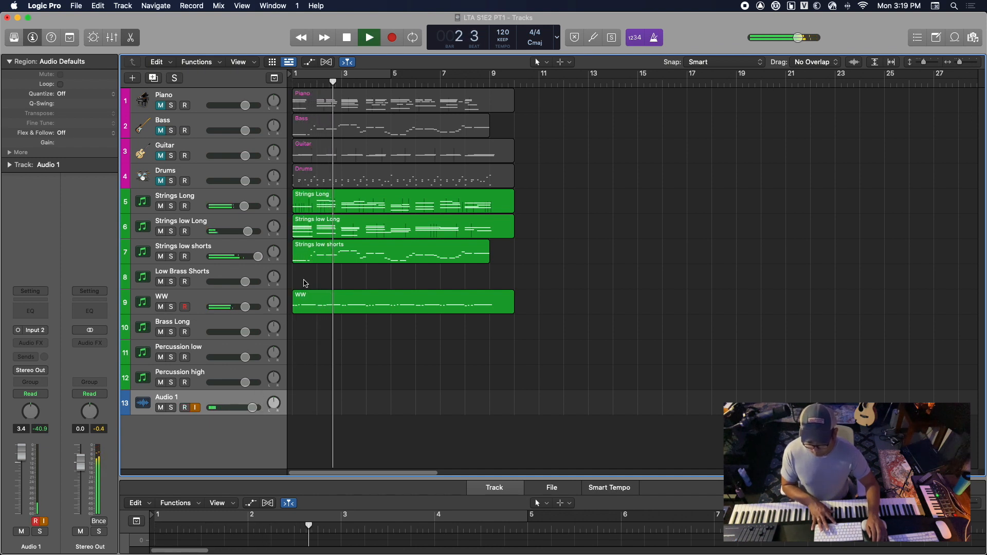
key("space")
Select the three string regions and examine their notes together in an enlarged Piano Roll, returning the playhead to the start
left_click_drag(316, 273, 319, 203)
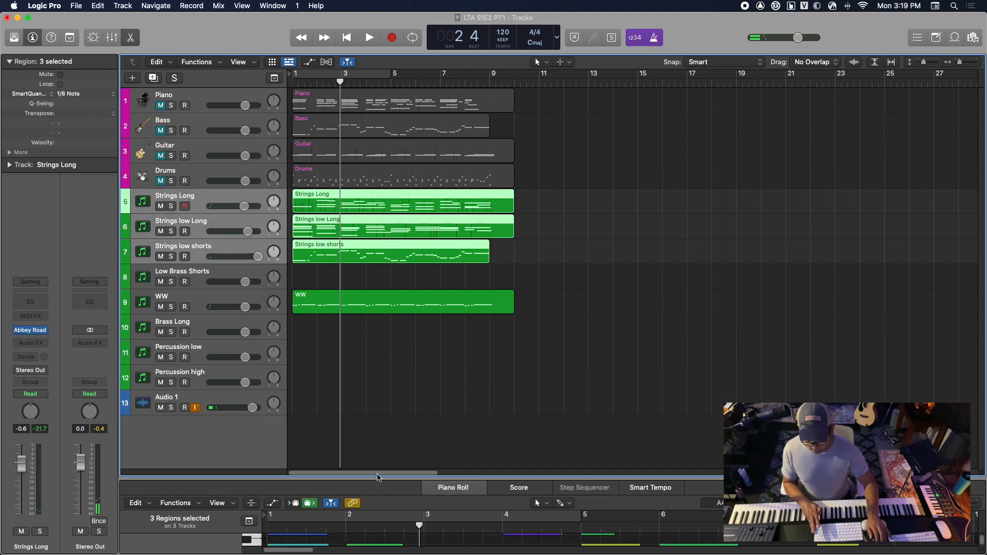
left_click_drag(376, 478, 376, 100)
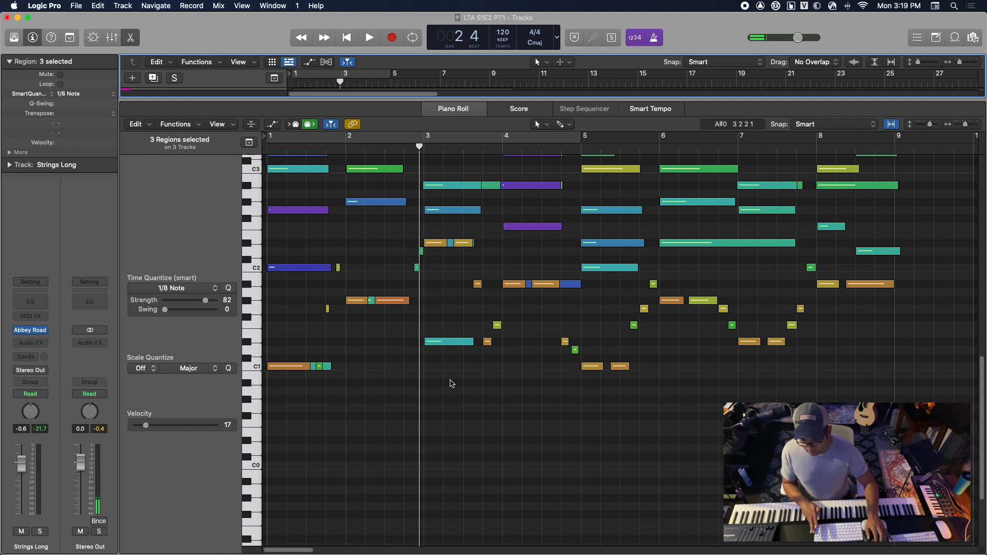
scroll(451, 384, "up", 15)
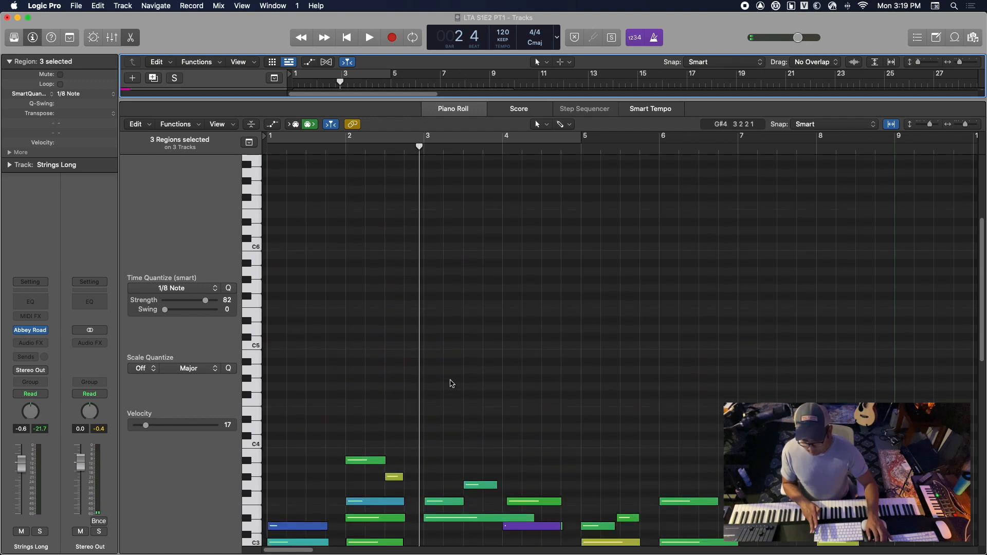
scroll(451, 384, "down", 8)
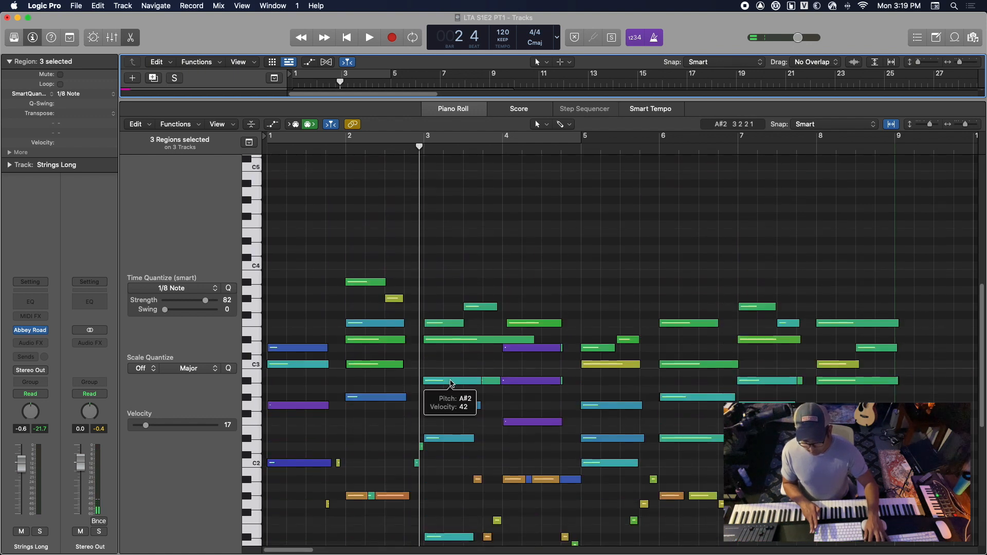
left_click(451, 384)
left_click(451, 362)
key("Return")
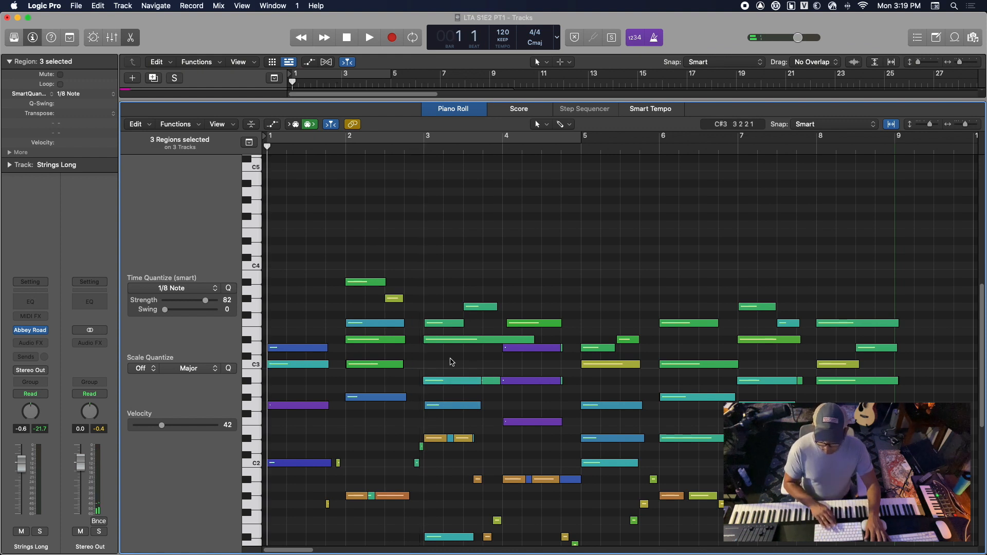
Play bar 1 and shift the five notes of the opening string chord slightly later
key("space")
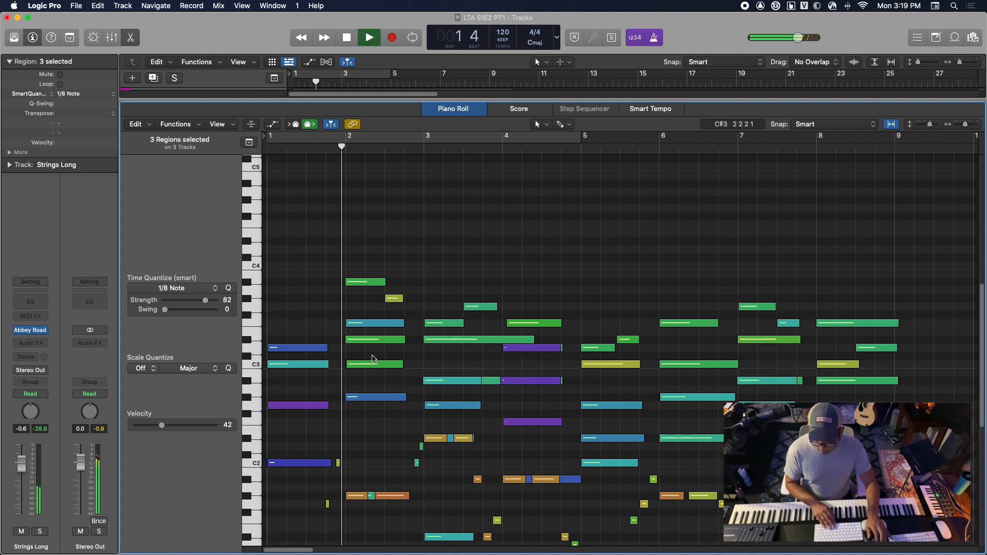
key("space")
left_click_drag(278, 326, 273, 465)
Play the arrangement from the start to bar 3, close the Piano Roll and clear the region selection
key("space")
key("Return")
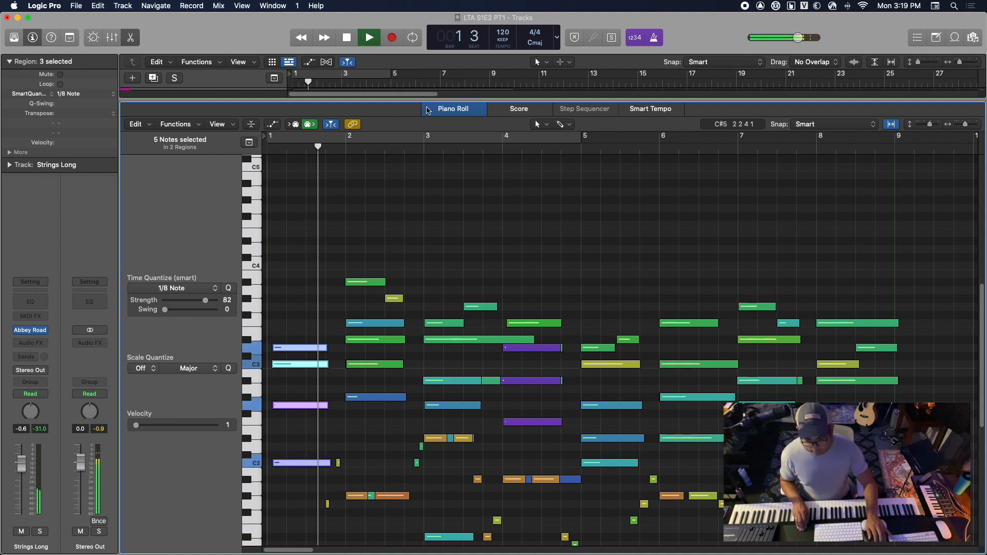
key("p")
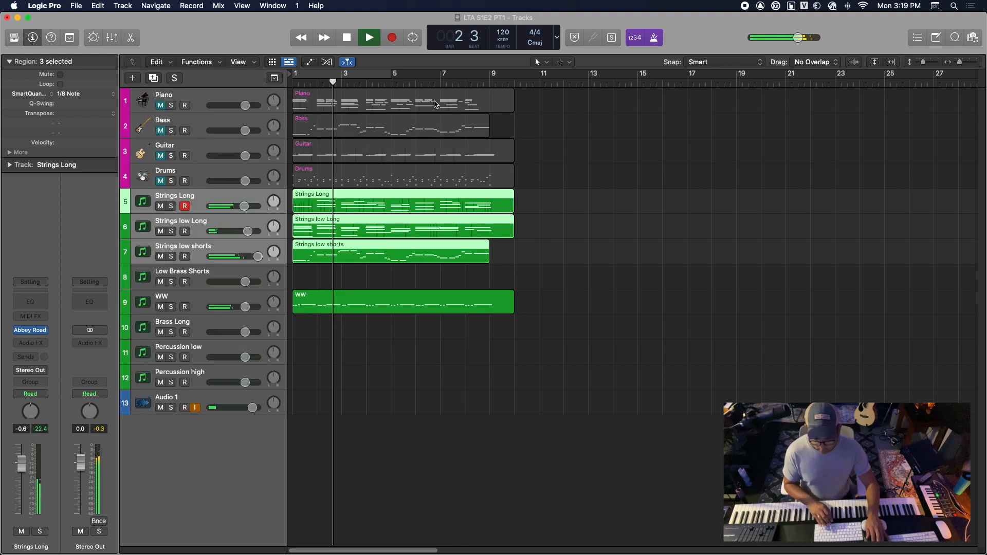
key("space")
left_click(343, 372)
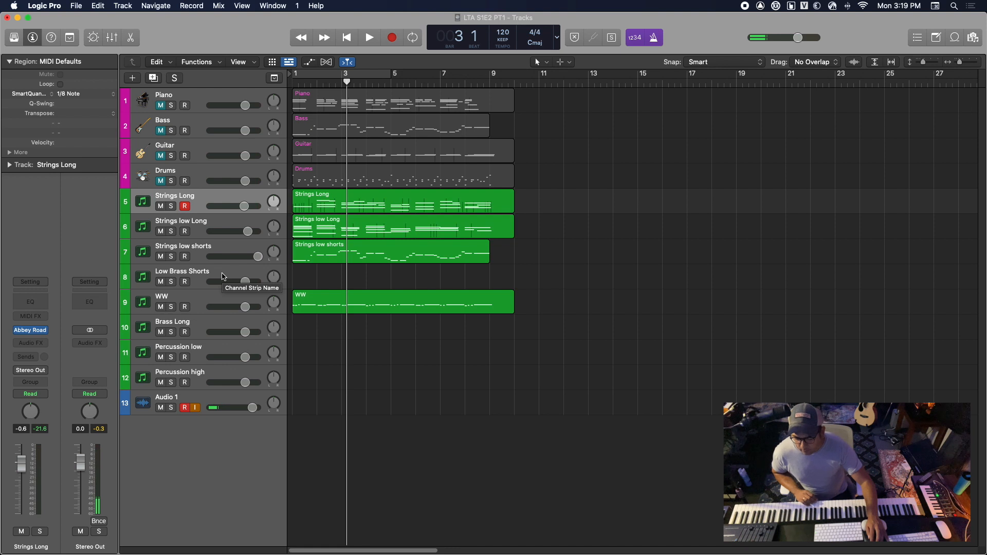
Copy the Strings low shorts region onto the Low Brass Shorts track at bar 1 and return the playhead to the start
left_click(223, 277)
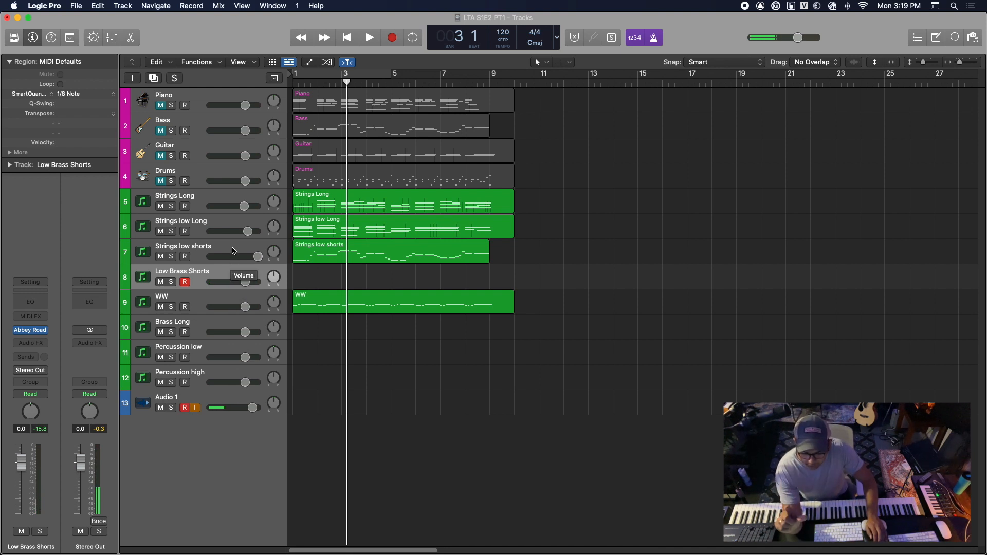
left_click(234, 248)
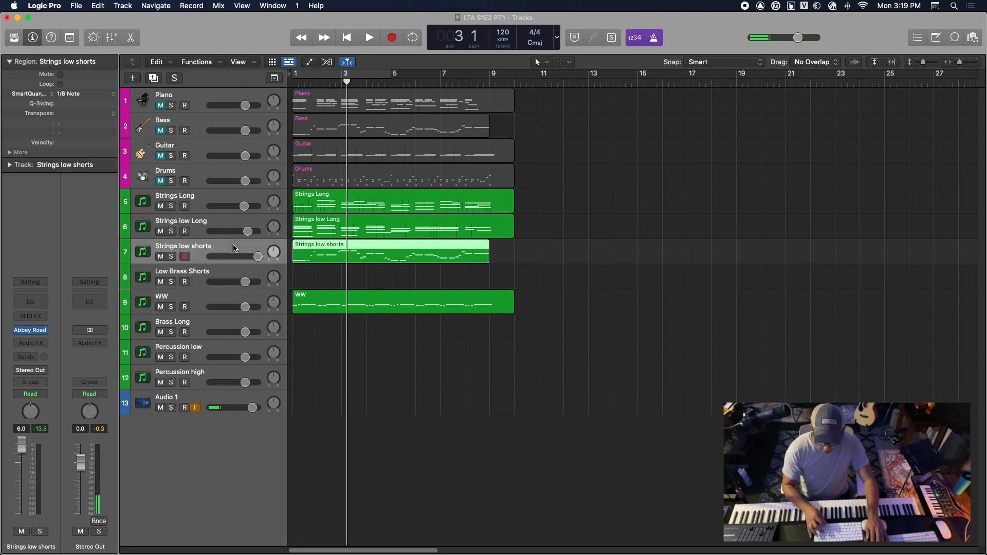
left_click(230, 277)
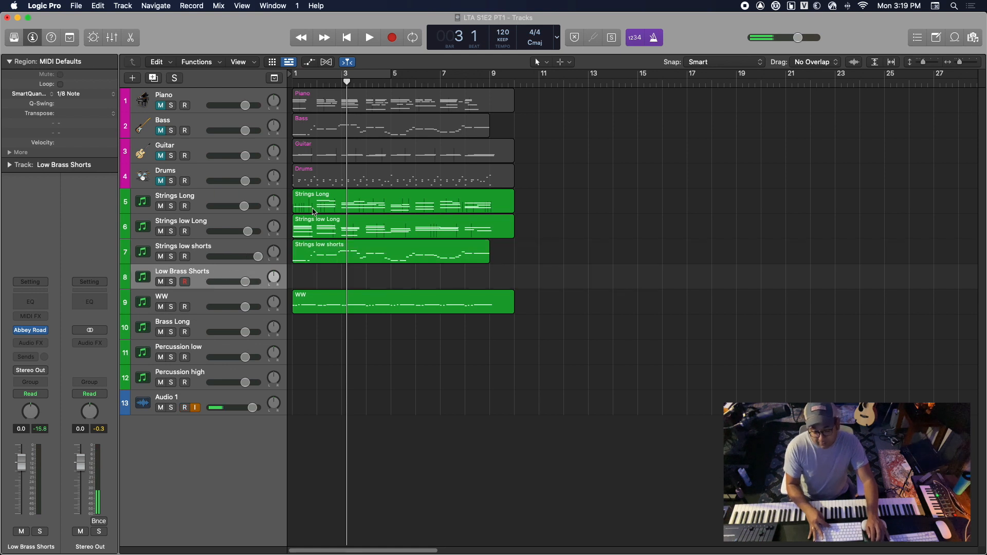
left_click_drag(347, 83, 278, 81)
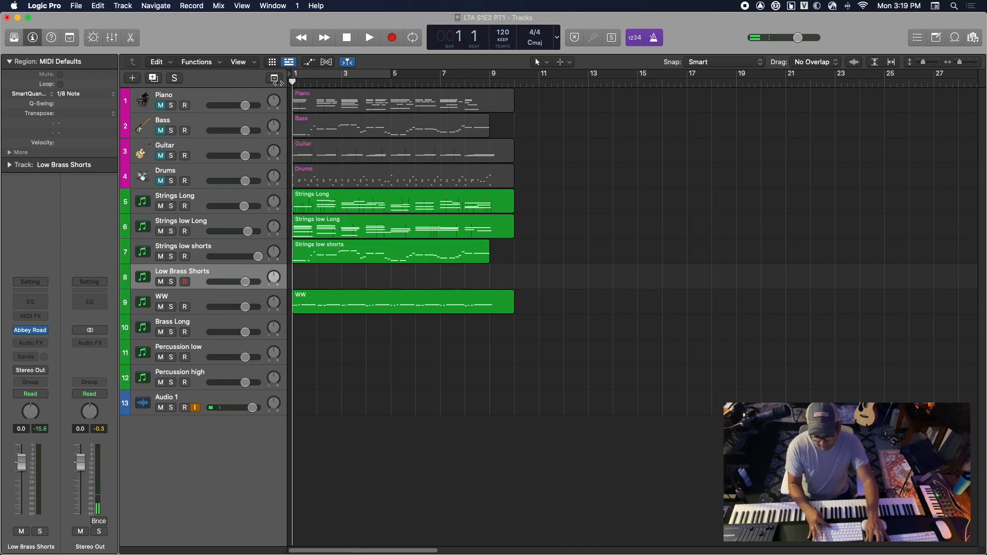
key("super+v")
key("Return")
Solo Strings low shorts and Low Brass Shorts, play them from the start and raise the Low Brass Shorts volume to 2.4 dB
left_click(171, 257)
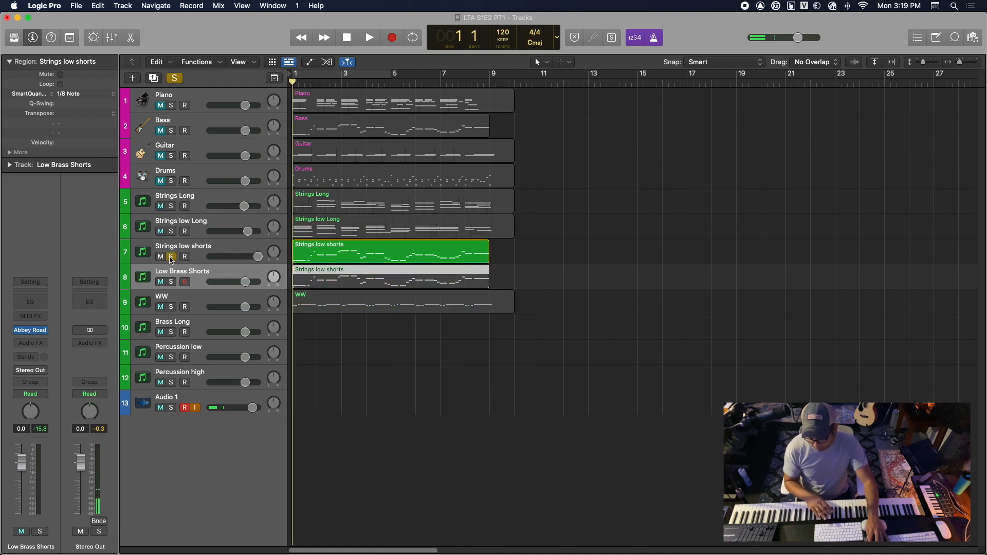
left_click(172, 282)
key("space")
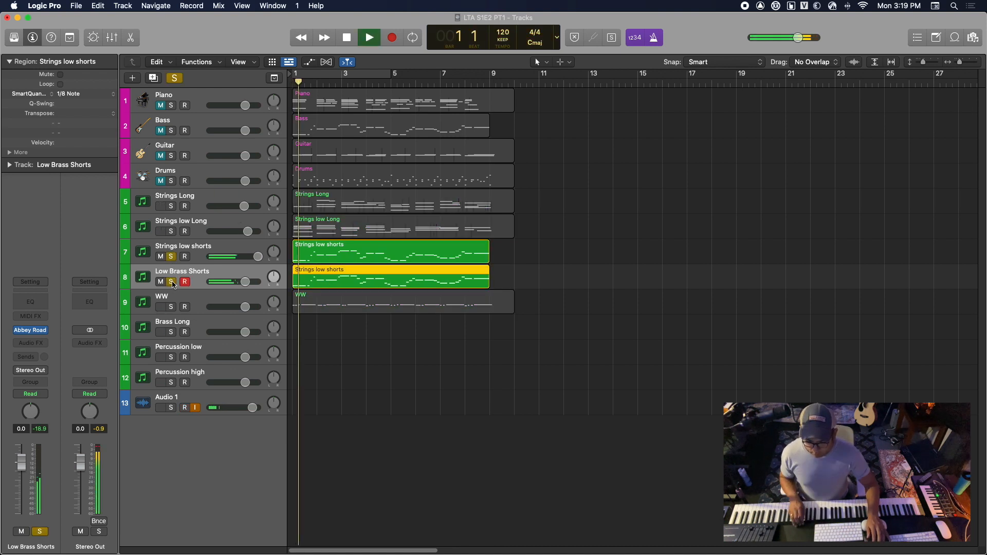
left_click_drag(245, 282, 250, 282)
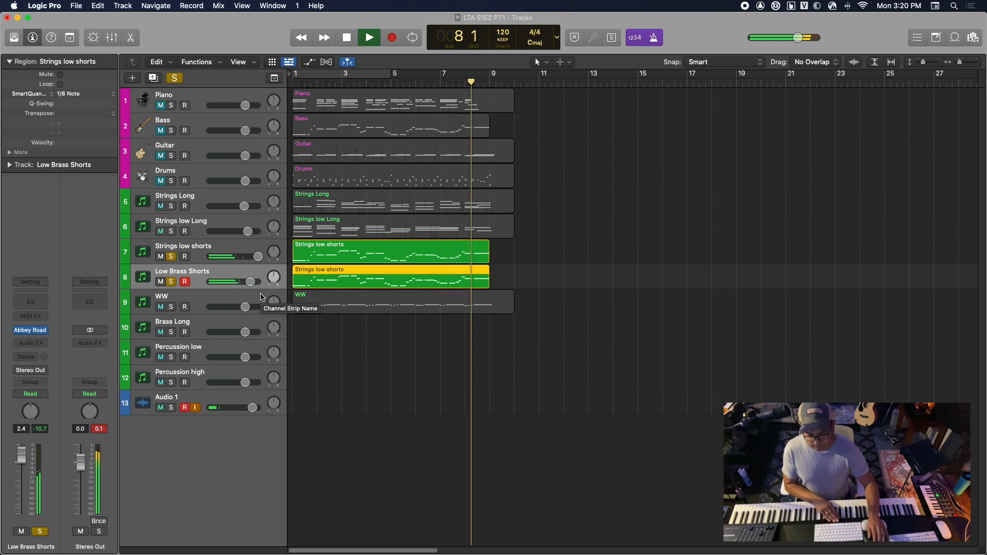
key("space")
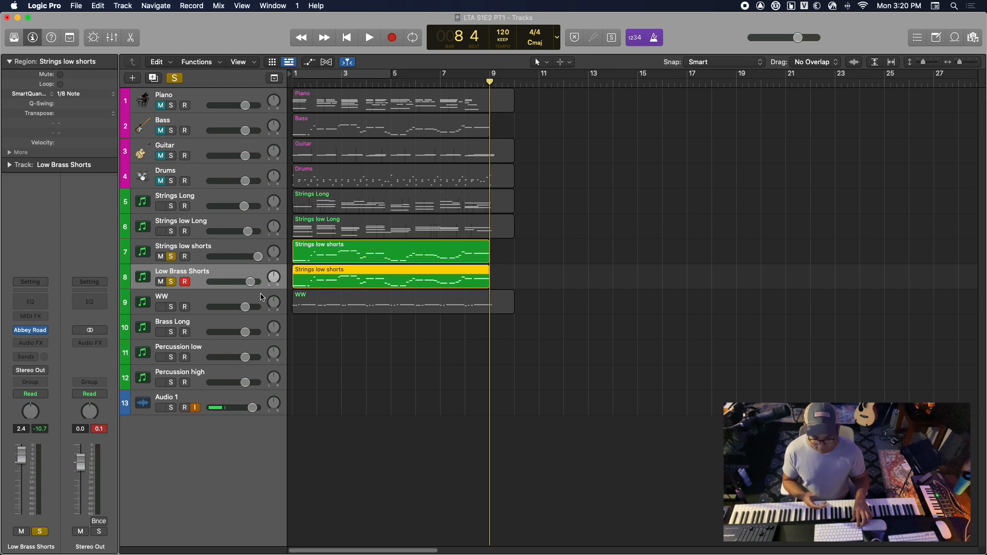
Replay the two soloed parts from the start, remove both solos during playback and stop in bar 3
key("Return")
key("space")
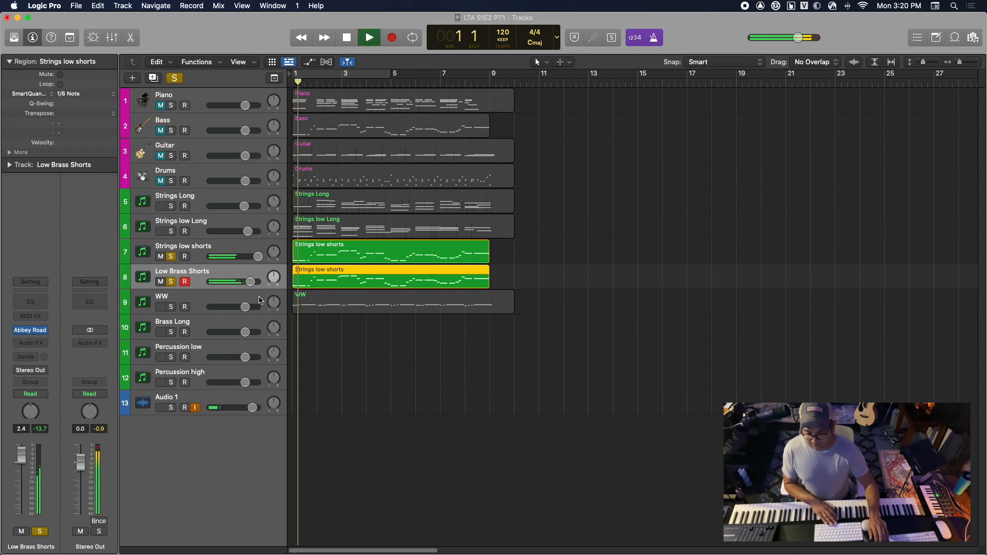
left_click(173, 272)
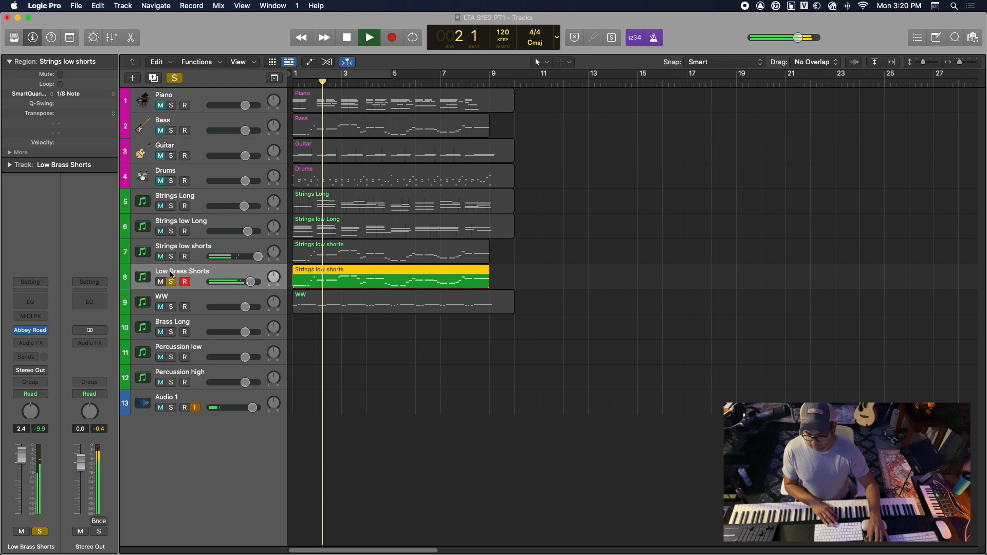
left_click(171, 282)
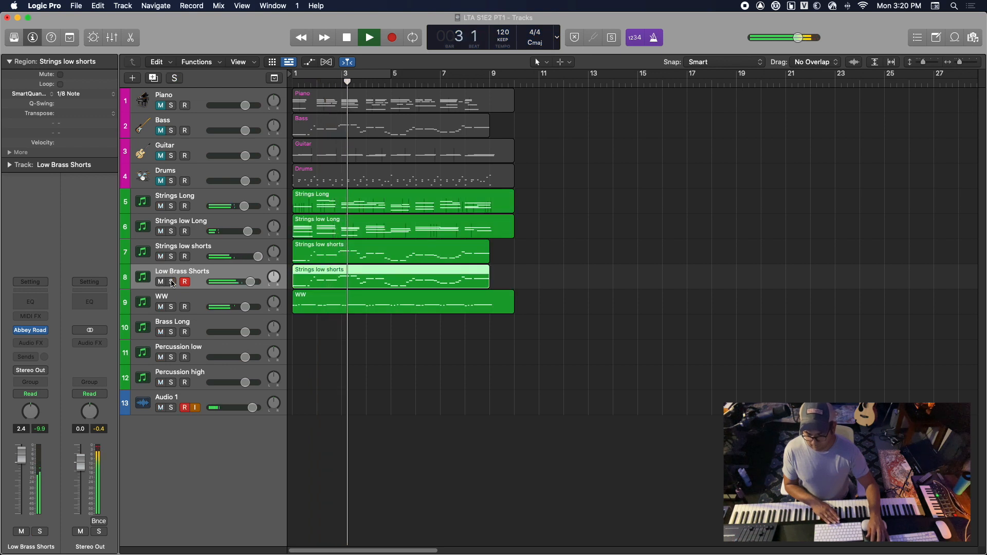
key("space")
Duplicate the WW track to get a second woodwind track directly below it
left_click(206, 302)
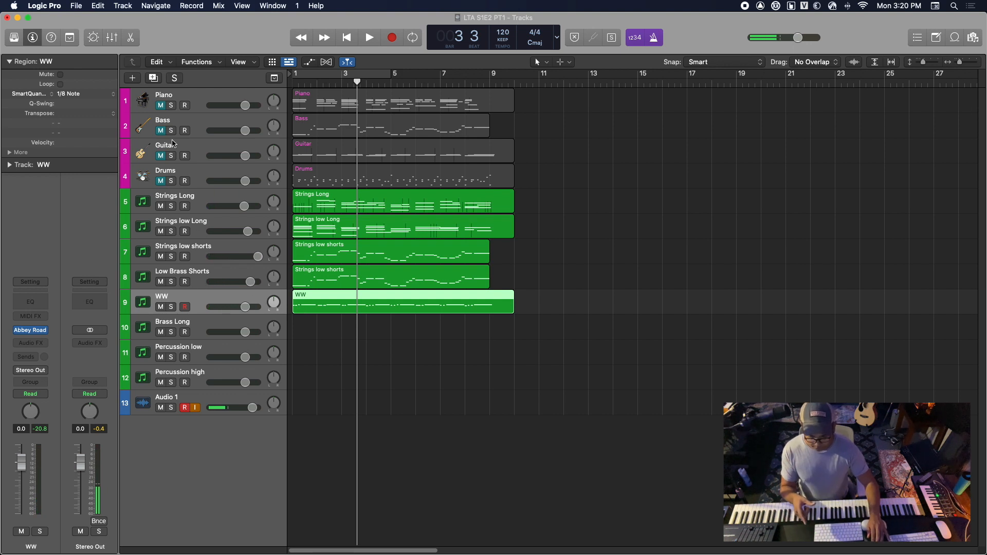
left_click(153, 78)
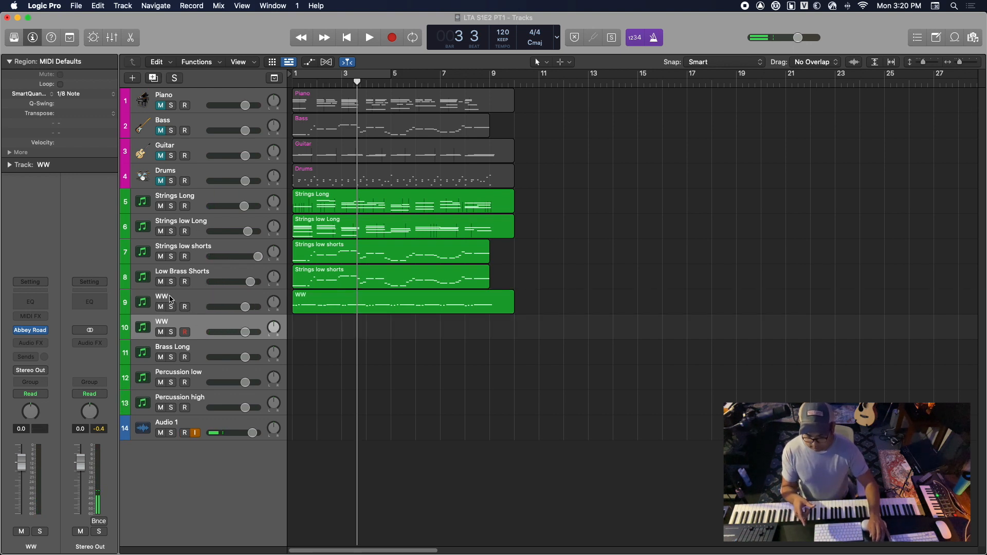
left_click(171, 299)
key("space")
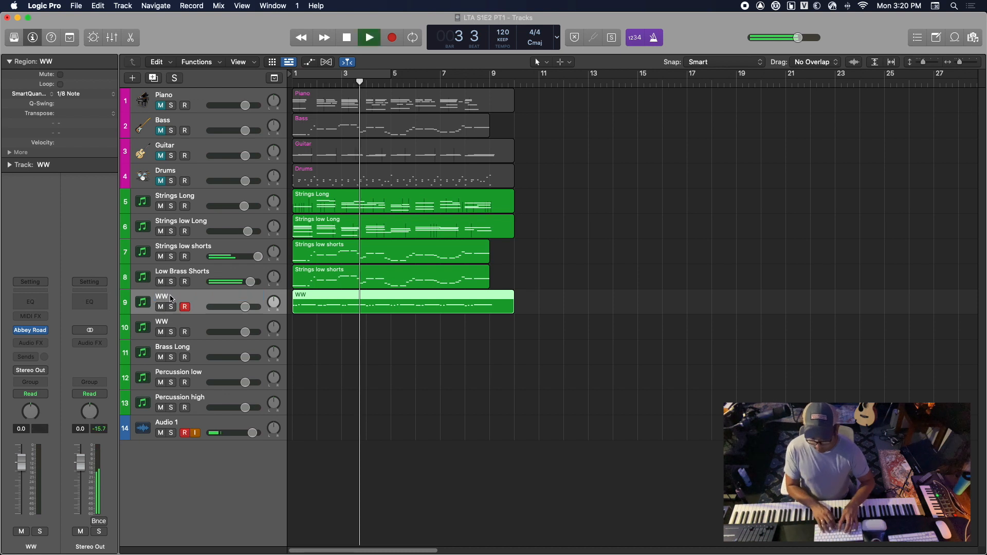
key("i")
key("g")
key("space")
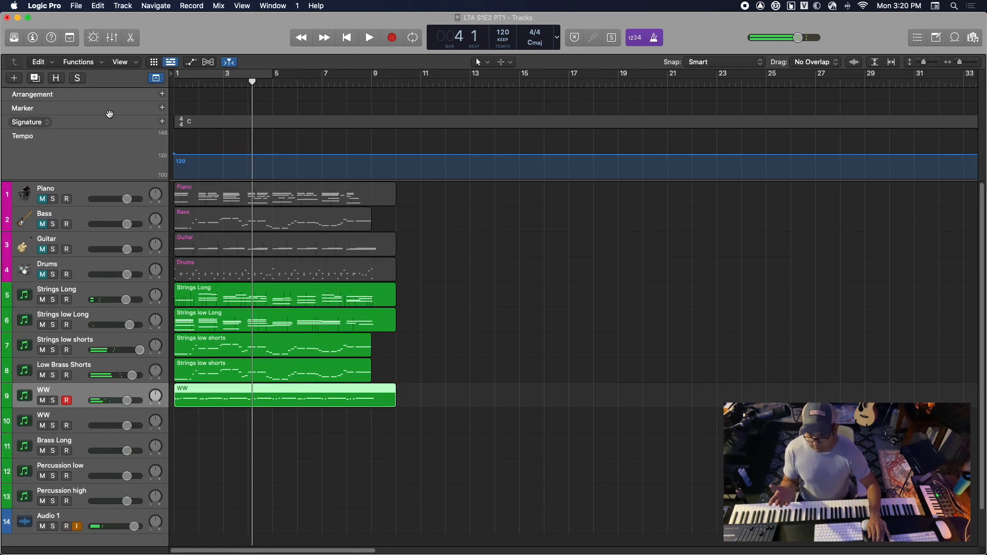
left_click_drag(213, 46, 219, 37)
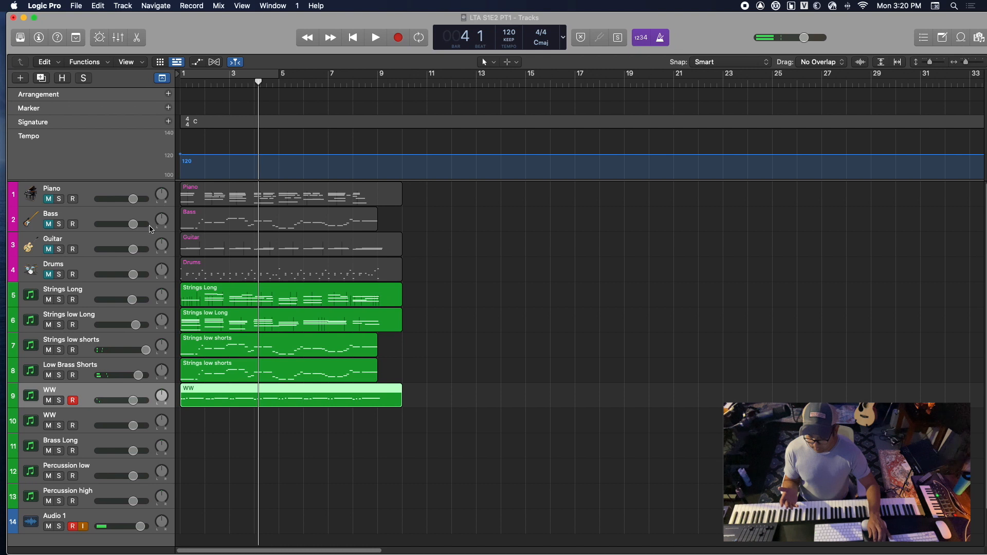
left_click(21, 38)
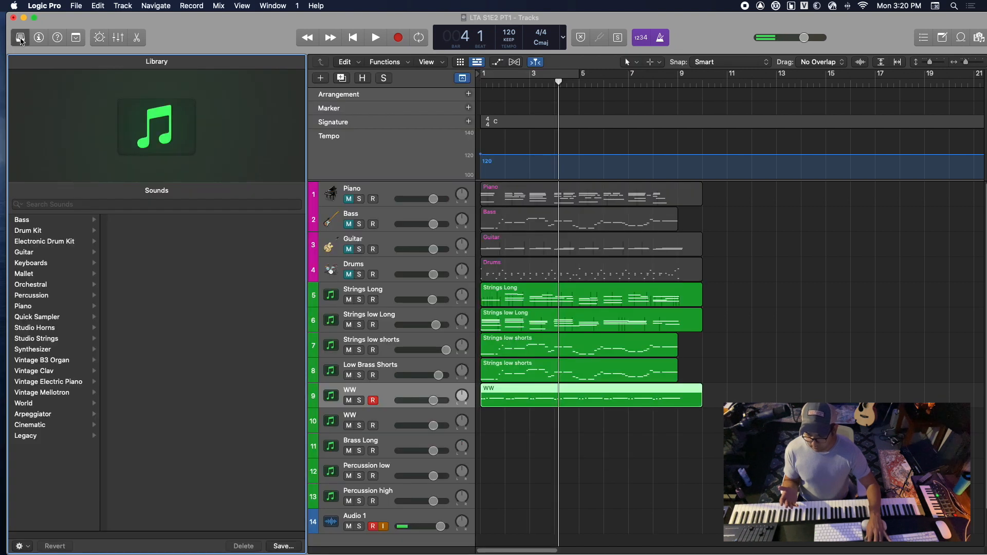
left_click(21, 38)
left_click(38, 39)
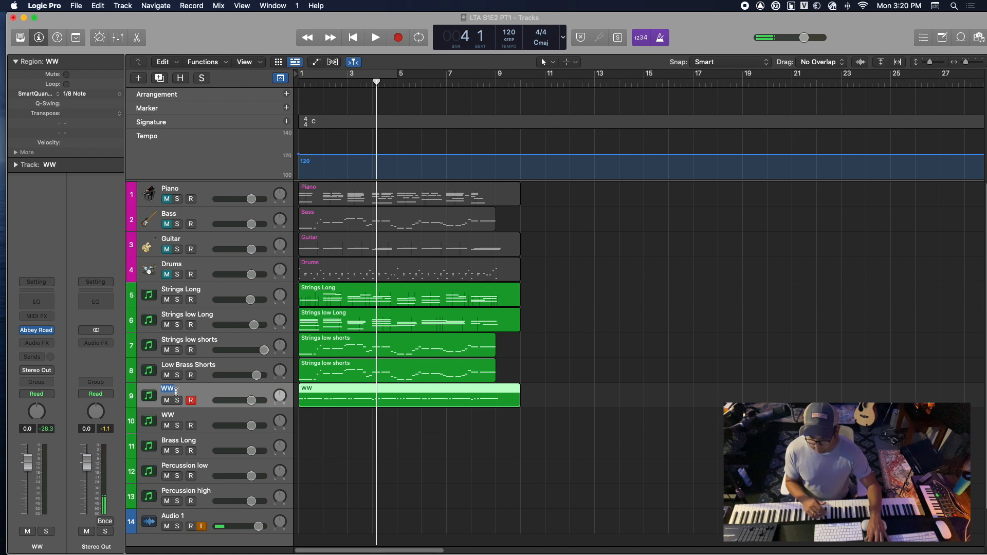
Rename the original woodwind track WW HIGH and its duplicate WW Low
left_click_drag(179, 382, 179, 381)
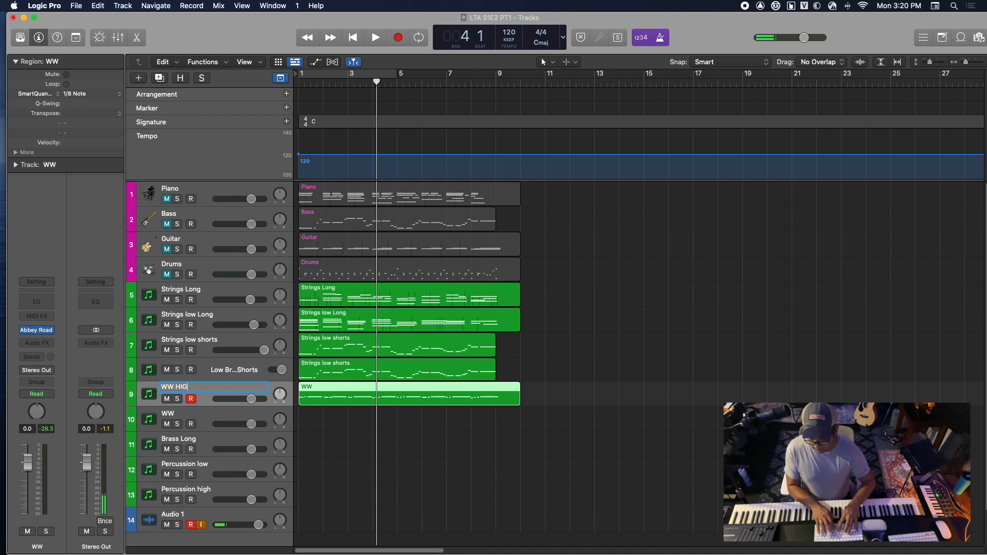
key("Return")
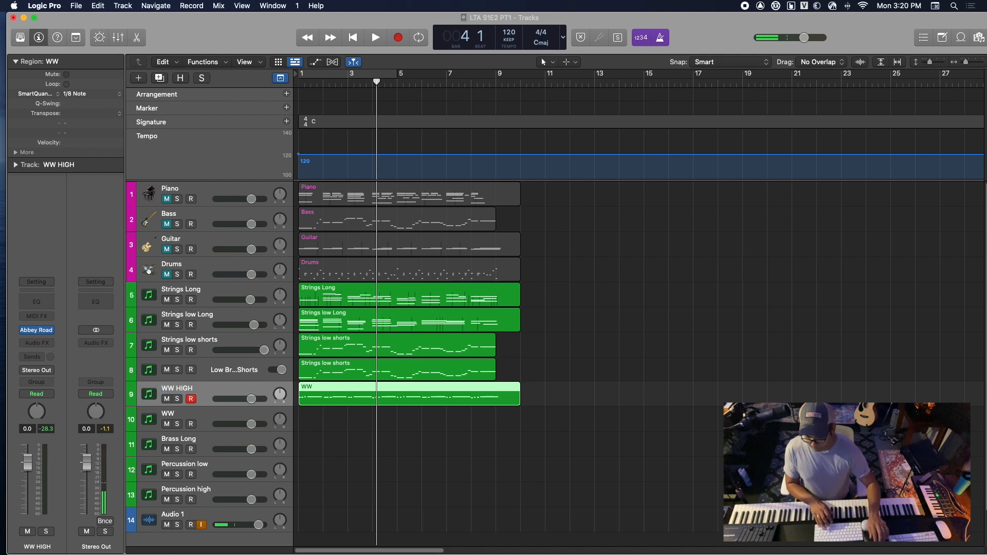
double_click(184, 417)
type("WW Low")
key("Return")
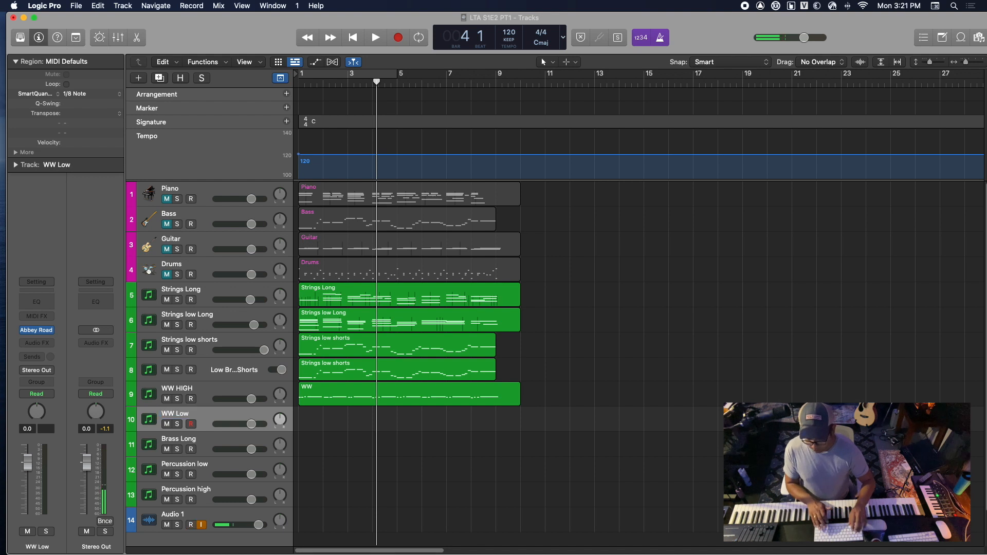
Copy the WW region from the WW HIGH track onto the WW Low track at bar 1
left_click(359, 398)
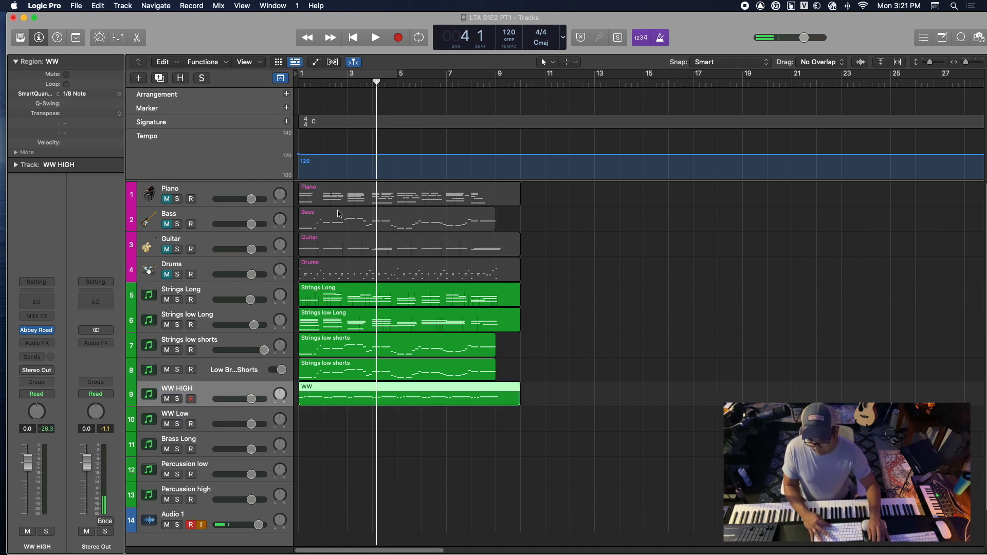
key("Return")
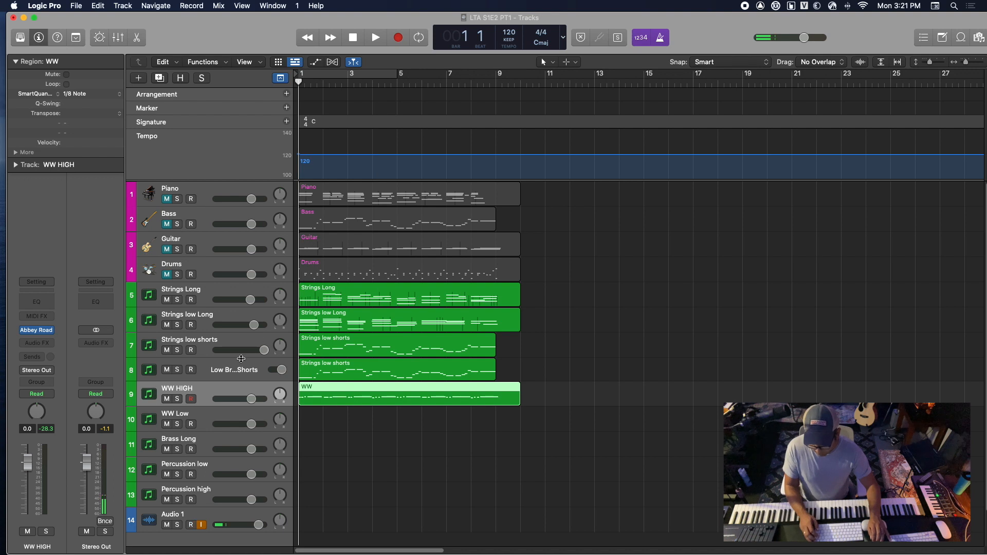
left_click(229, 417)
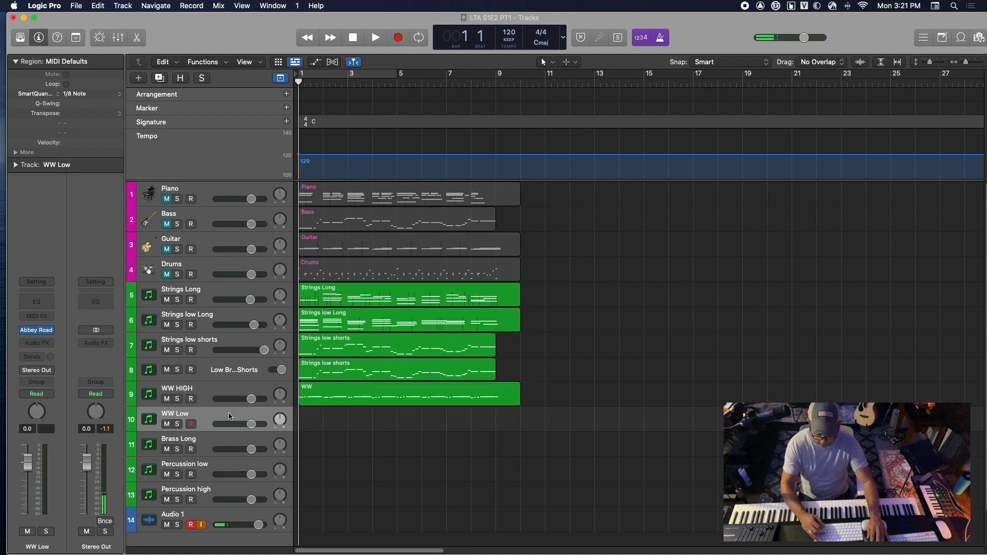
key("super+v")
Transpose all notes of the WW Low region down one octave in the Piano Roll, audition two of them and close the editor
double_click(335, 422)
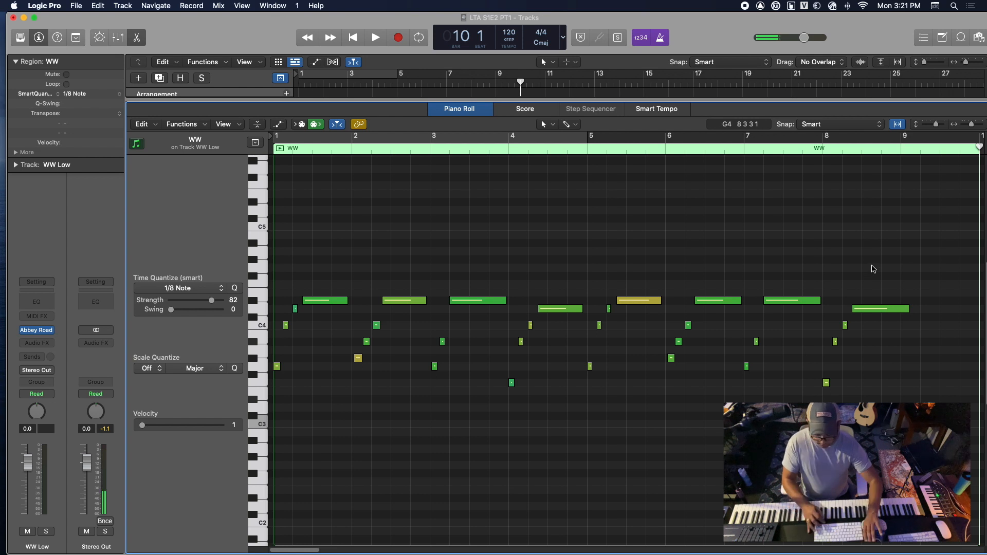
key("super+a")
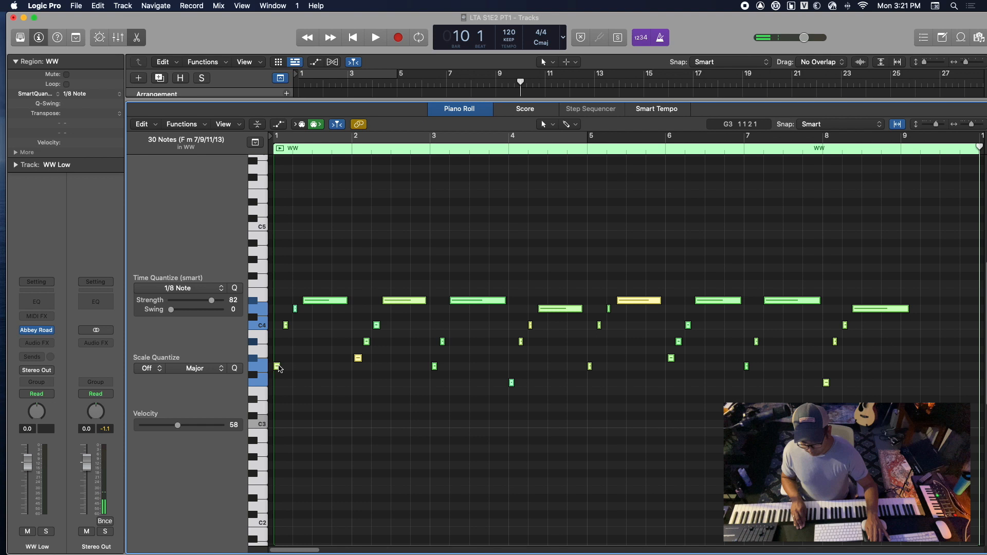
left_click_drag(278, 368, 278, 463)
left_click(307, 454)
left_click(317, 398)
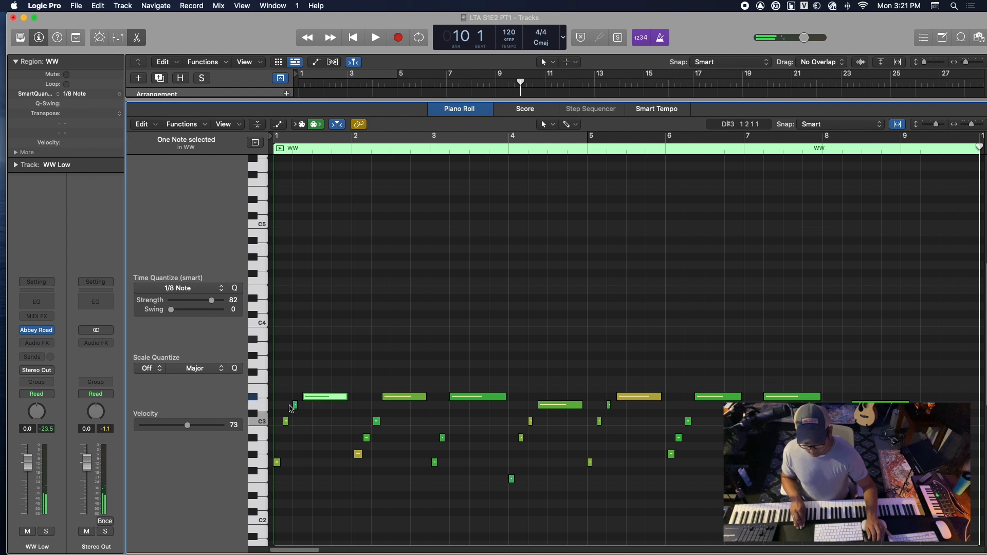
left_click(277, 462)
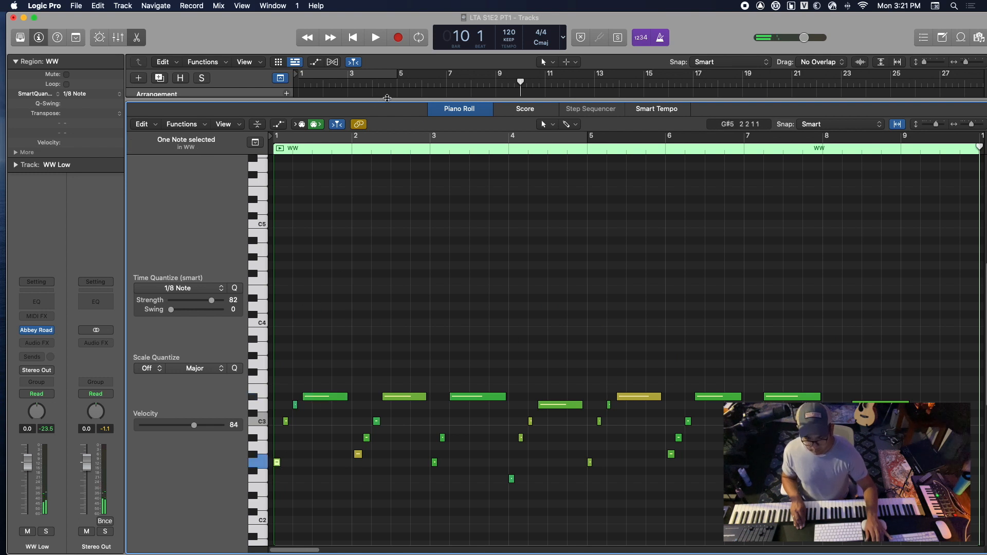
key("e")
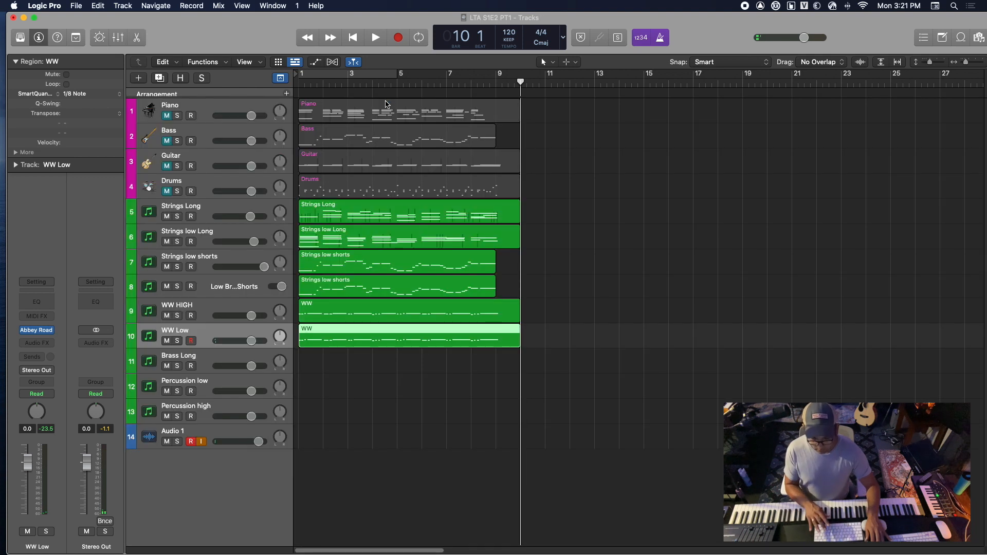
Play the arrangement from the start to bar 8, briefly unmuting the Drums track to hear it with the orchestra
left_click(380, 422)
key("Return")
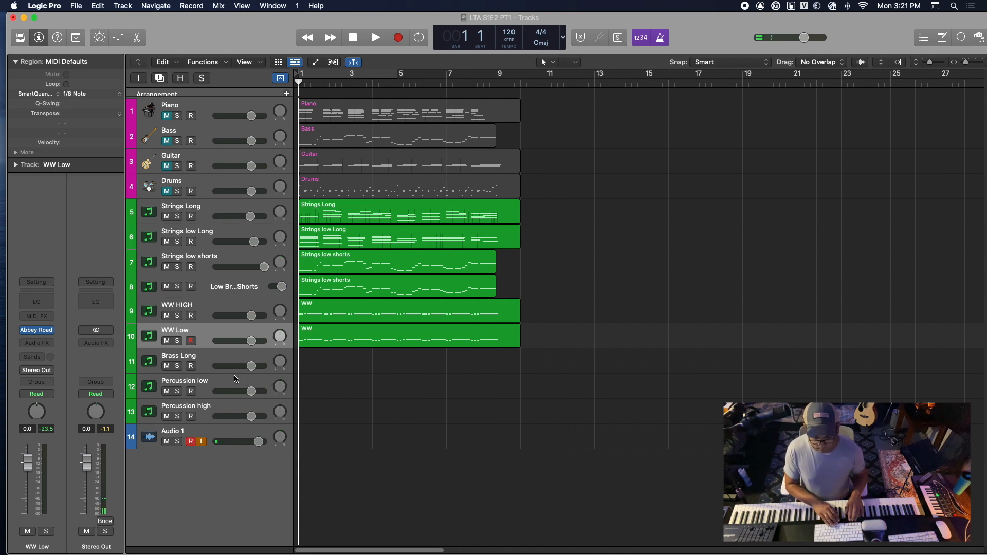
key("space")
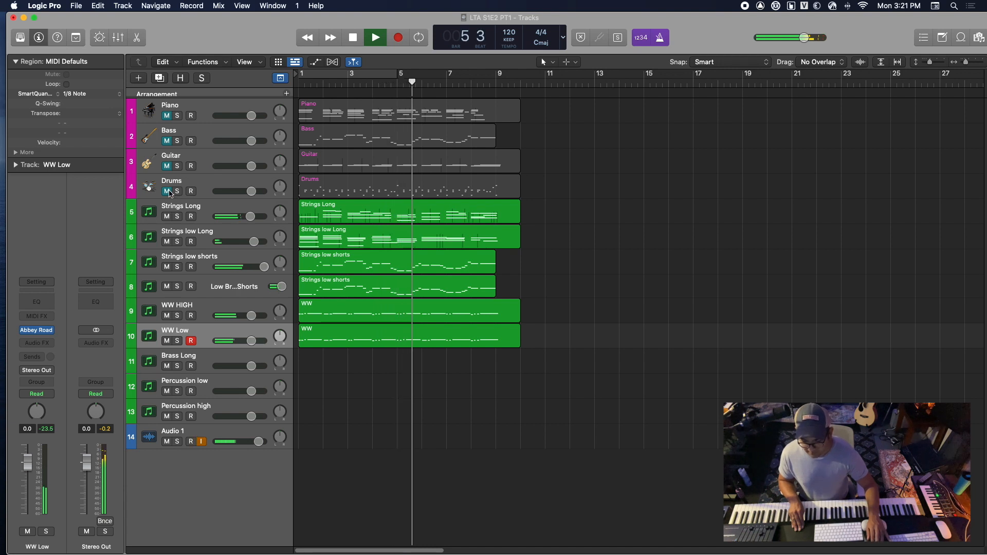
left_click(167, 192)
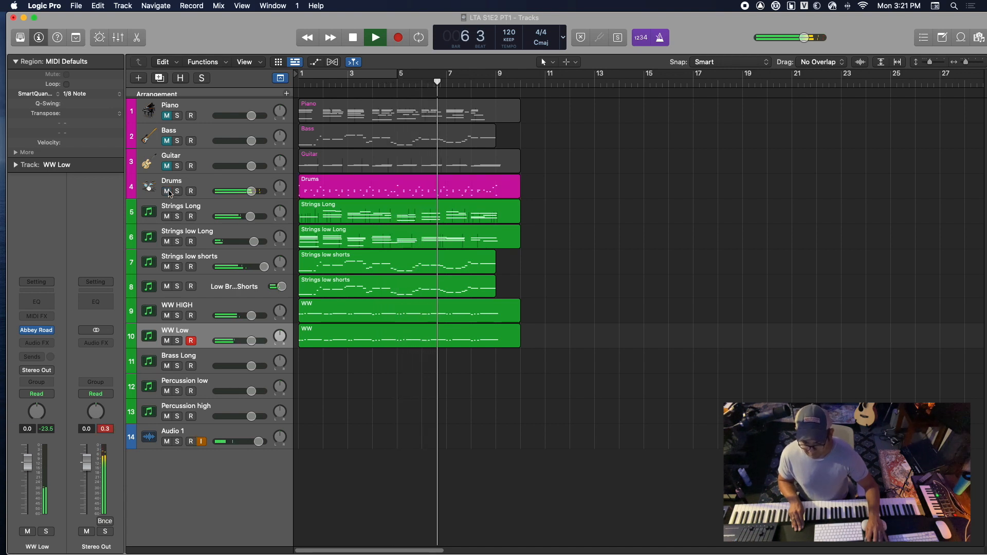
left_click(167, 191)
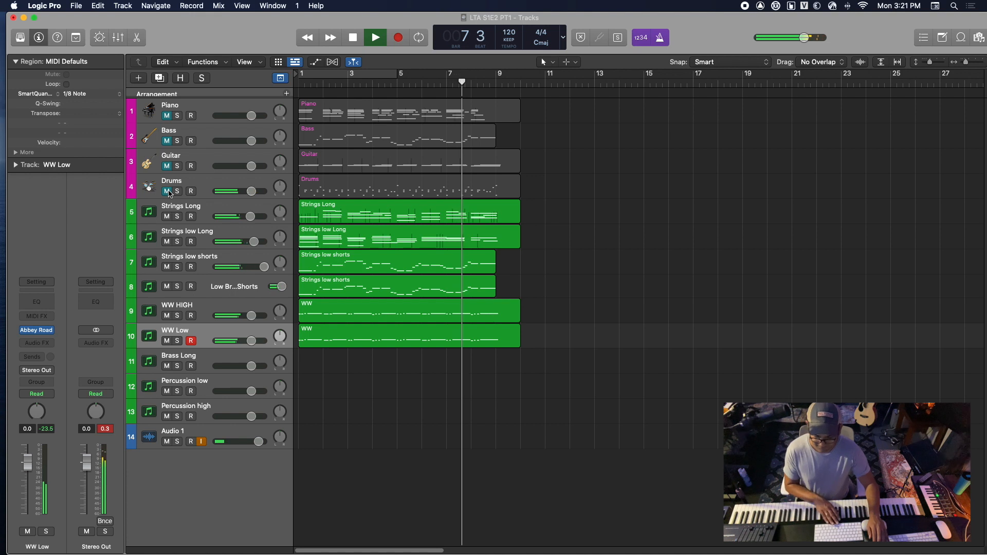
key("space")
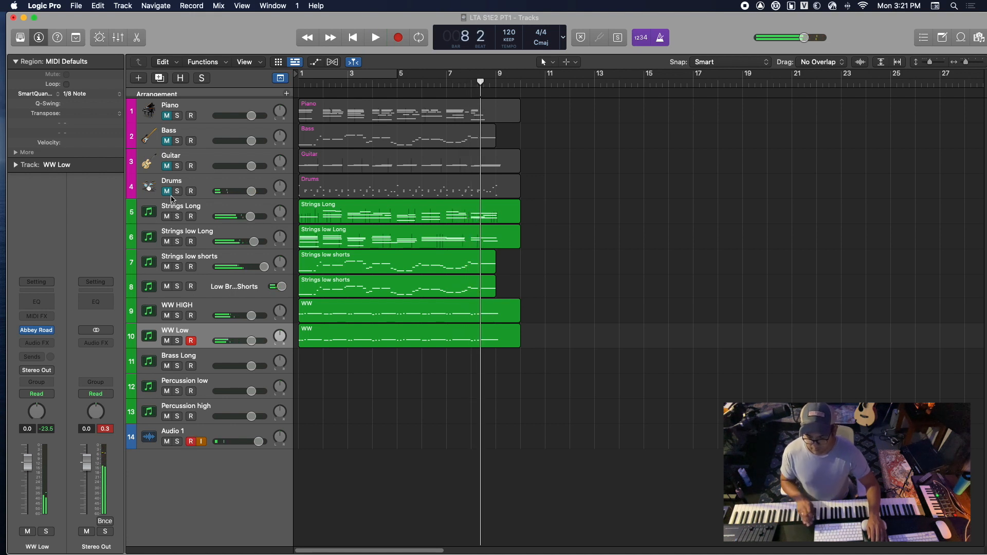
Select the Brass Long track for recording and return the playhead to bar 1
left_click(208, 360)
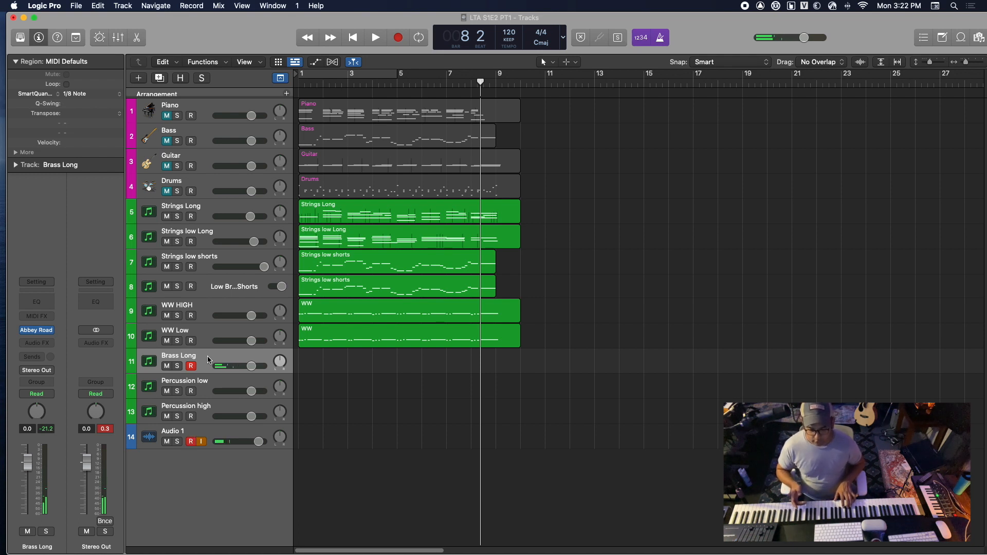
key("space")
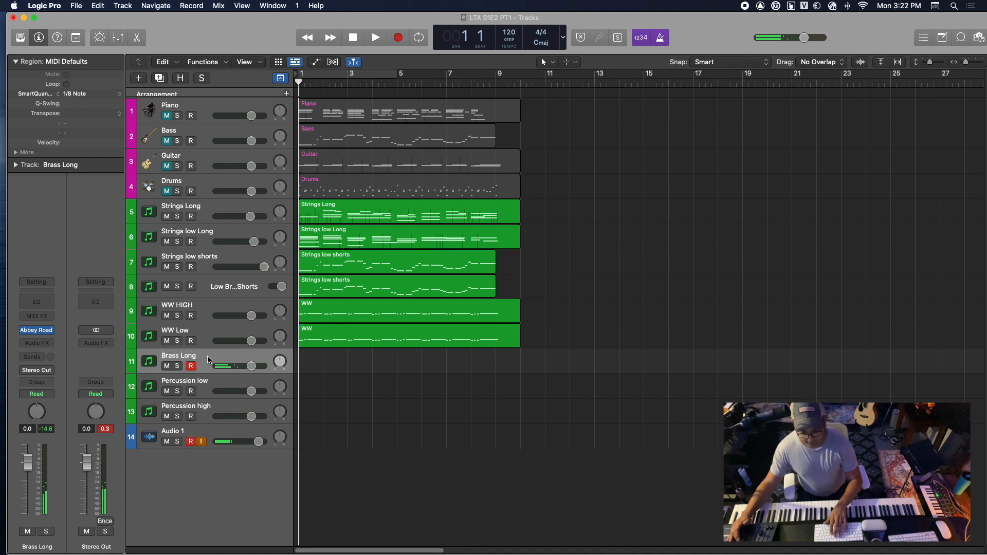
key("r")
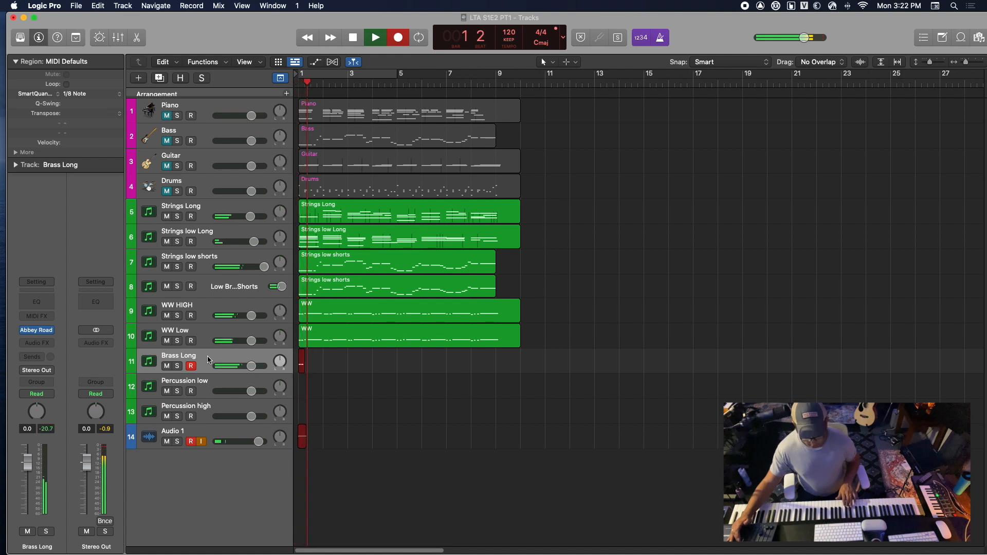
key("space")
key("super+z")
key("Return")
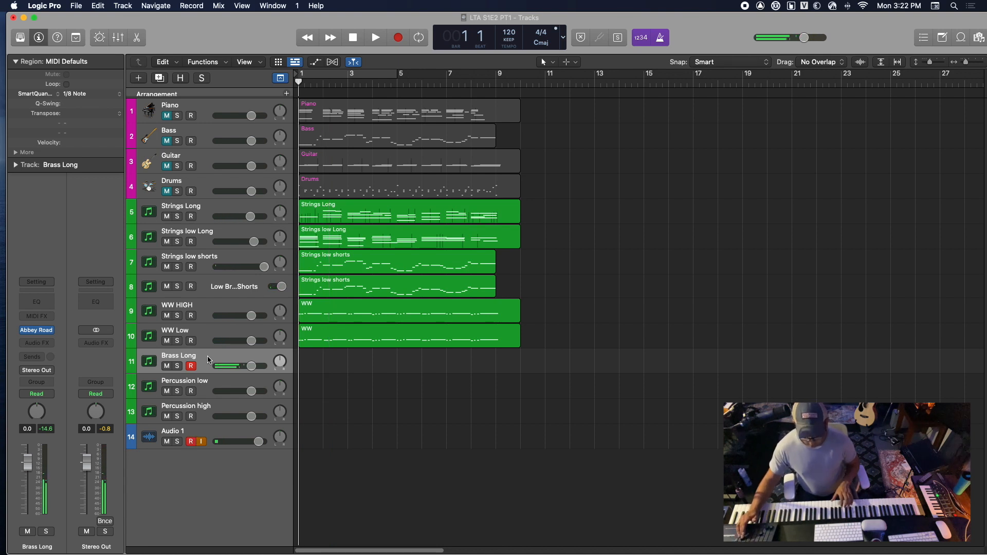
Record a MIDI part on the Brass Long track from bar 1 into bar 9 and return to the start
key("r")
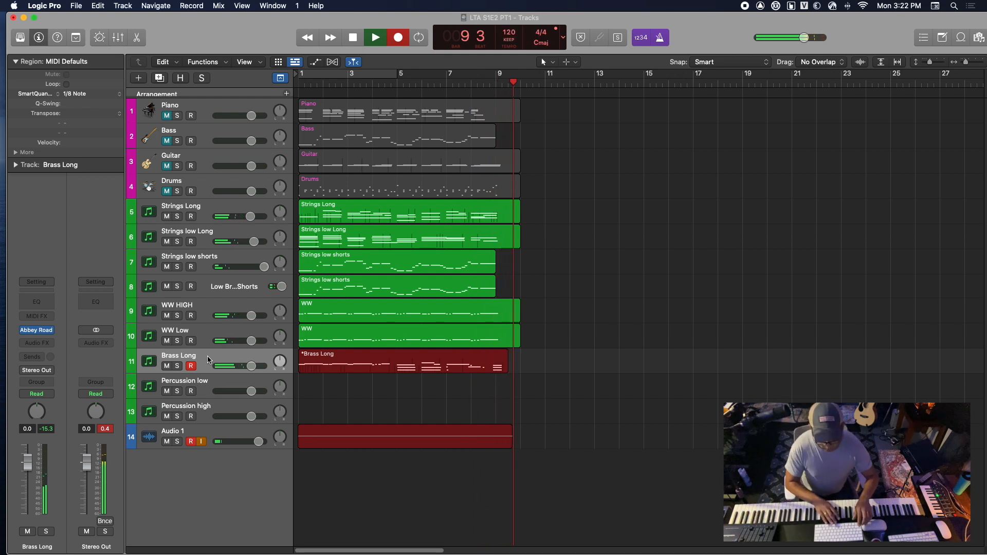
key("space")
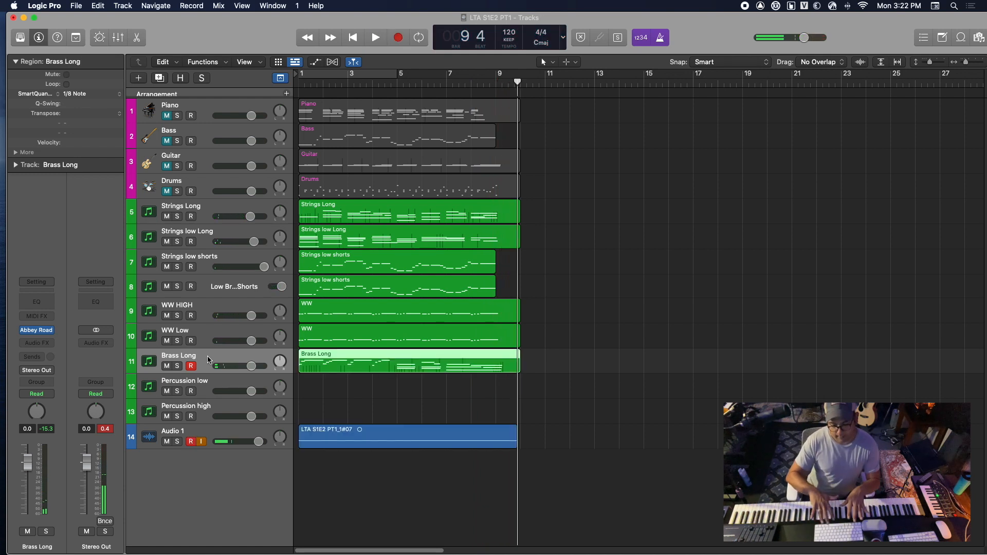
key("Return")
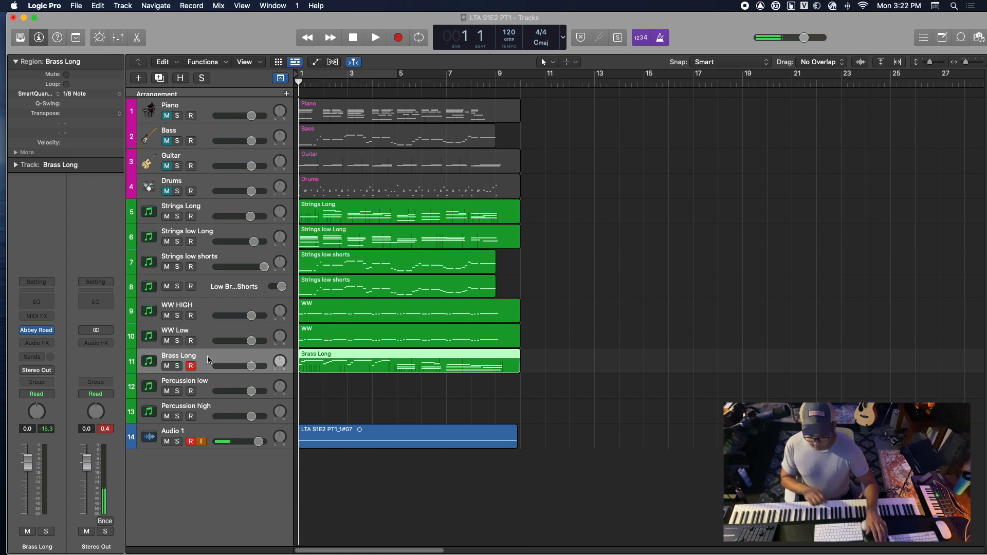
Listen to the Brass Long recording soloed from the start into bar 9, then turn its solo off
left_click(176, 366)
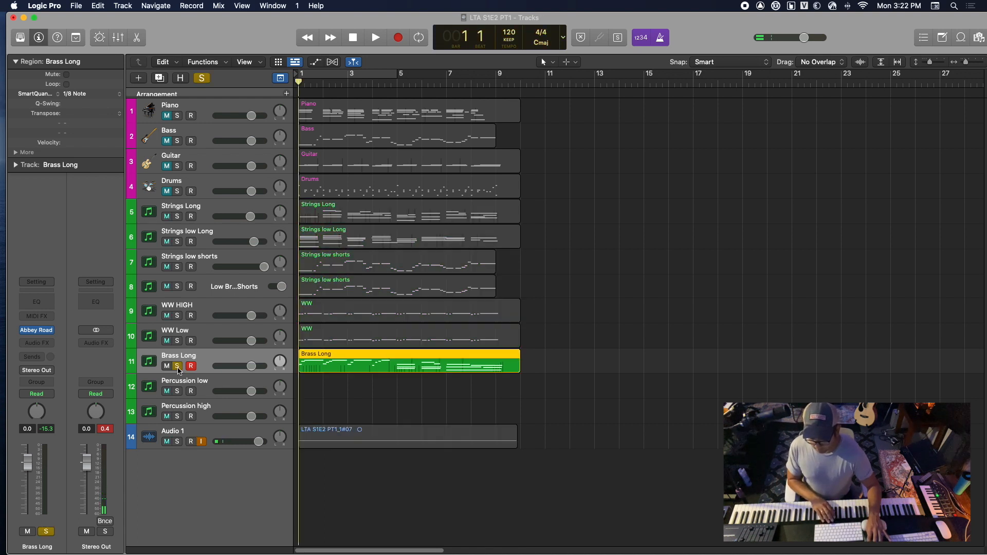
key("space")
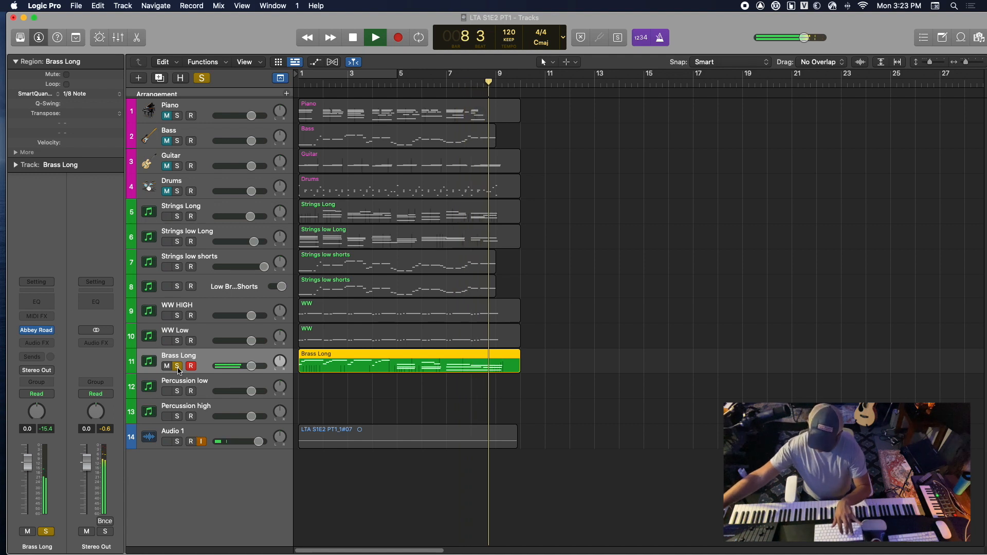
key("space")
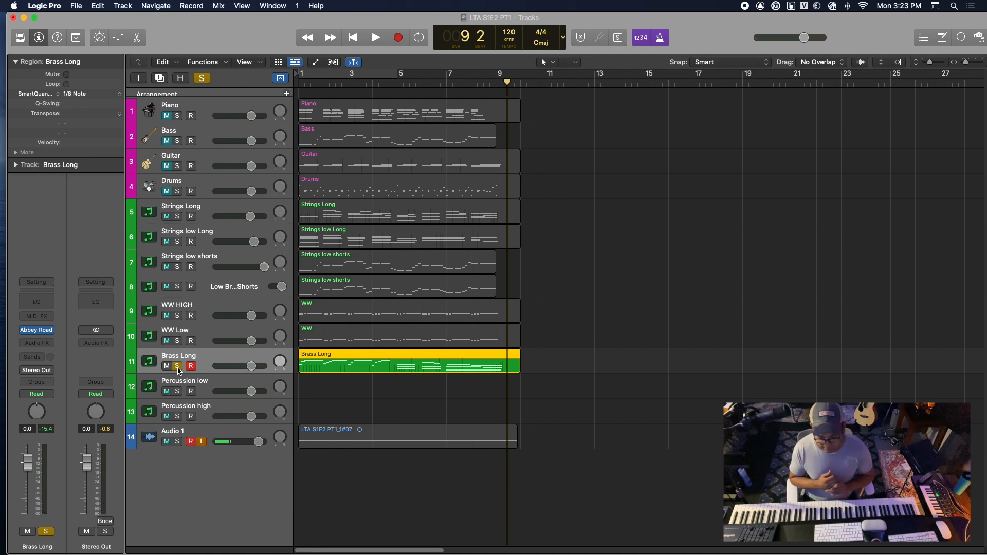
key("Return")
left_click(178, 366)
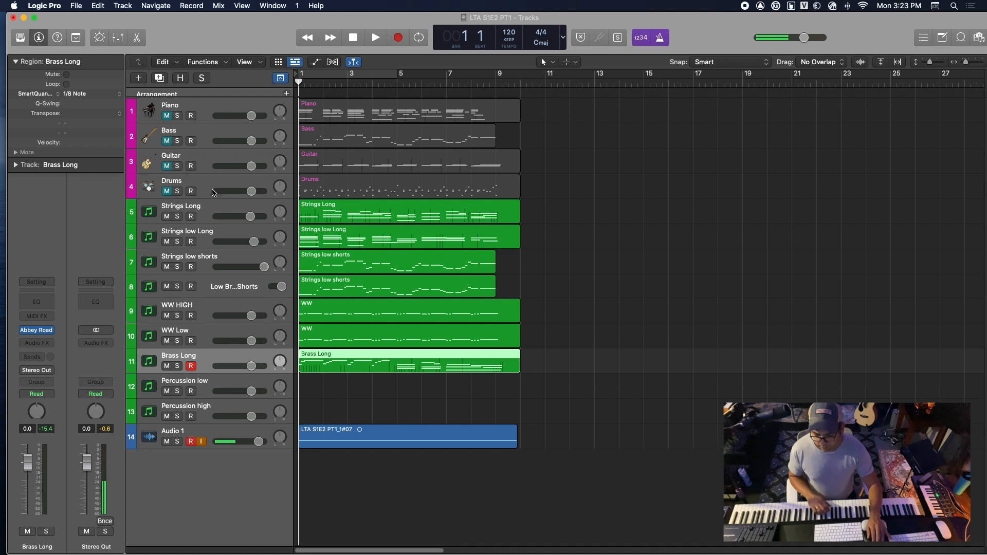
Listen to the soloed Drums track from bar 1 into bar 2, then turn its solo off and mute it again
left_click(177, 191)
key("space")
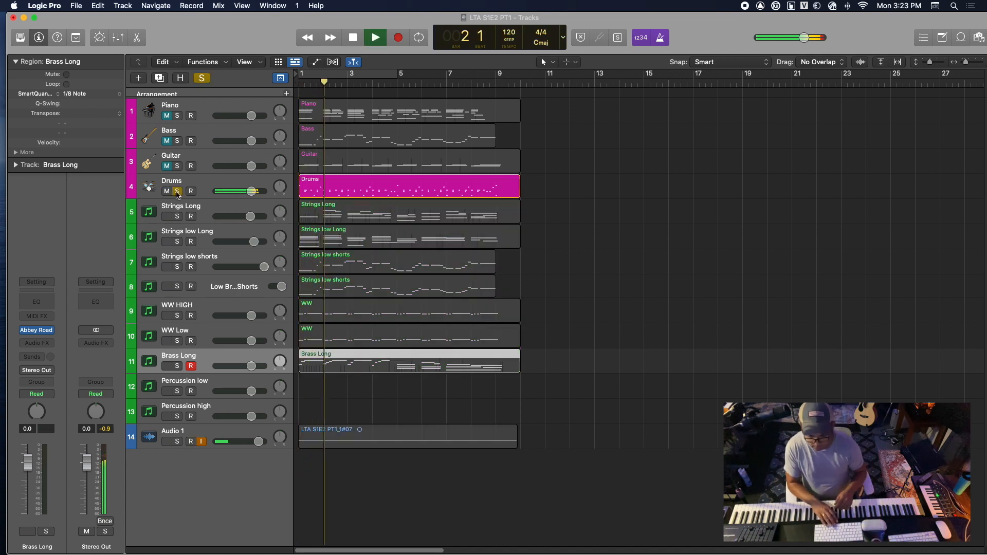
key("space")
left_click(177, 191)
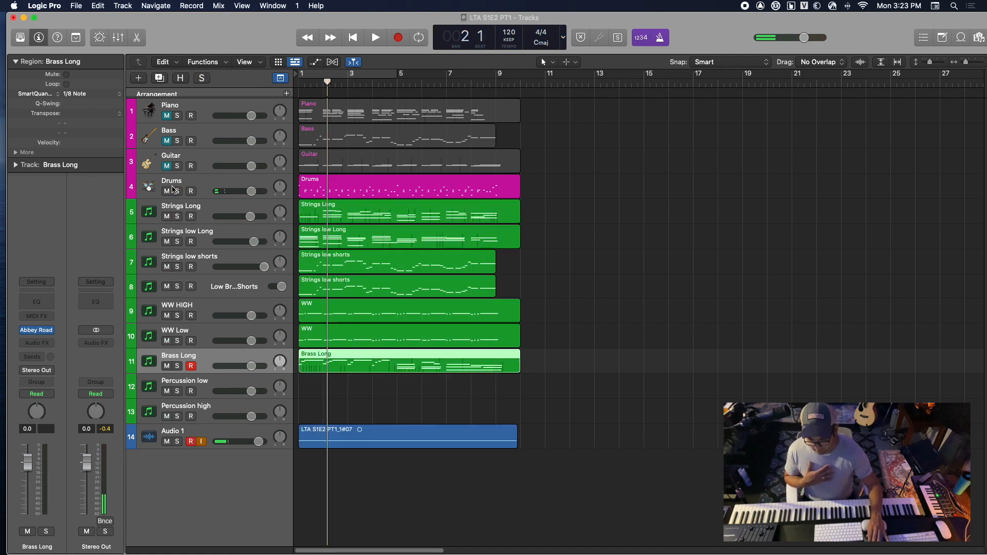
left_click(168, 191)
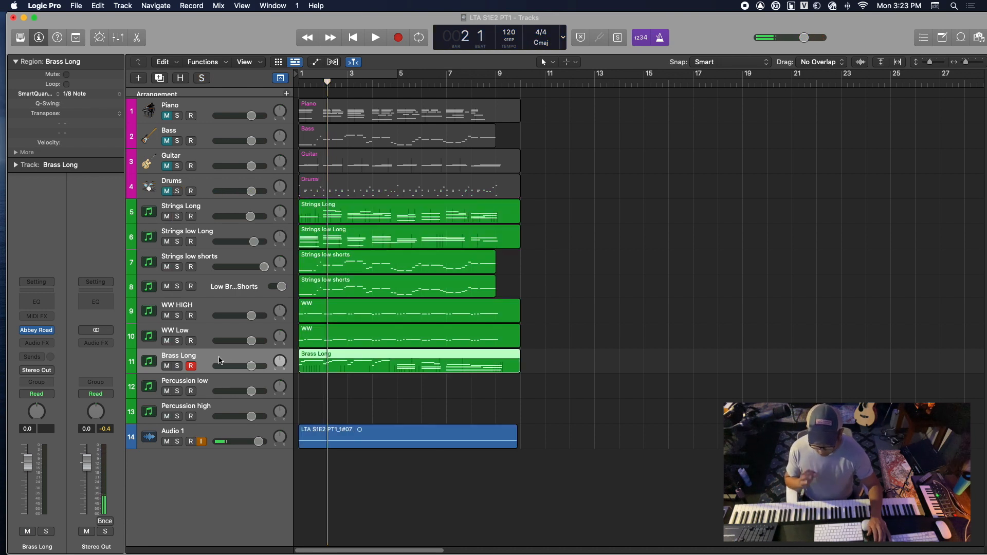
Record a MIDI part on the Percussion low track from bar 1 into bar 9 and return to the start
left_click(230, 382)
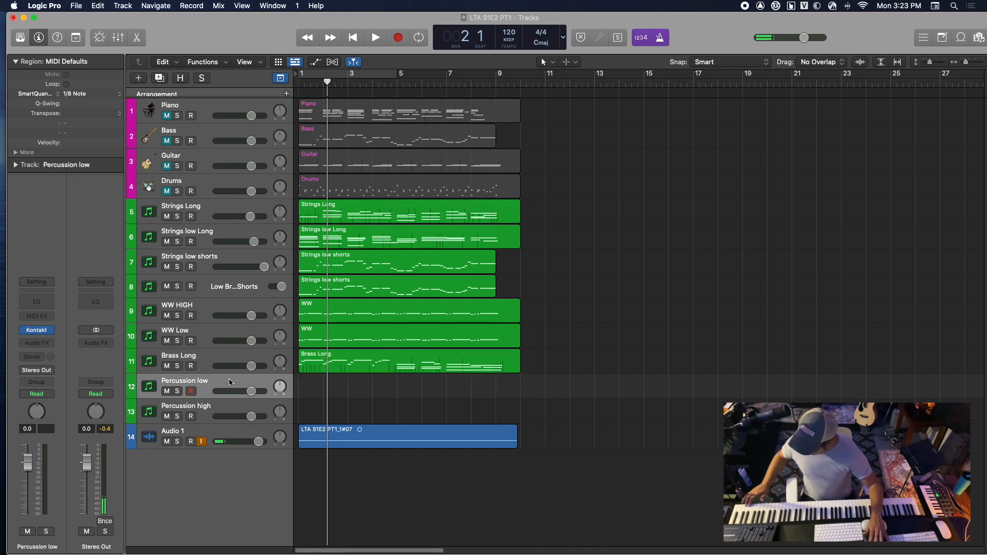
key("Return")
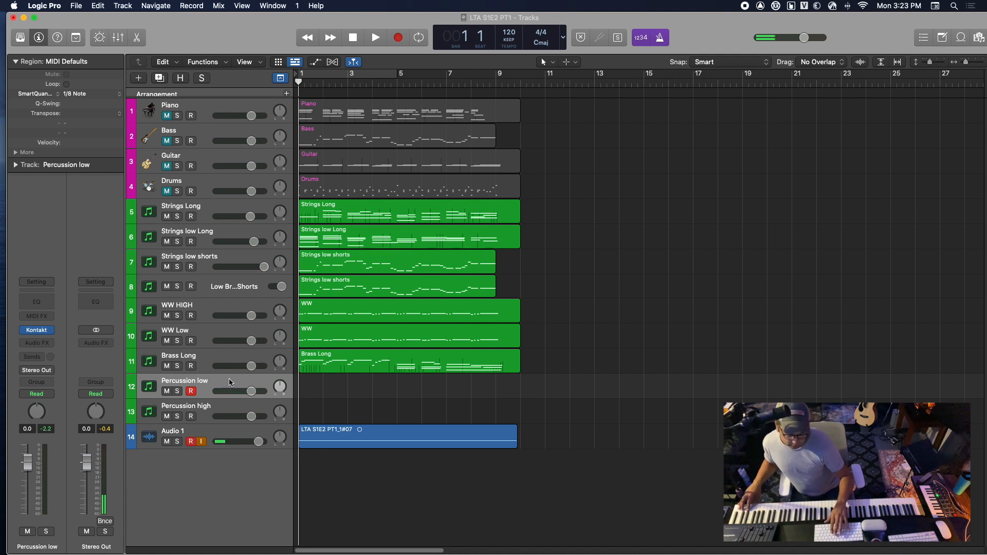
key("r")
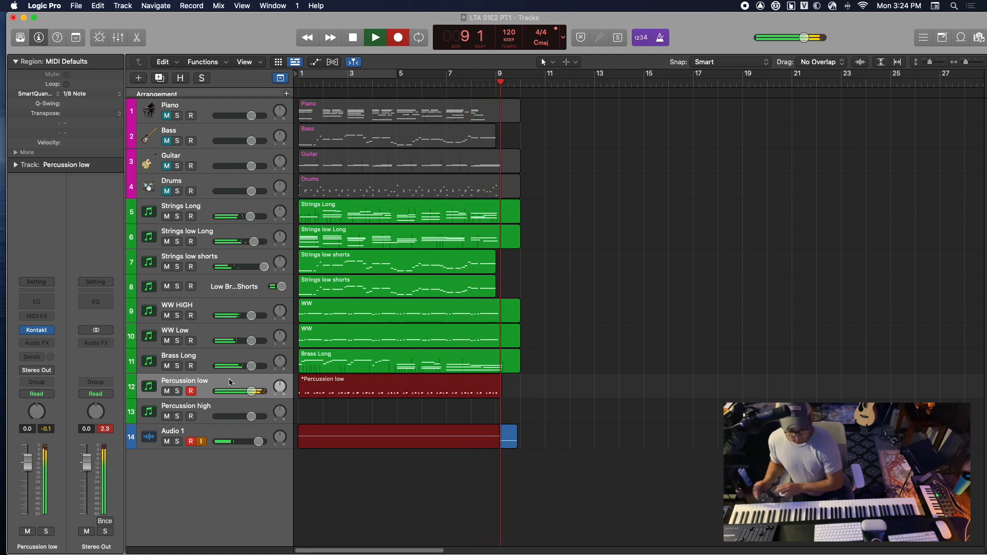
key("space")
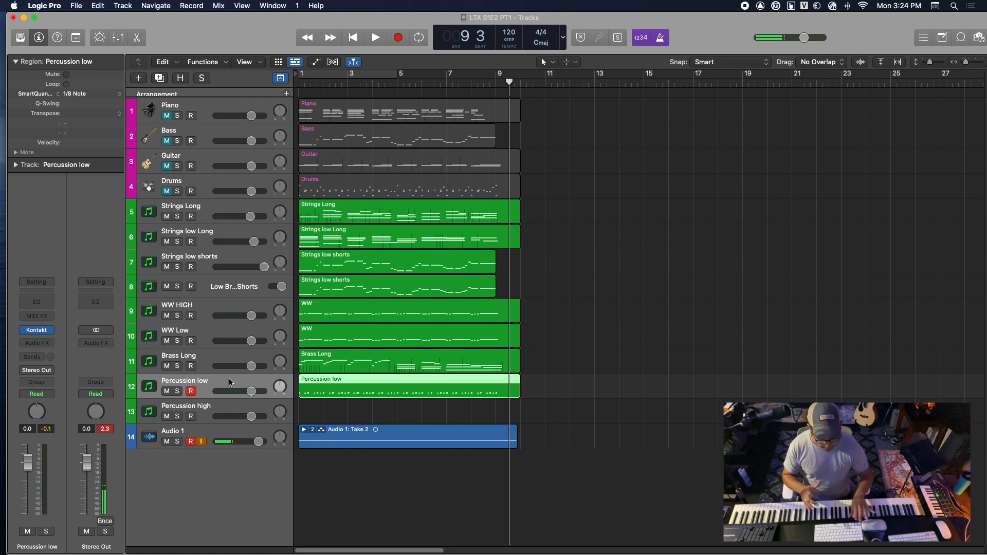
key("Return")
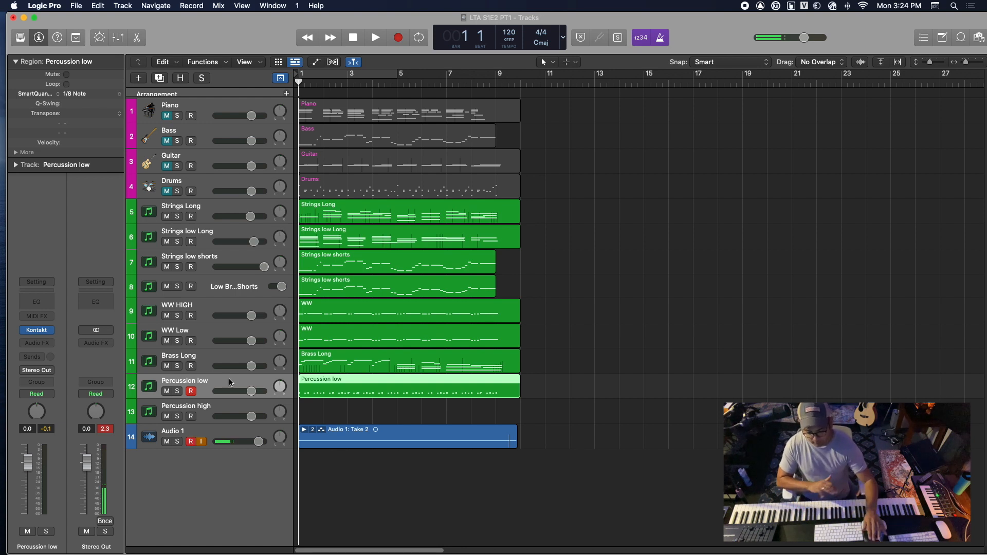
Select the Percussion high track and check its Hans Zimmer Percussion instrument in the Kontakt window, closing it when done
left_click(220, 413)
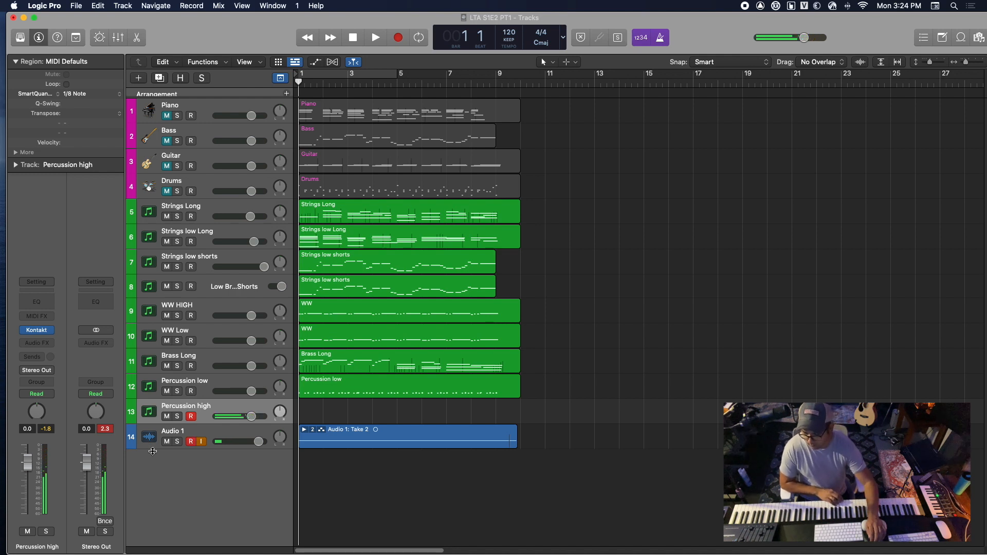
mouse_move(43, 332)
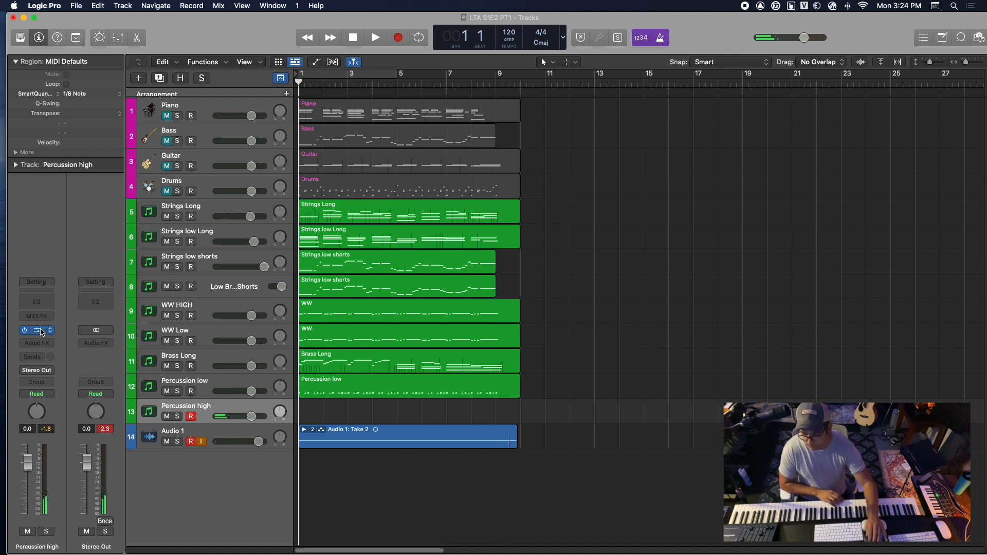
left_click(42, 330)
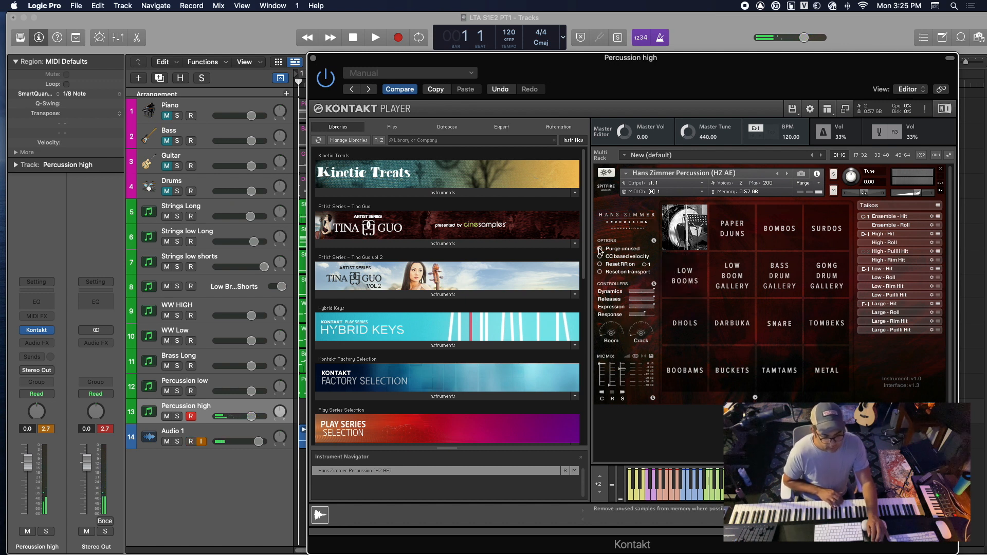
left_click(314, 58)
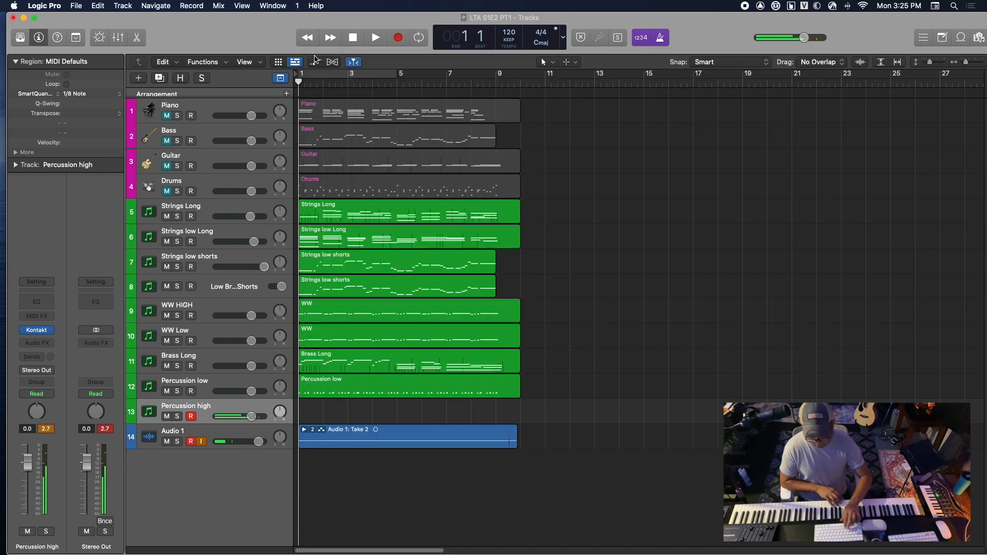
Discard a short first take on the Percussion high track and lower the track's volume to -3.3 dB
key("r")
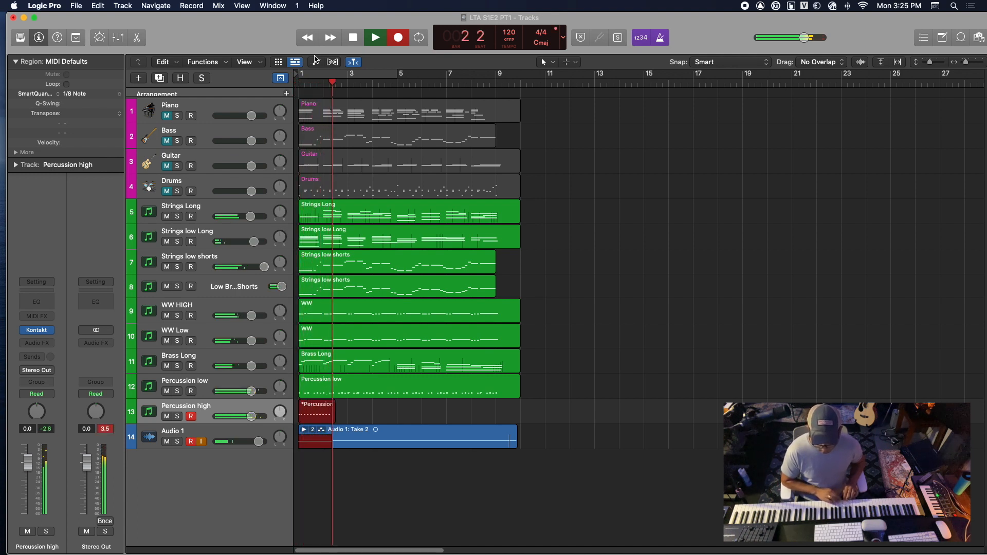
key("super+period")
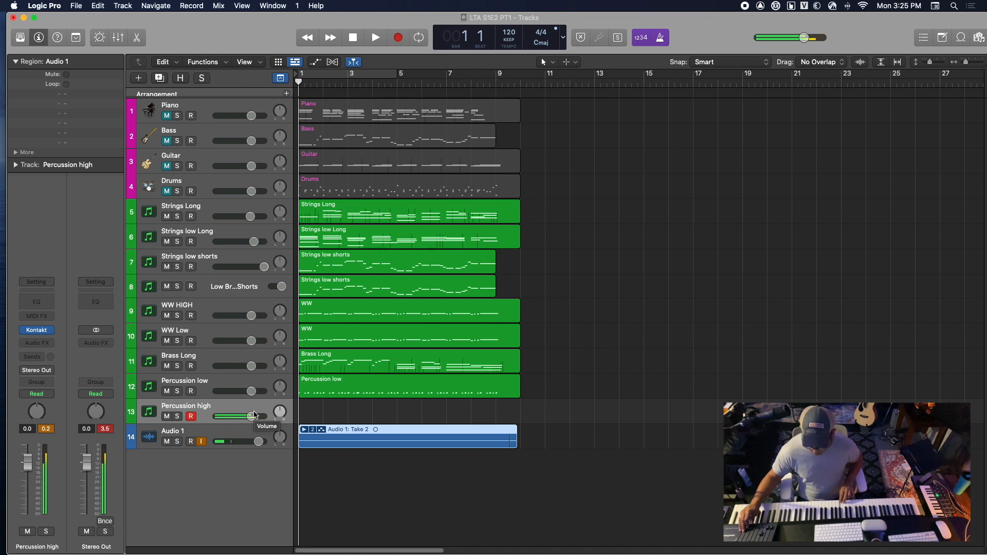
left_click_drag(253, 415, 237, 419)
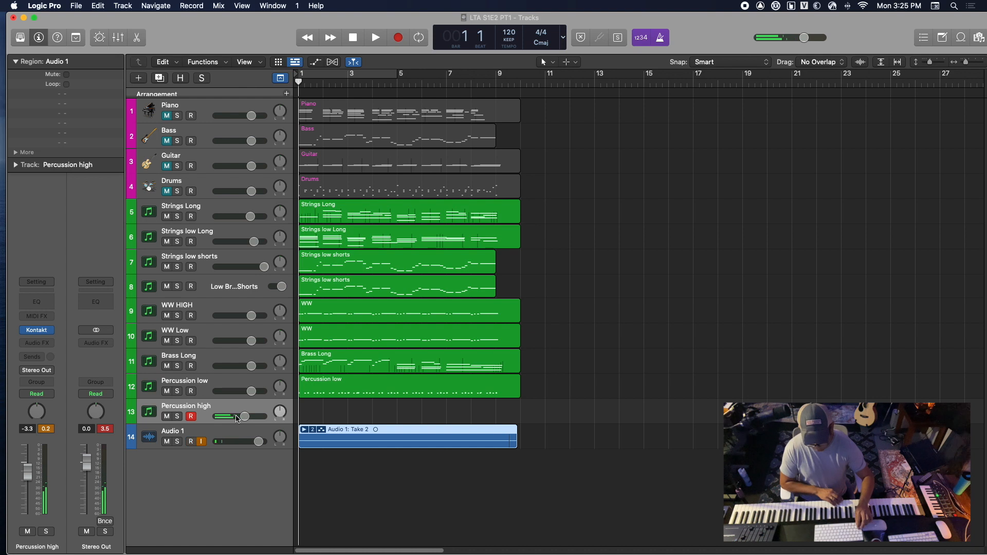
Record a MIDI part on the Percussion high track from bar 1 into bar 9 and return to the start
key("r")
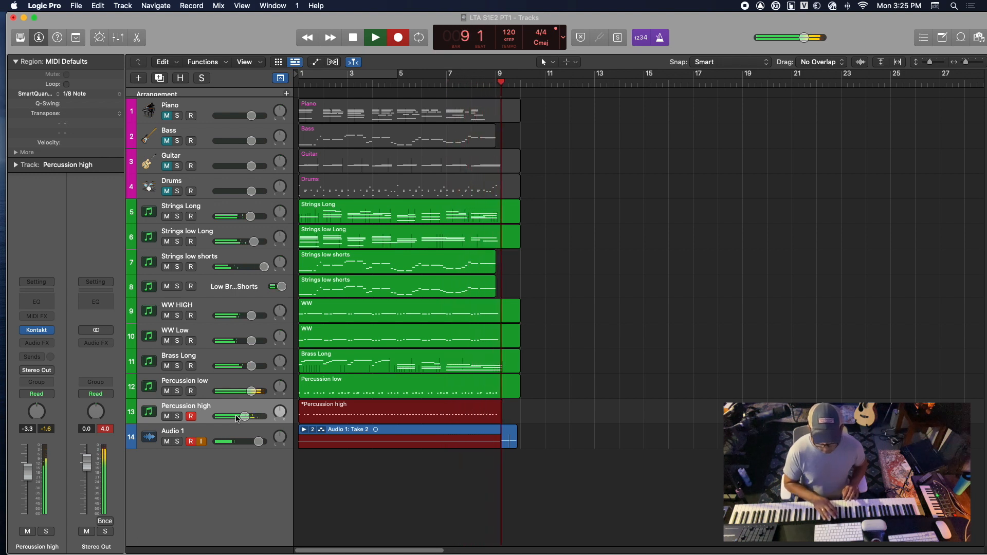
key("space")
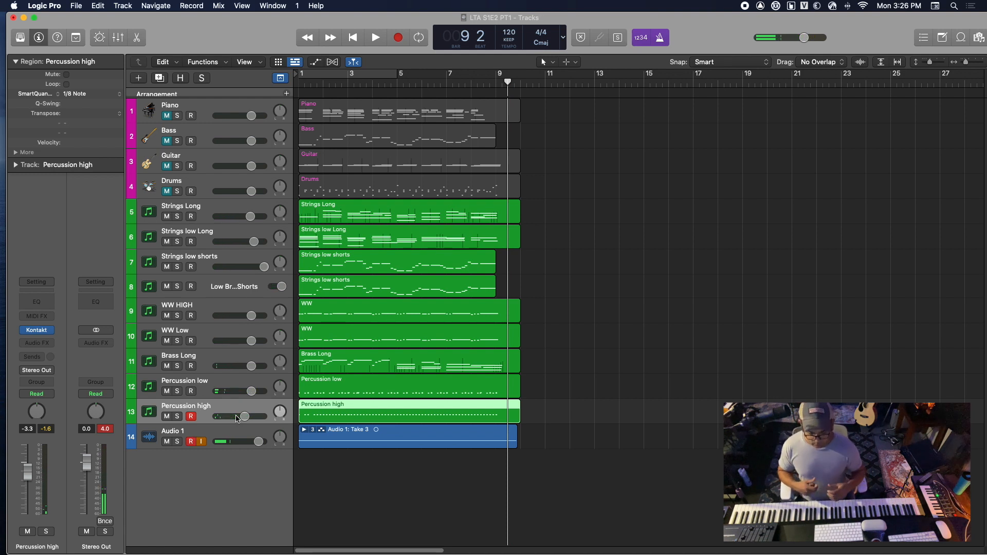
key("Return")
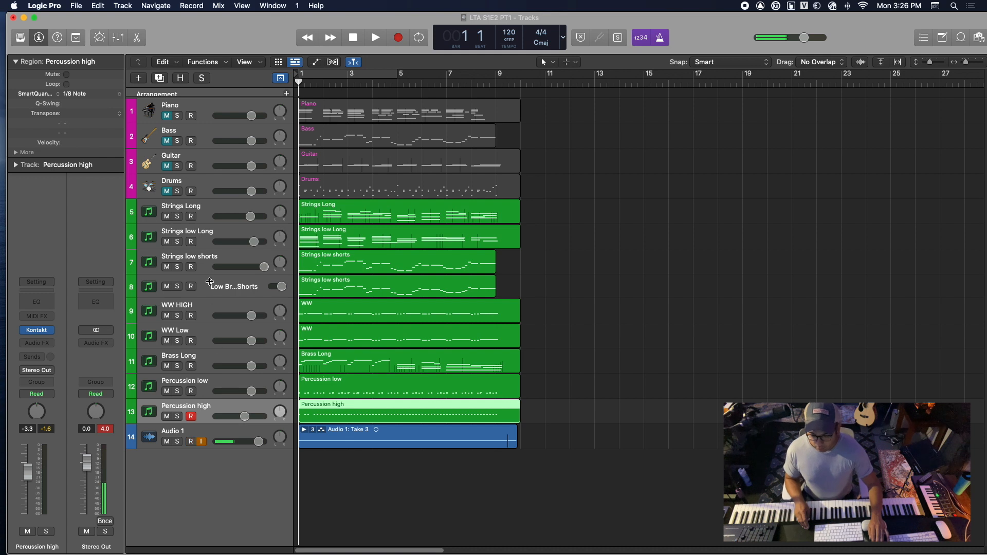
Mute tracks 5 to 13, unmute Piano, Bass, Guitar and Drums, and play the original sketch from the start into bar 4
left_click(224, 208)
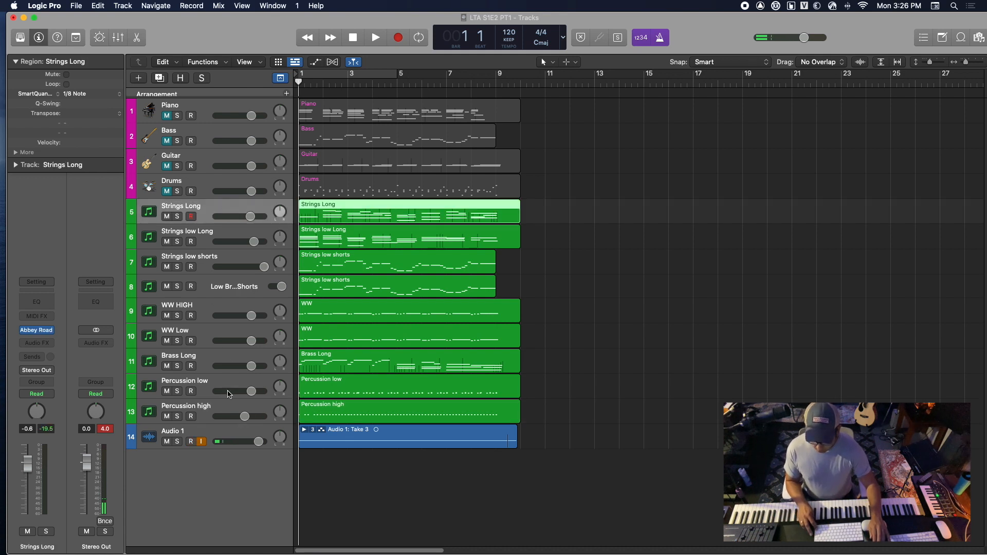
left_click(229, 408, "shift")
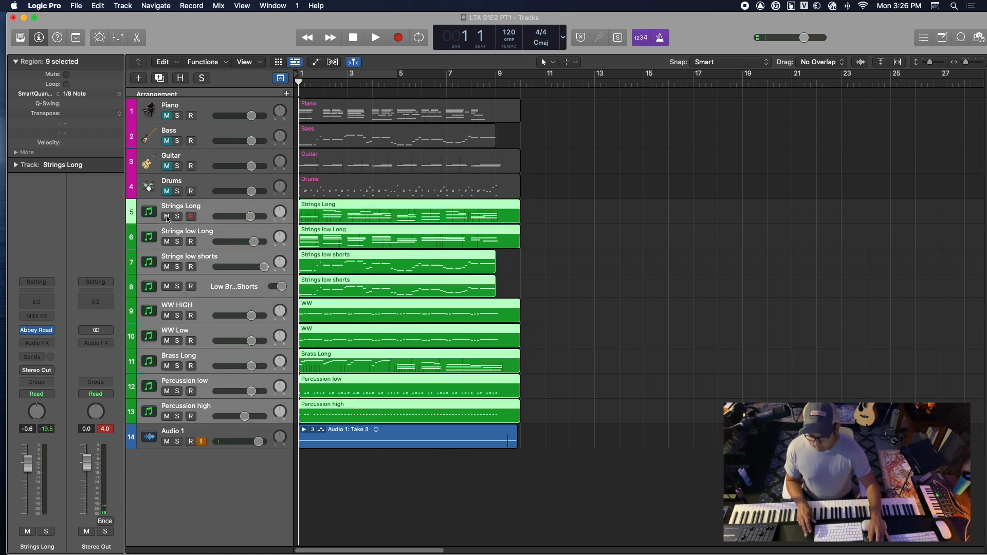
left_click(166, 216)
left_click_drag(166, 117, 168, 192)
key("space")
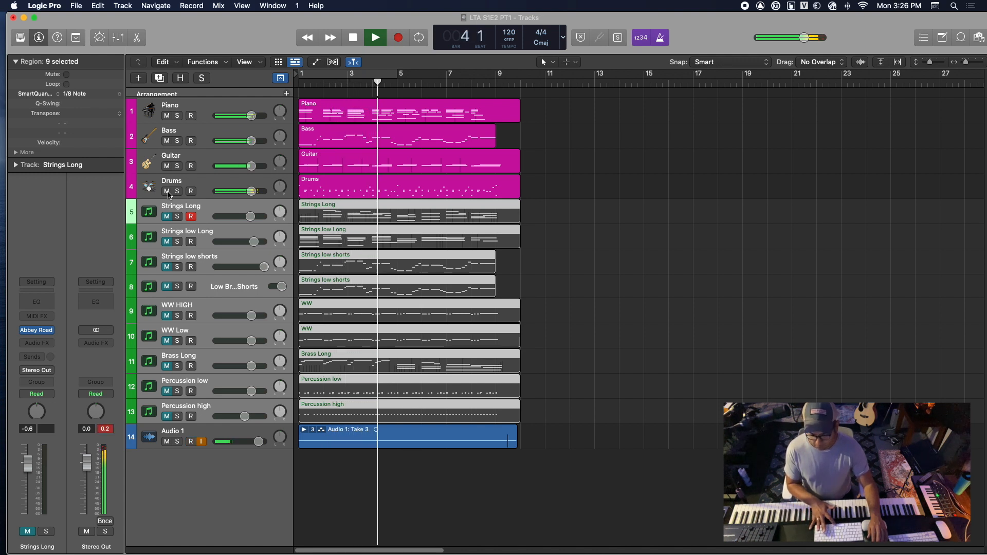
key("space")
Mute the four sketch tracks, unmute tracks 5 to 13 and play the full orchestral version from the start into bar 5
left_click_drag(168, 118, 166, 220)
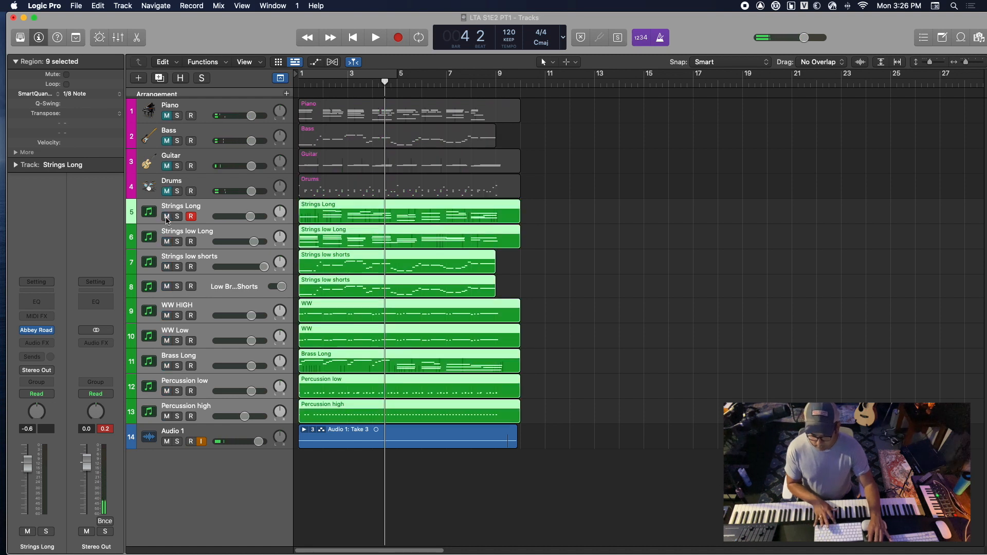
key("Return")
key("space")
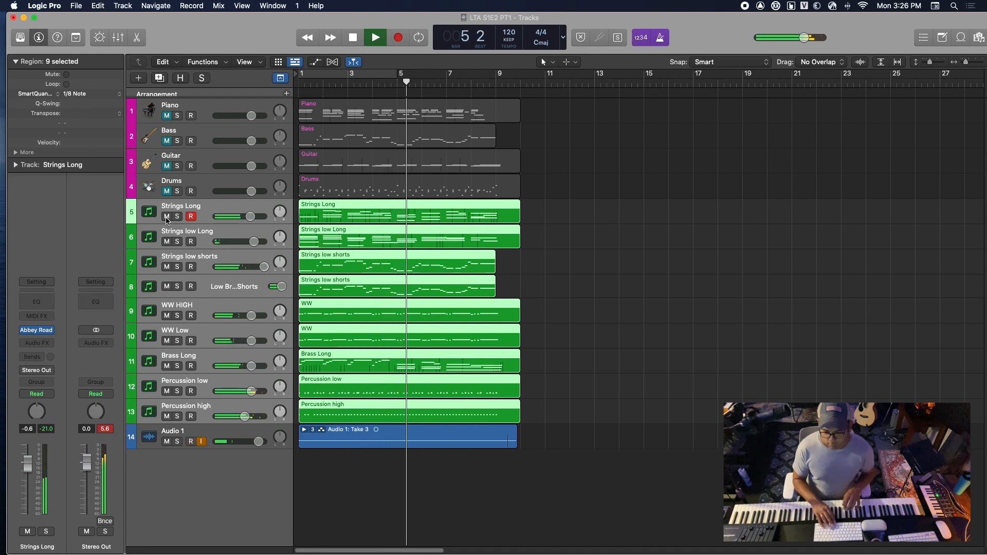
key("space")
key("space")
key("space")
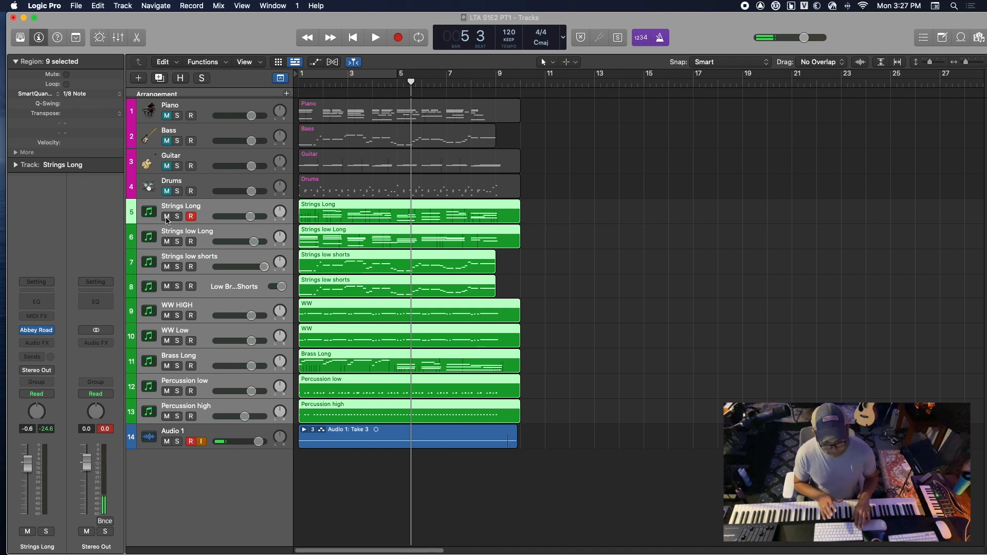
Play the full orchestral version from the start into bar 2
key("Return")
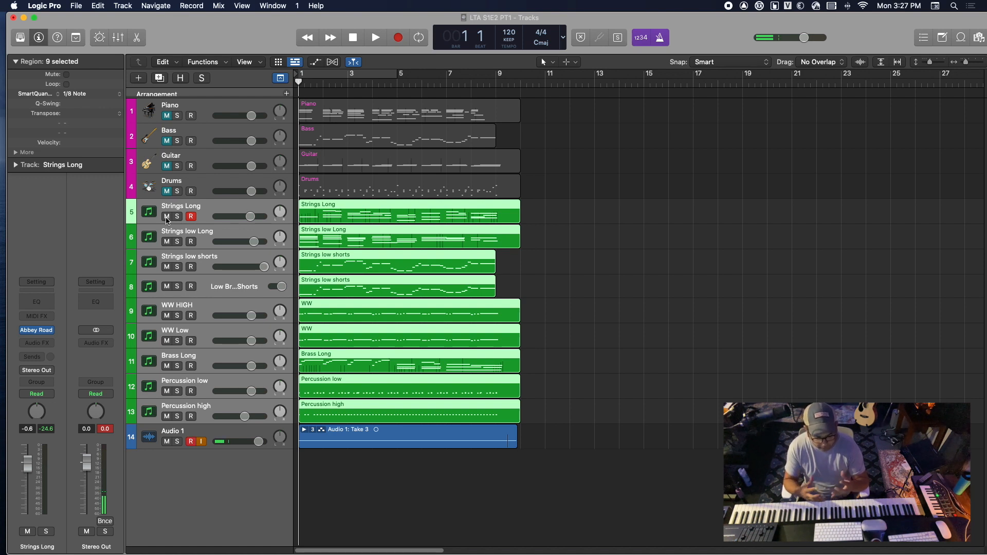
key("space")
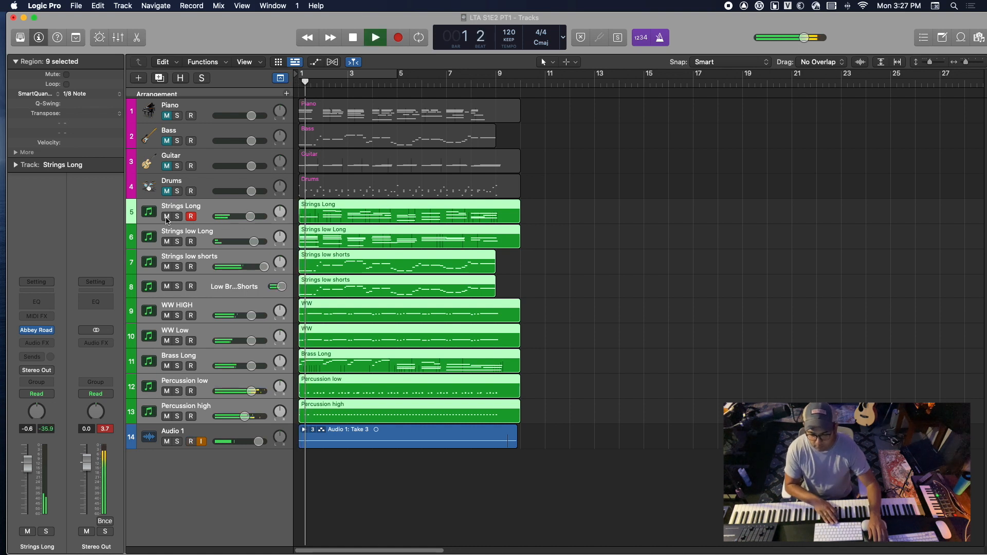
key("space")
Mute tracks 5 to 13, unmute the four sketch tracks and continue playback of the original sketch from bar 2 into bar 3
left_click(167, 217)
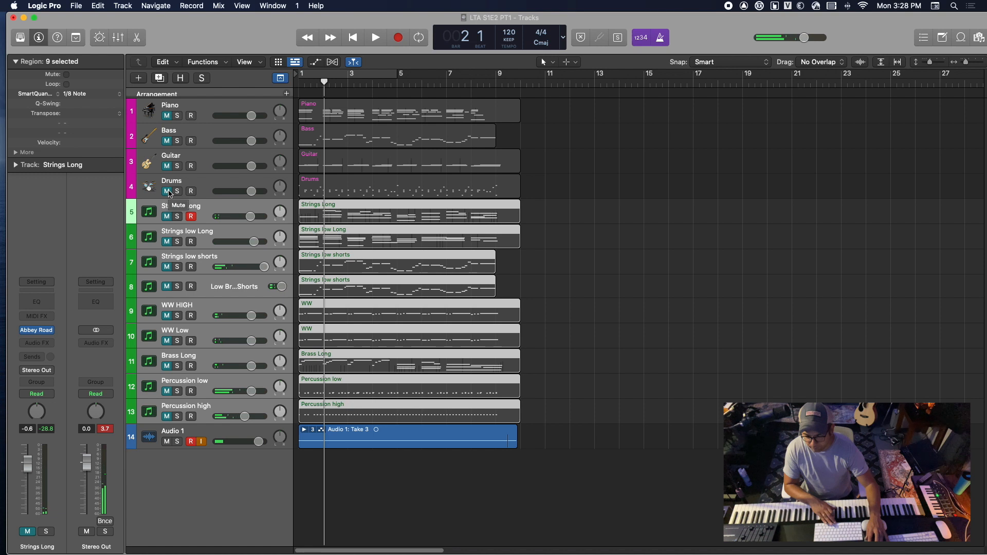
left_click(168, 192)
left_click_drag(166, 166, 166, 116)
key("space")
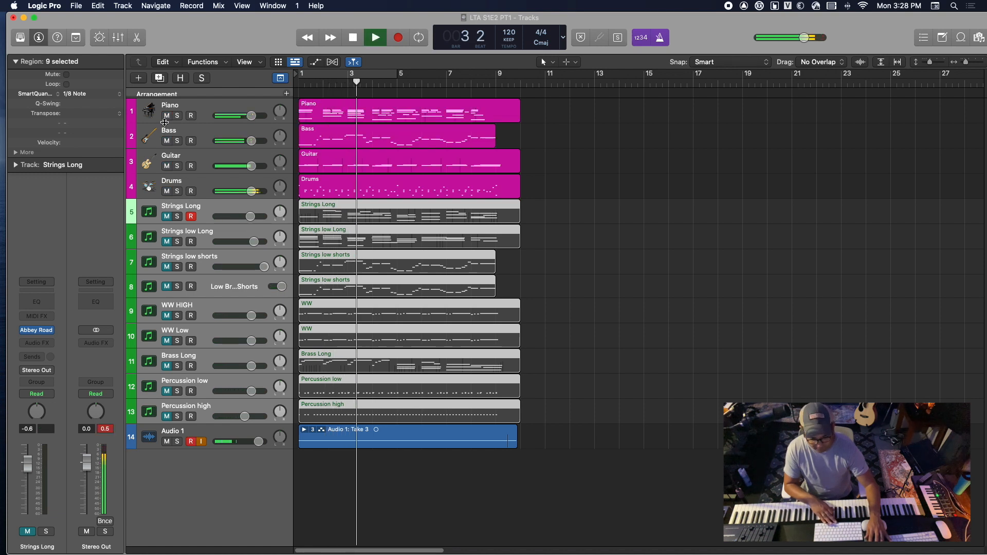
key("space")
Mute the sketch tracks, unmute tracks 5 to 13, play the orchestral version from bar 3 into bar 5 and deselect all regions
left_click_drag(166, 115, 169, 180)
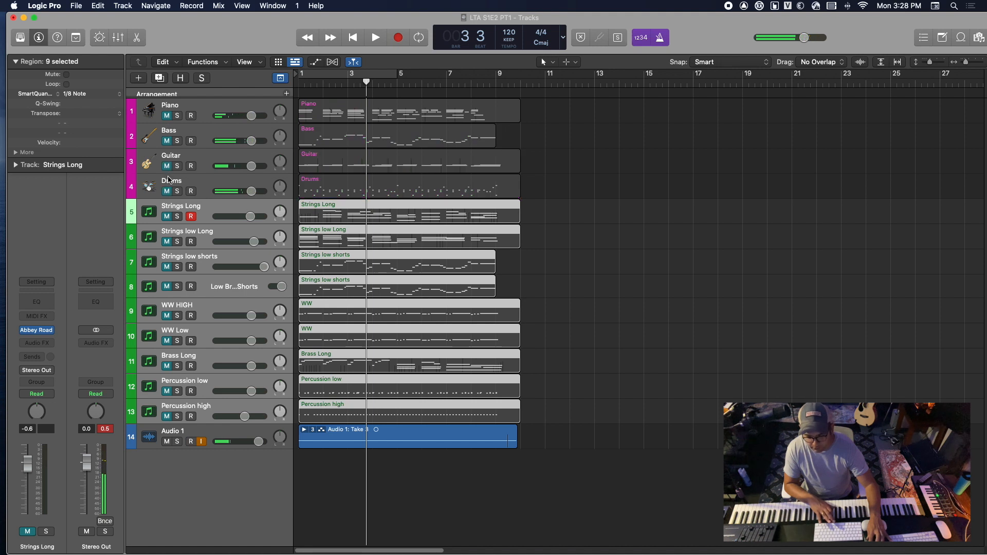
left_click(167, 216)
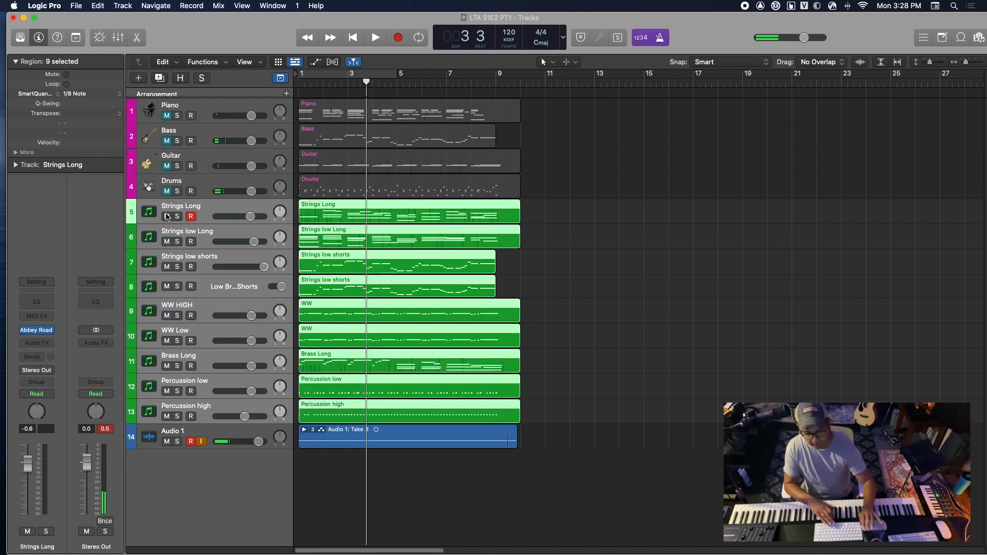
key("space")
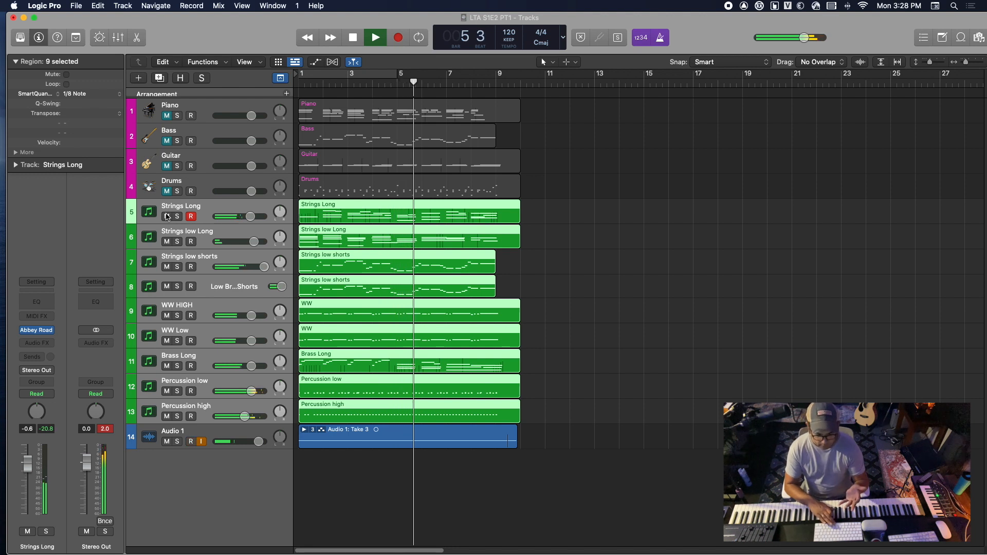
key("space")
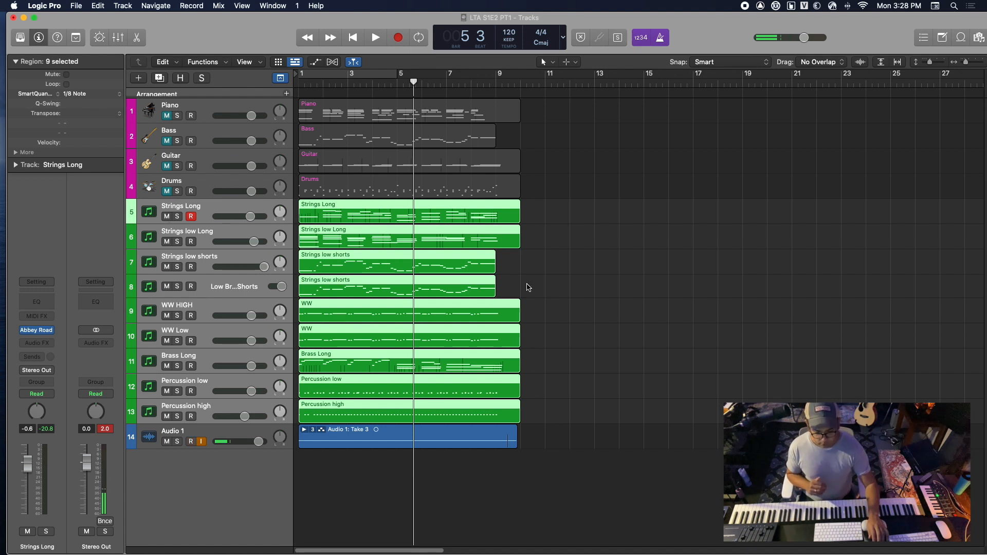
left_click(568, 292)
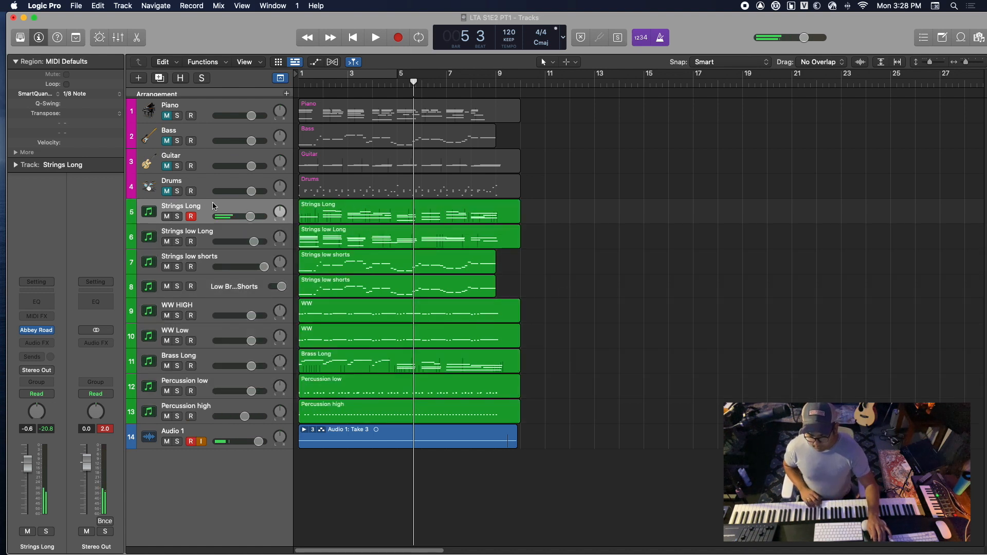